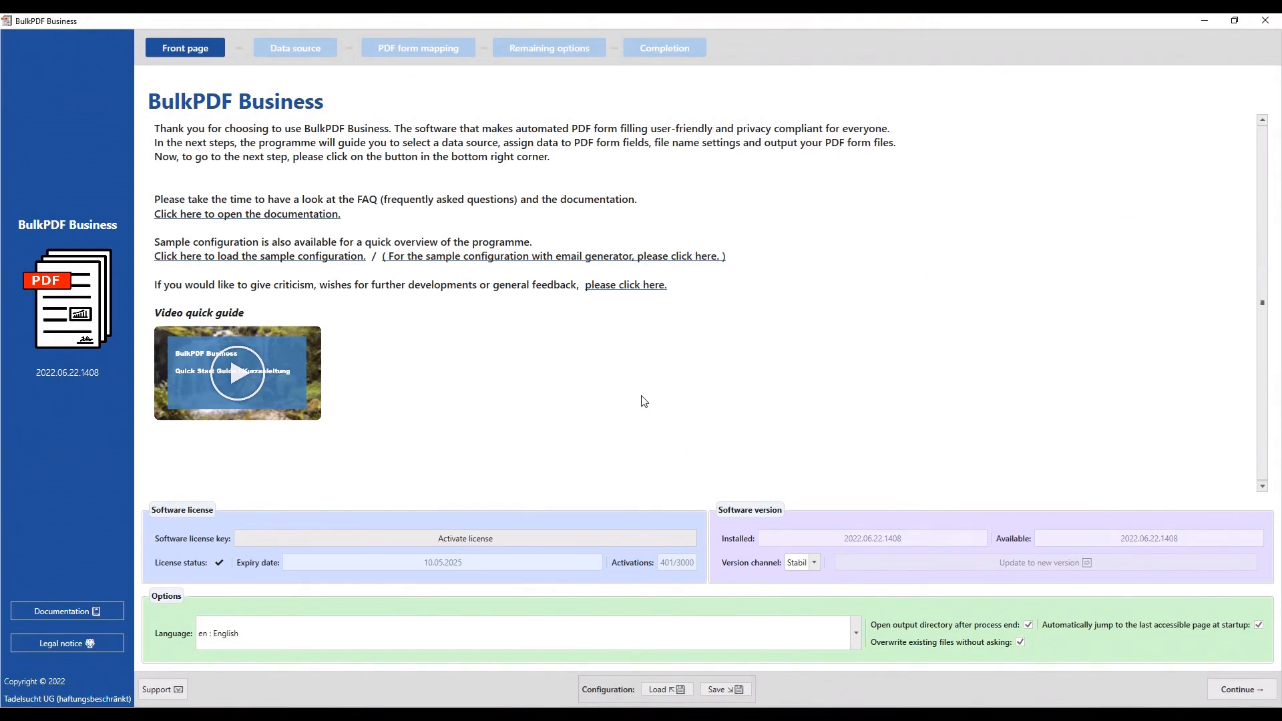
Proceed to the data source page and choose Spreadsheet / Excel as the data source type.
left_click(721, 689)
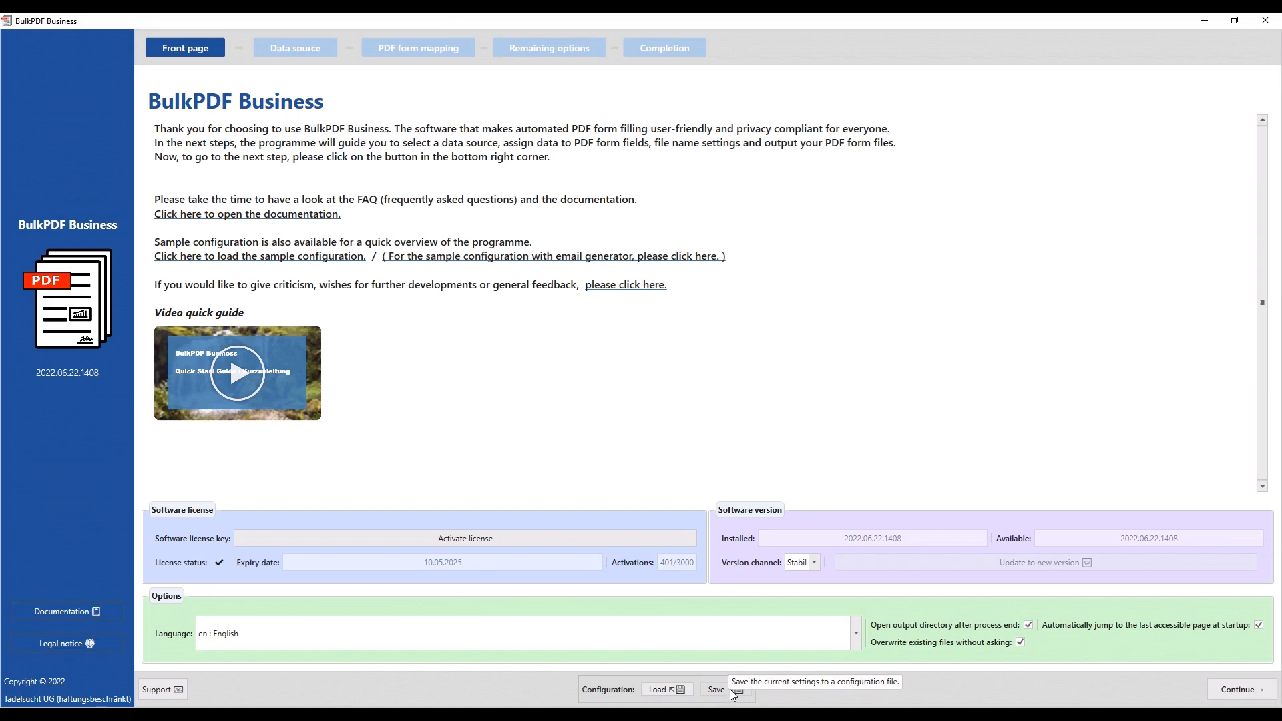
left_click(1227, 694)
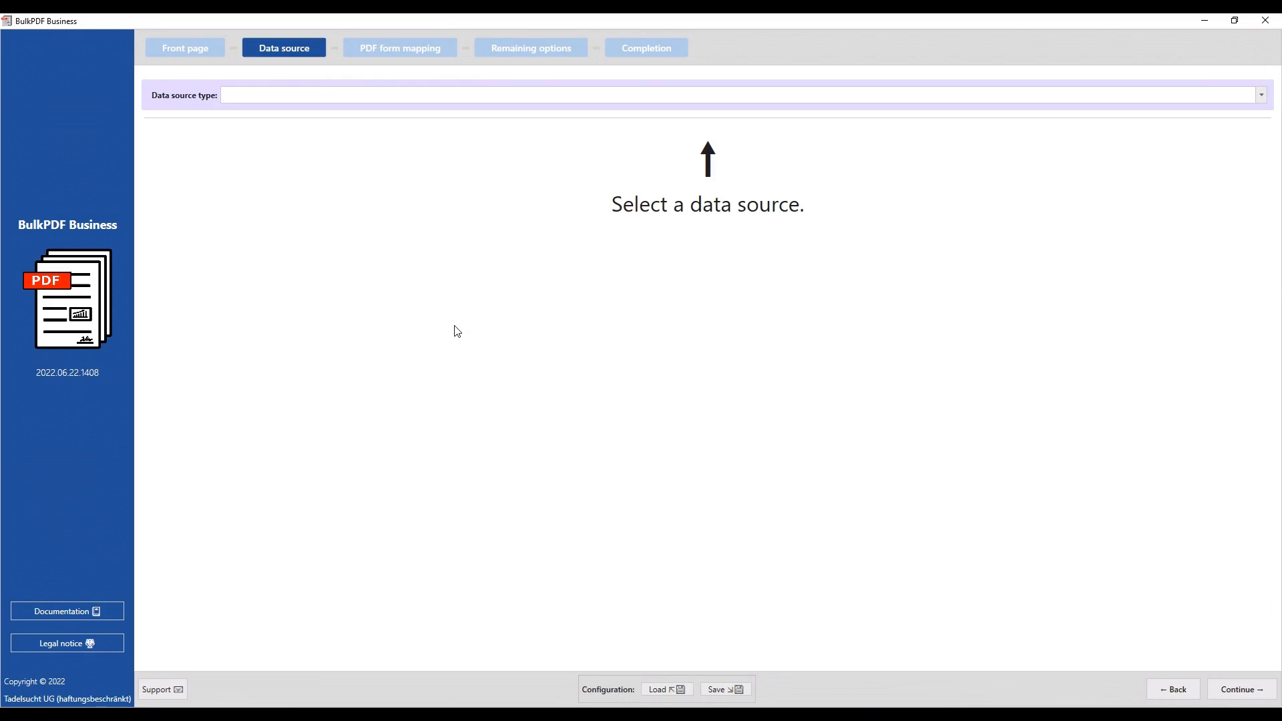
left_click(556, 99)
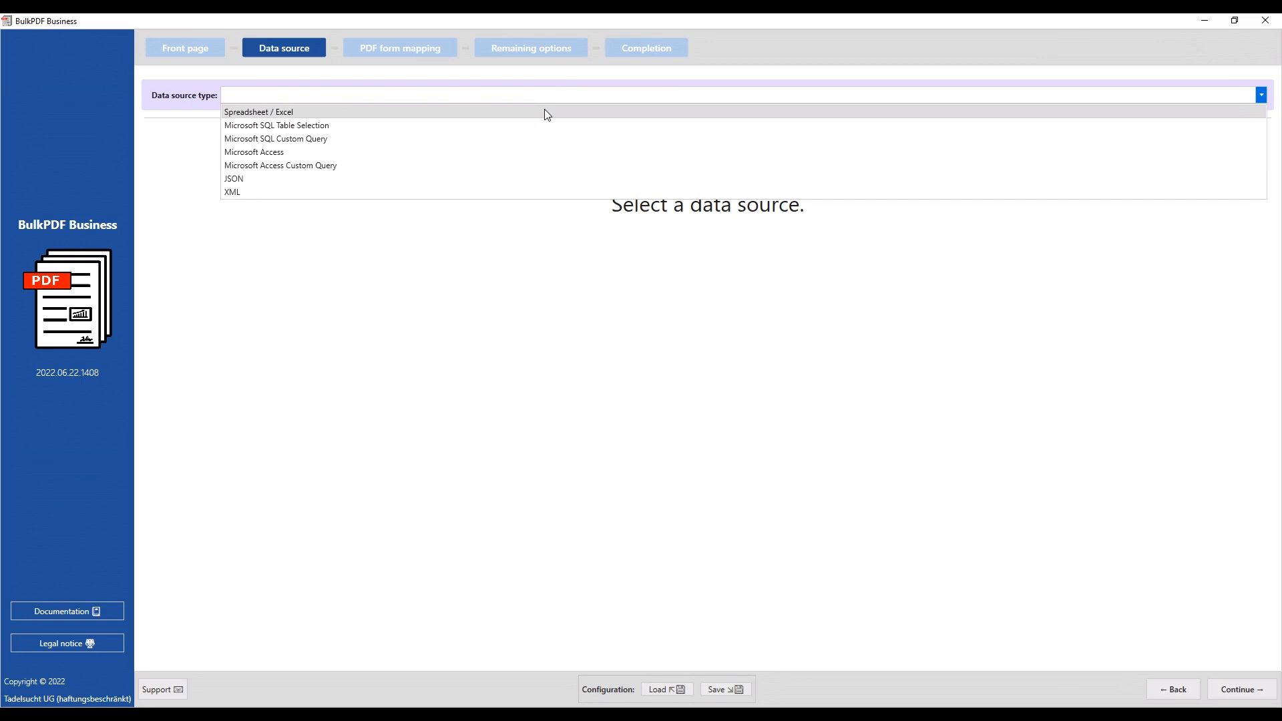
left_click(544, 112)
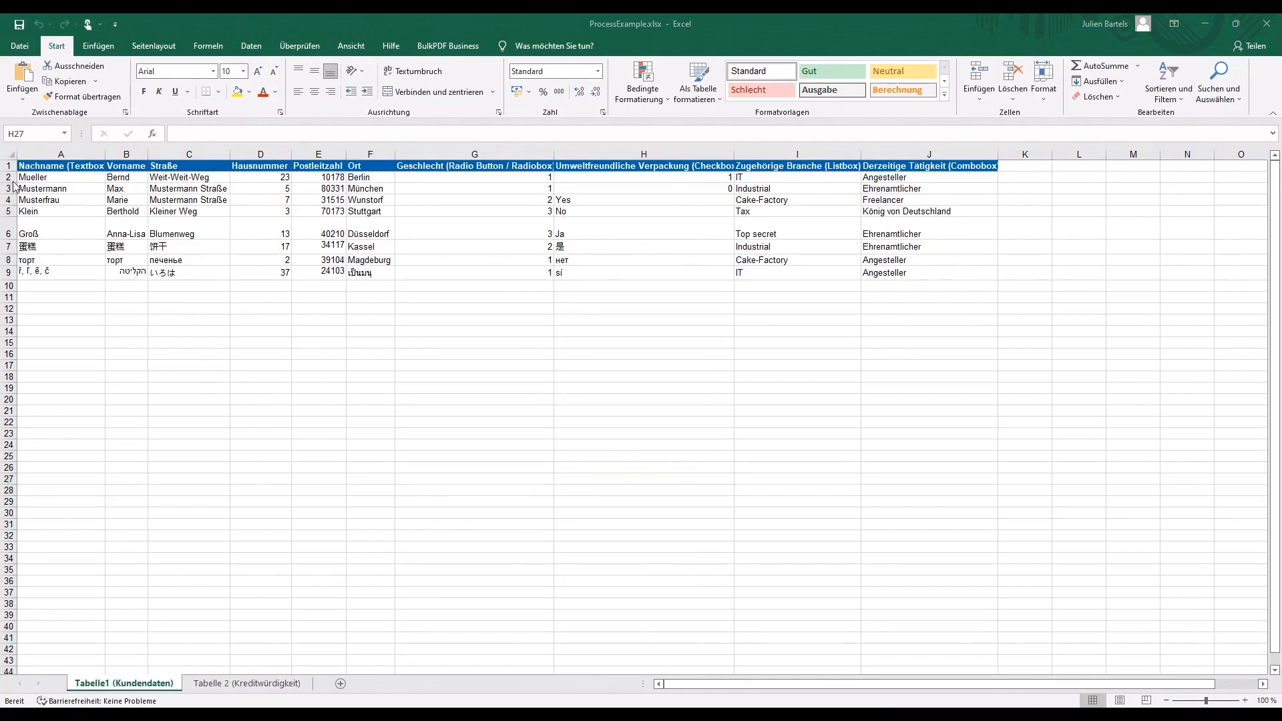
Examine the first column and the first empty row below the data in ProcessExample.xlsx in Excel, and return to BulkPDF Business.
left_click(63, 148)
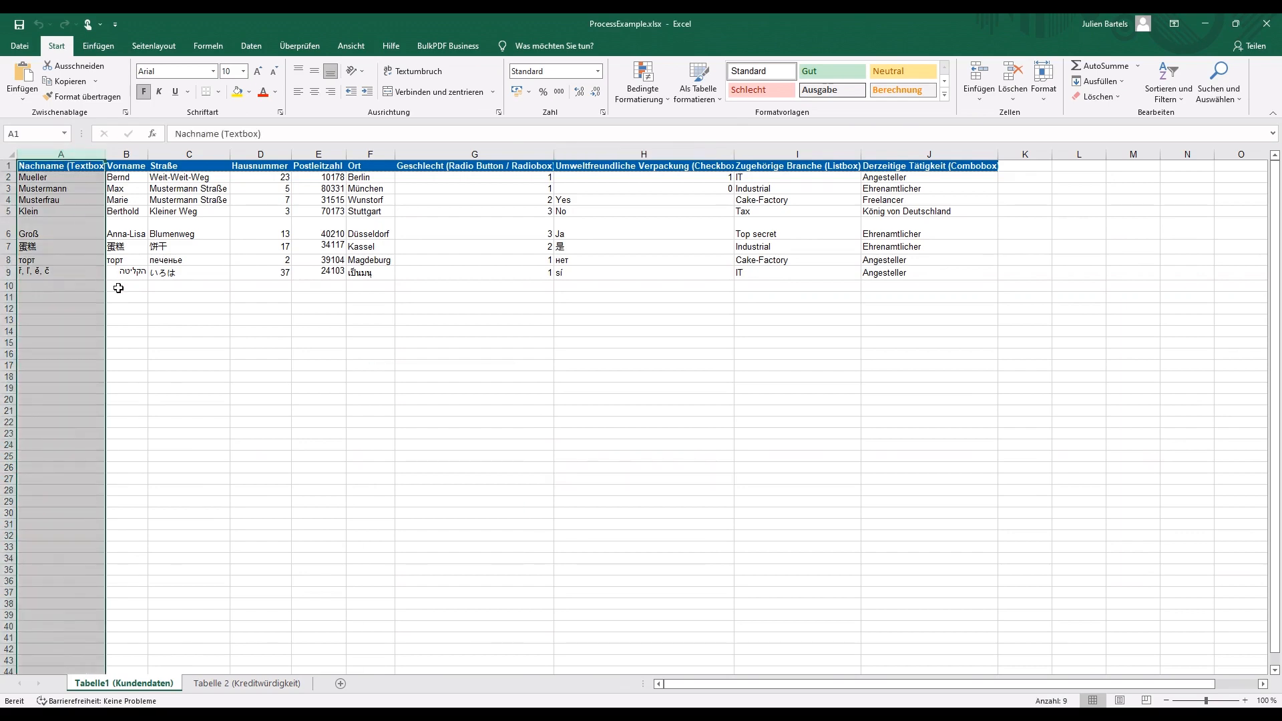
left_click(146, 319)
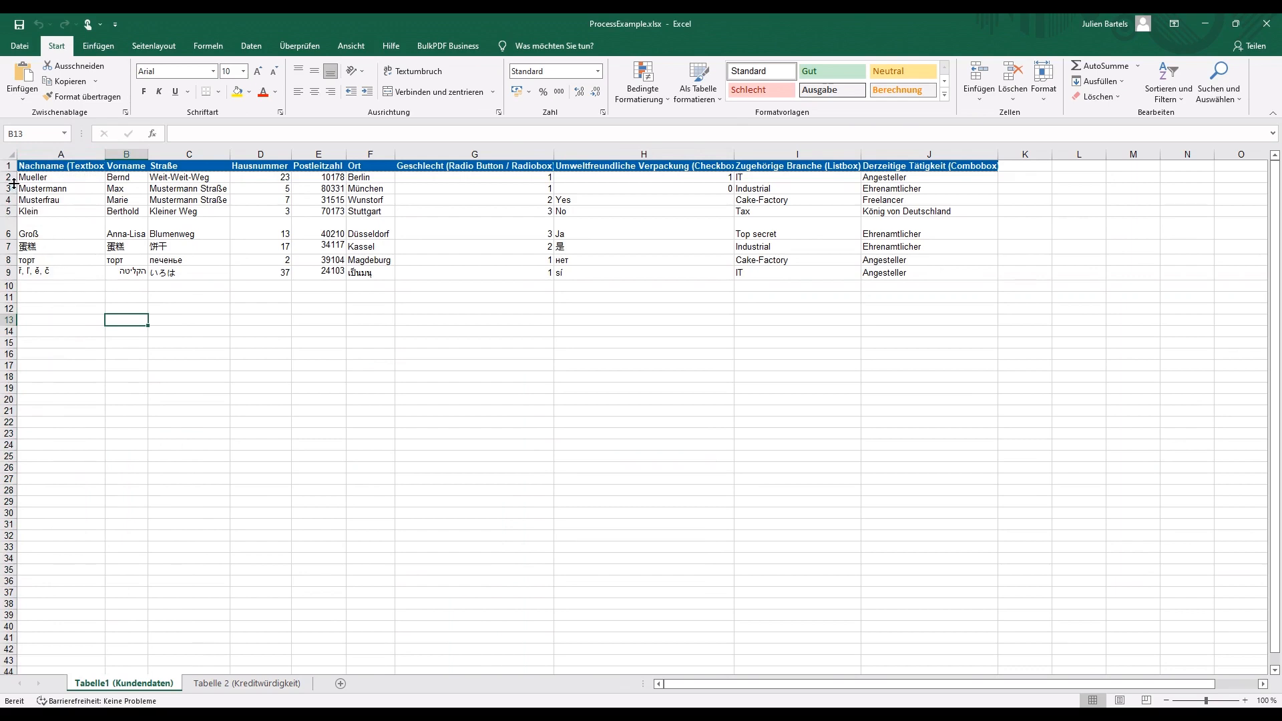
left_click(10, 287)
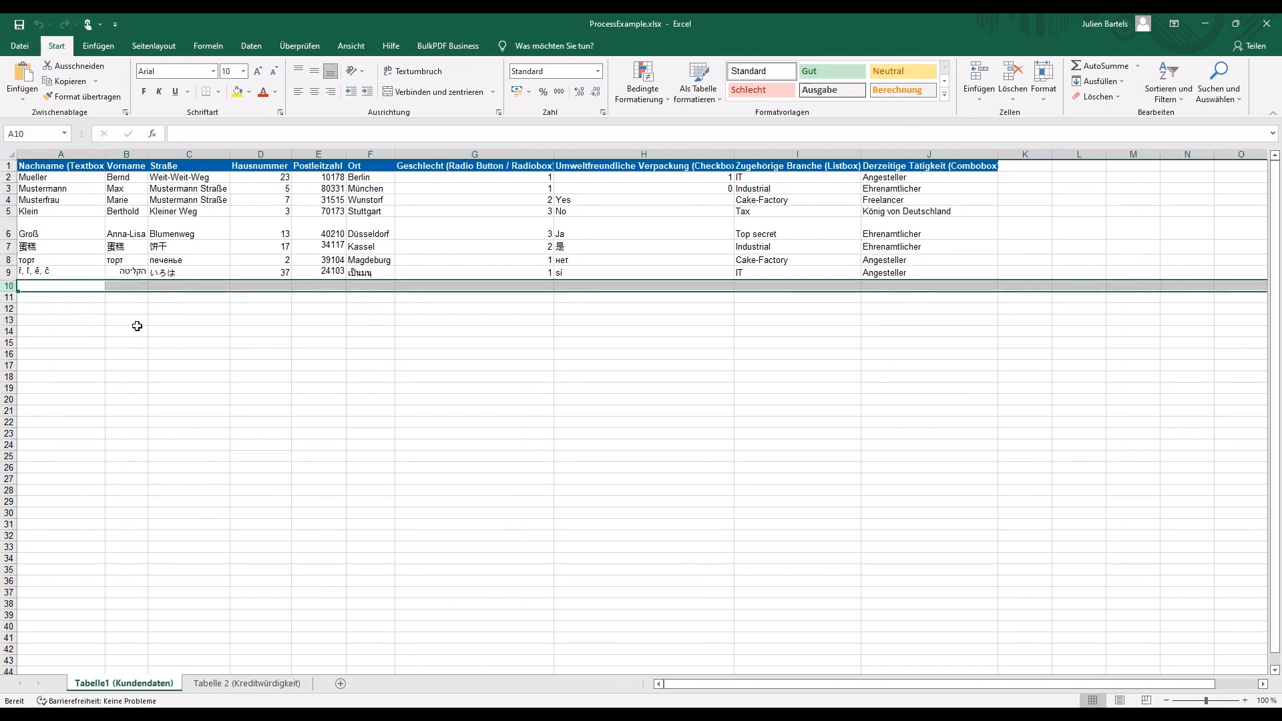
left_click(137, 327)
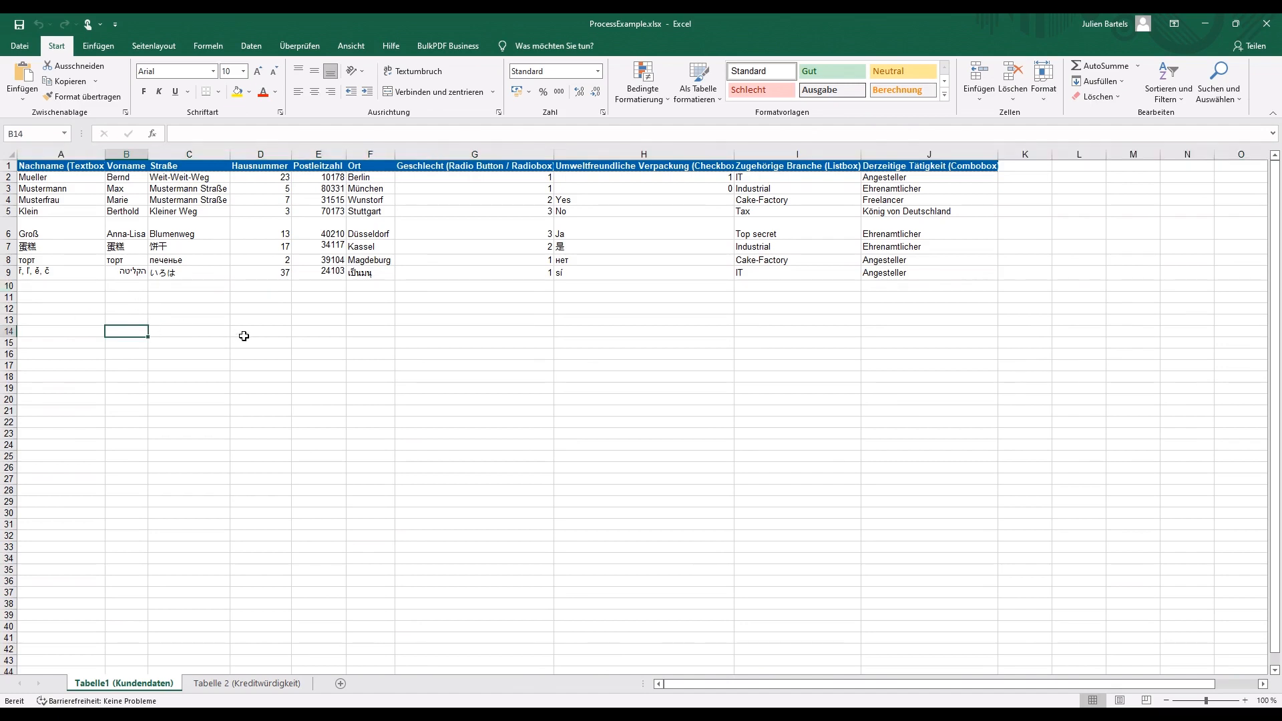
left_click(884, 718)
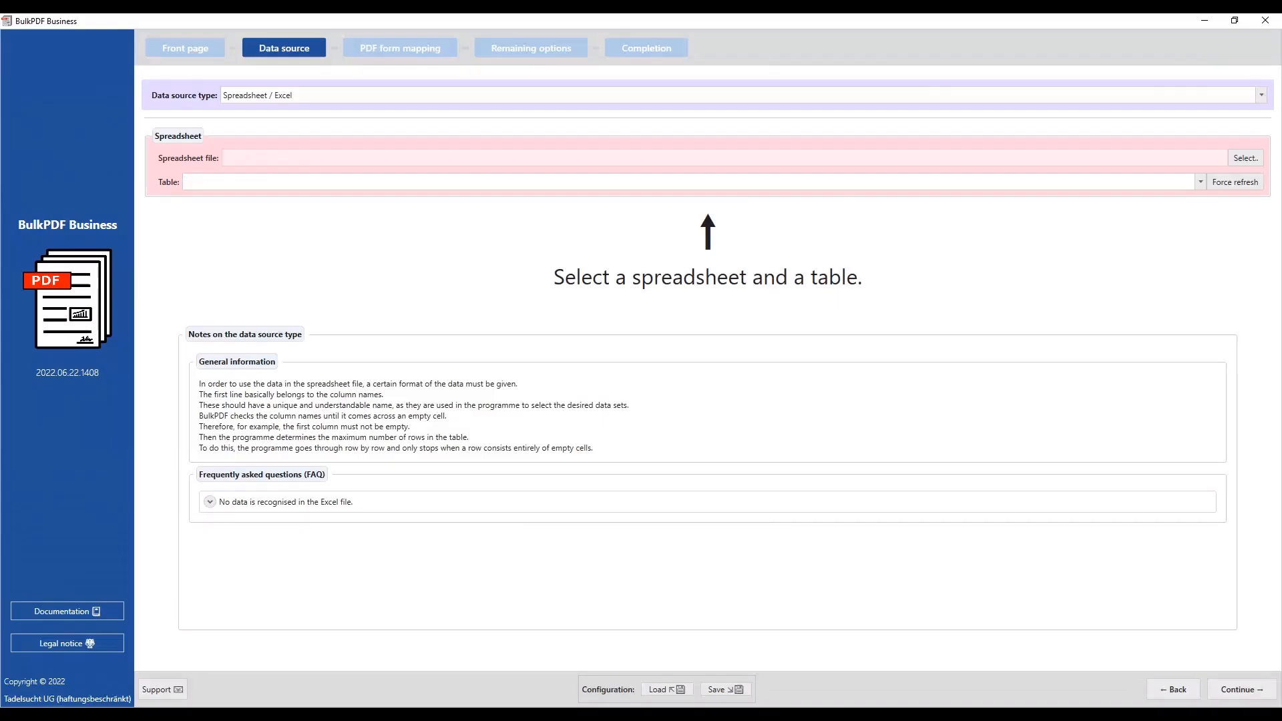
Load ProcessExample.xlsx as the spreadsheet file and use the table Tabelle1 (Kundendaten).
left_click(1238, 159)
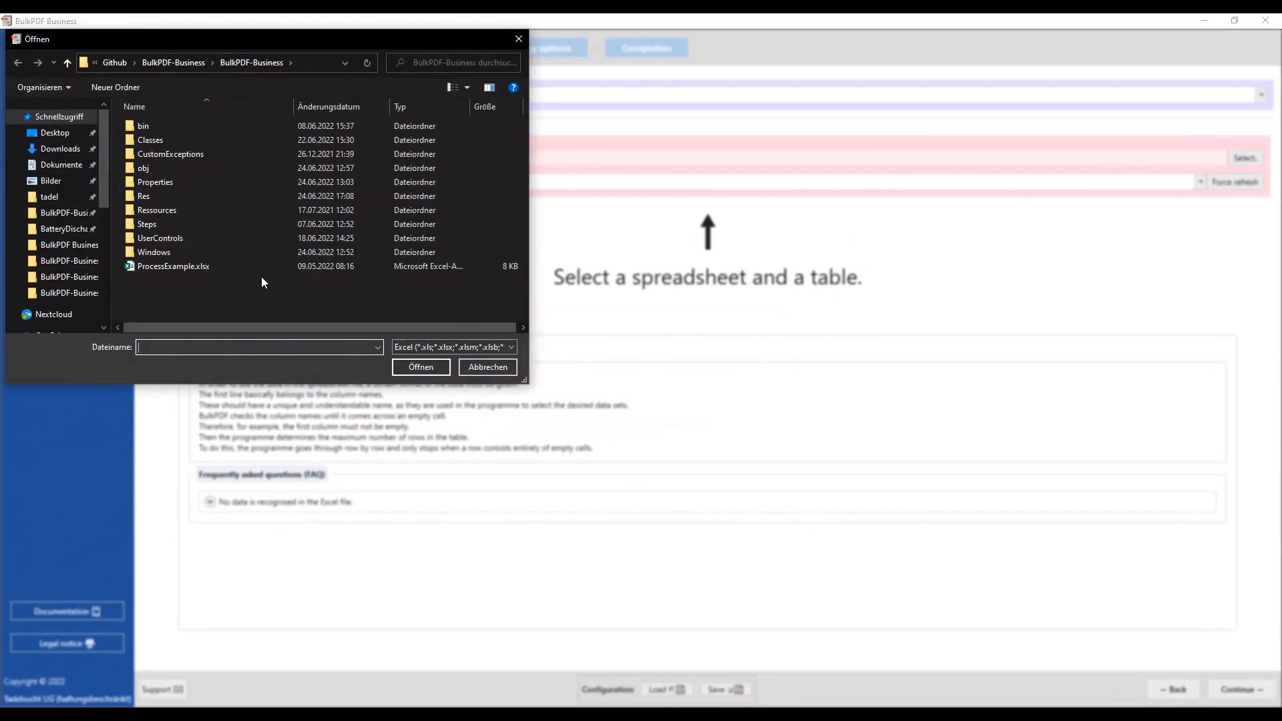
double_click(199, 267)
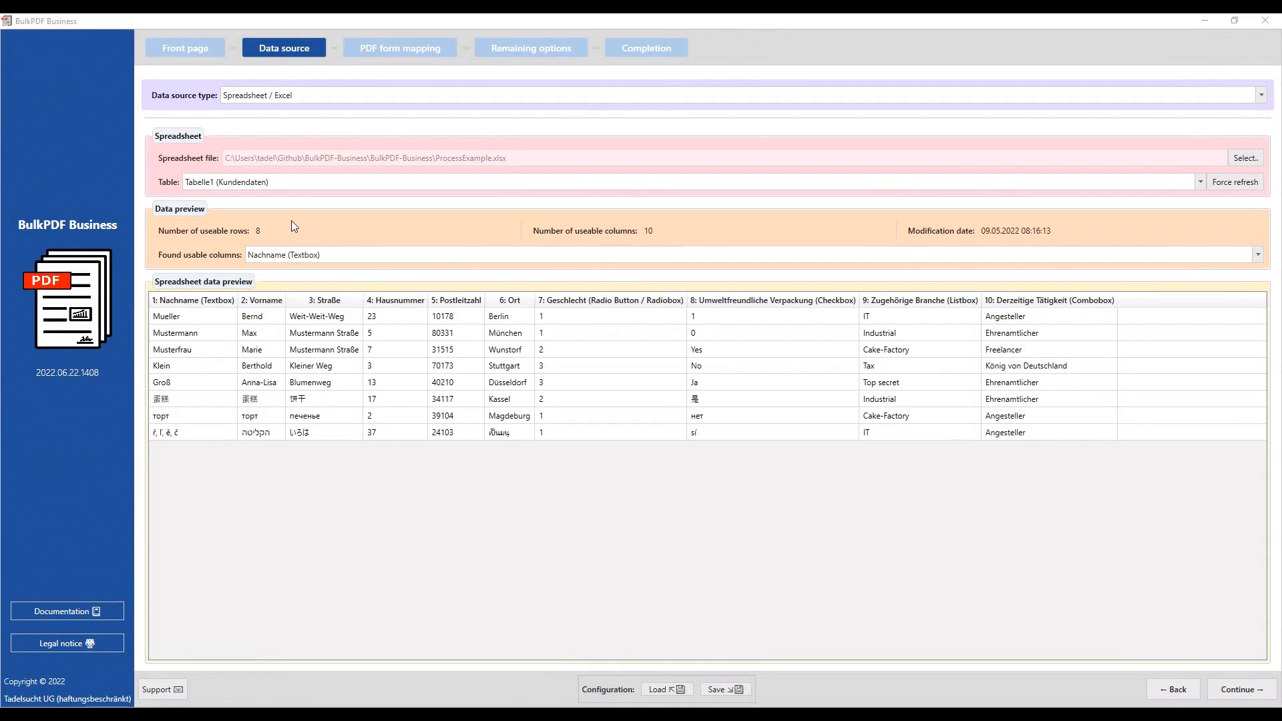
left_click(314, 186)
left_click(314, 189)
Proceed to the PDF form mapping page and load ProcessExample.pdf as the form.
left_click(1255, 697)
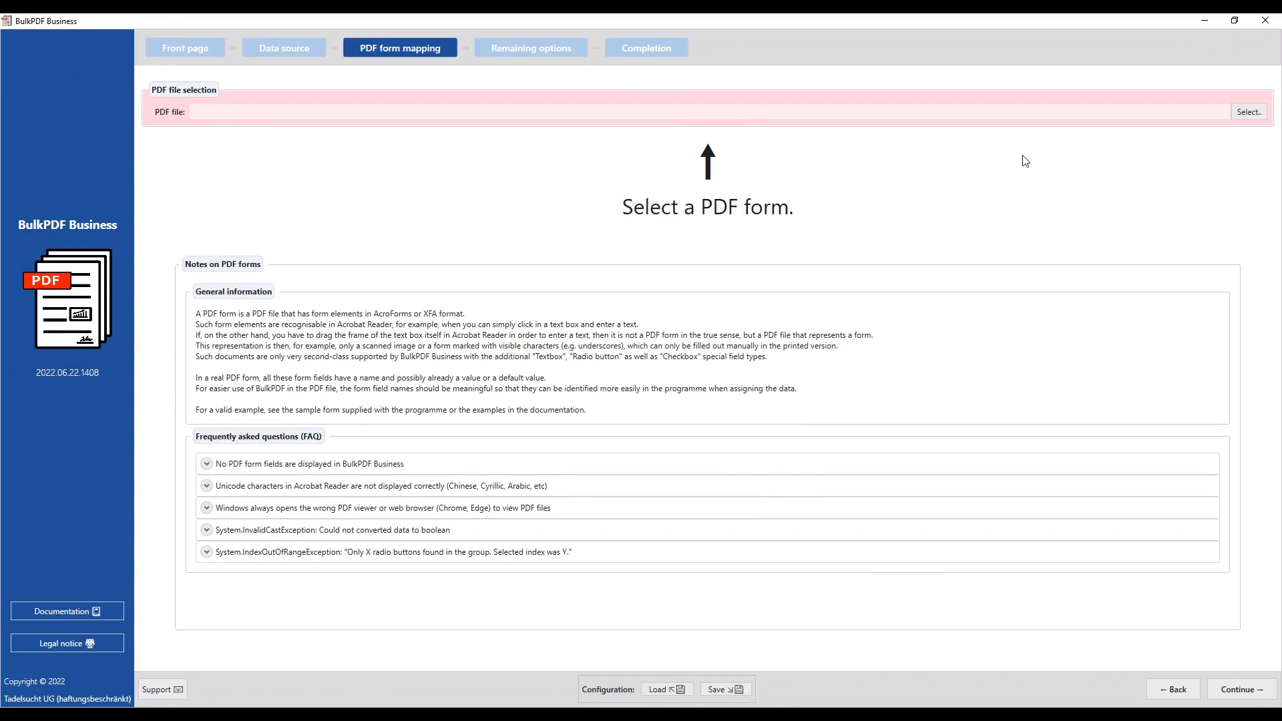
left_click(1246, 115)
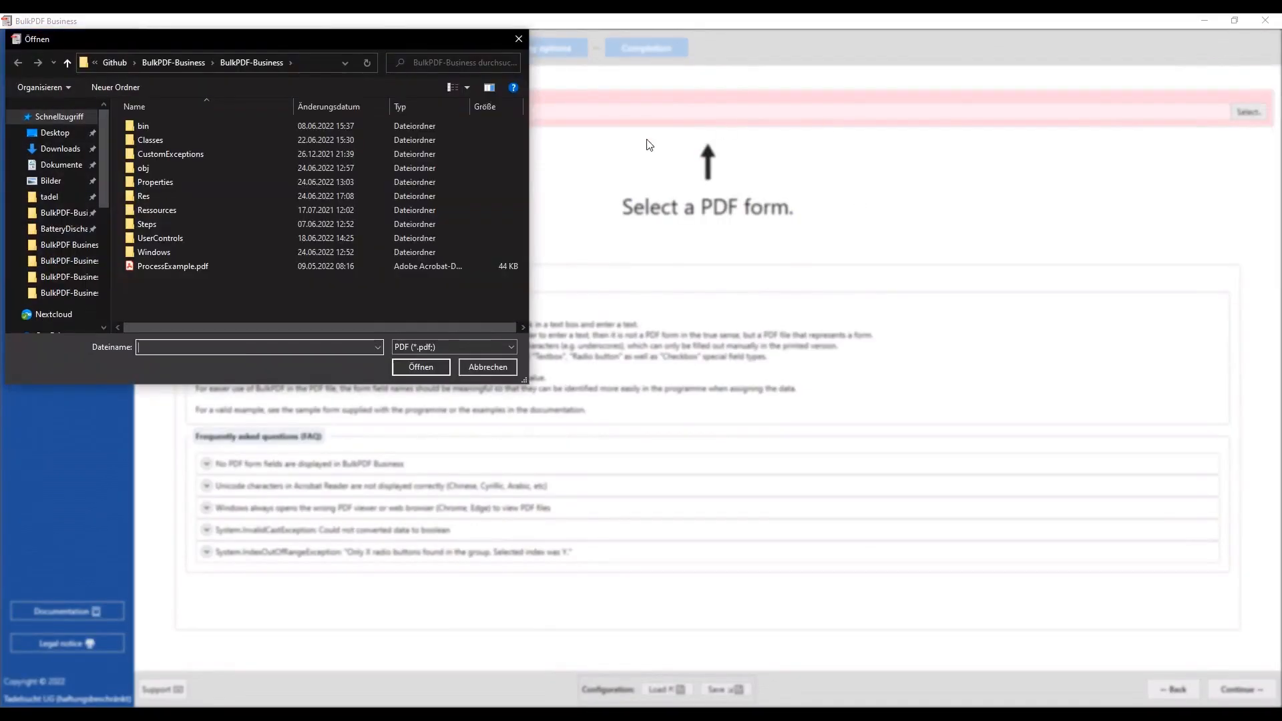
double_click(207, 266)
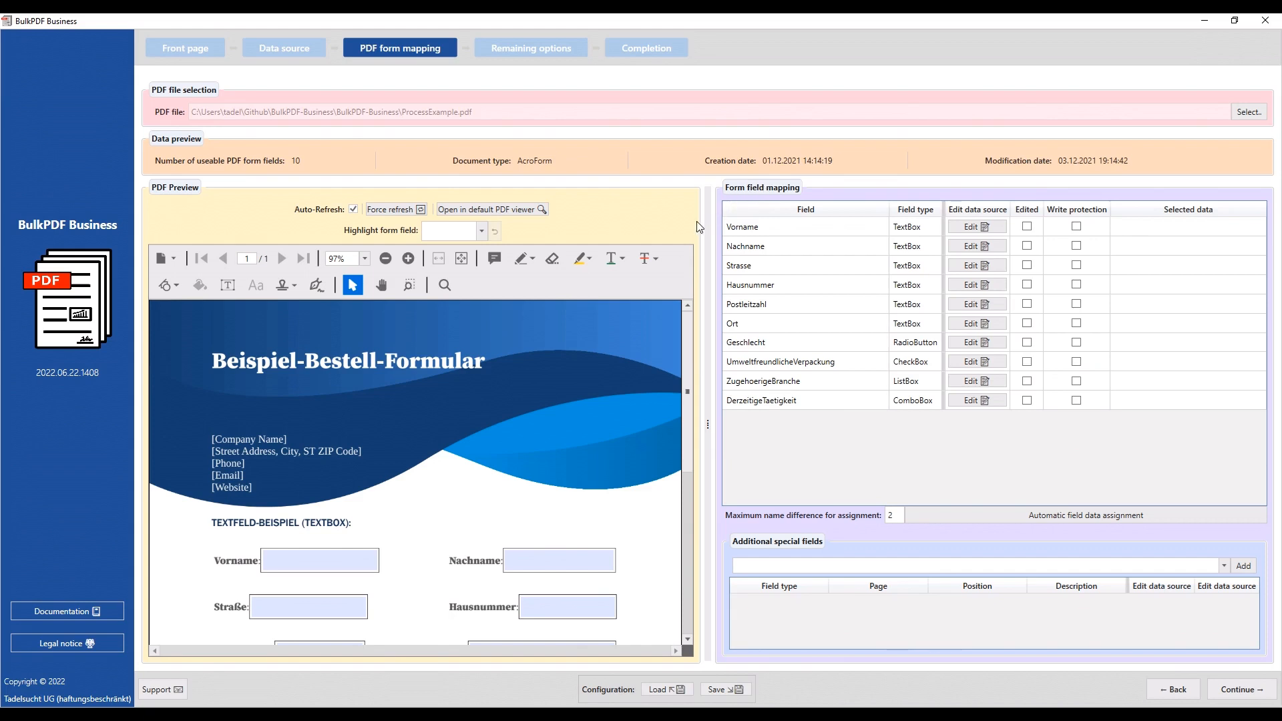
left_click_drag(686, 300, 688, 432)
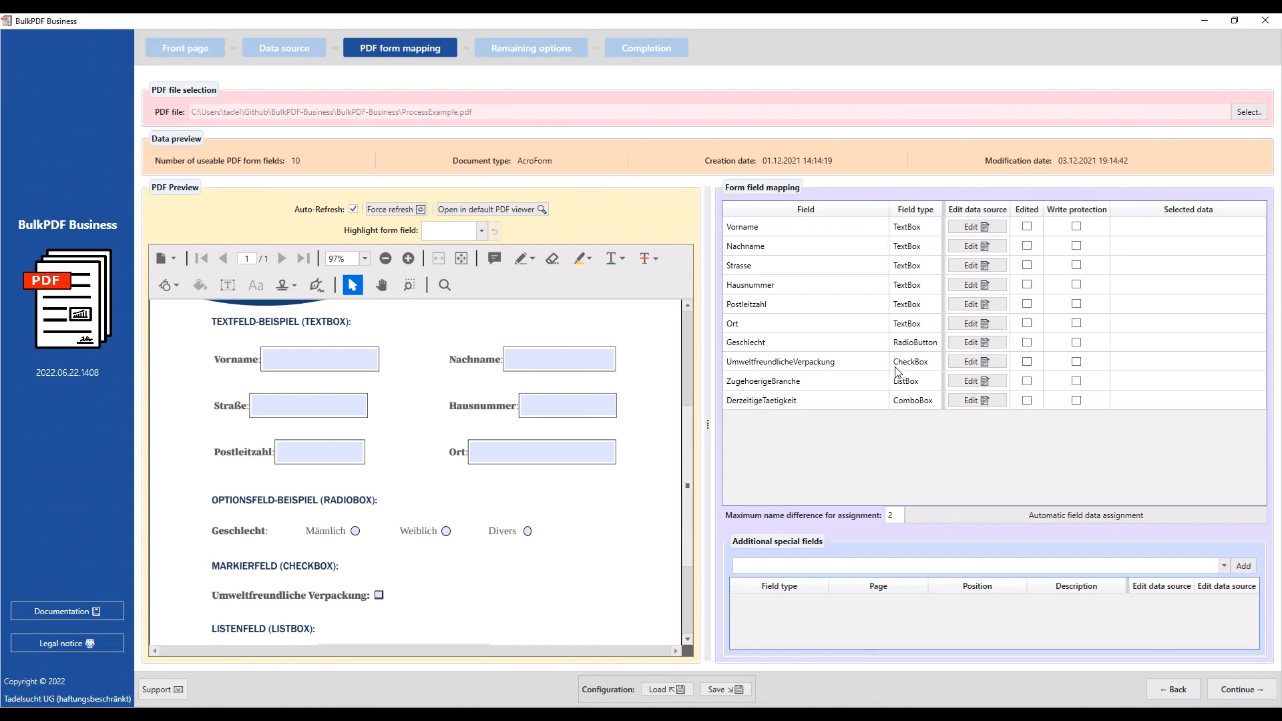
Assign the Vorname column from the data source to the Vorname form field.
left_click(953, 227)
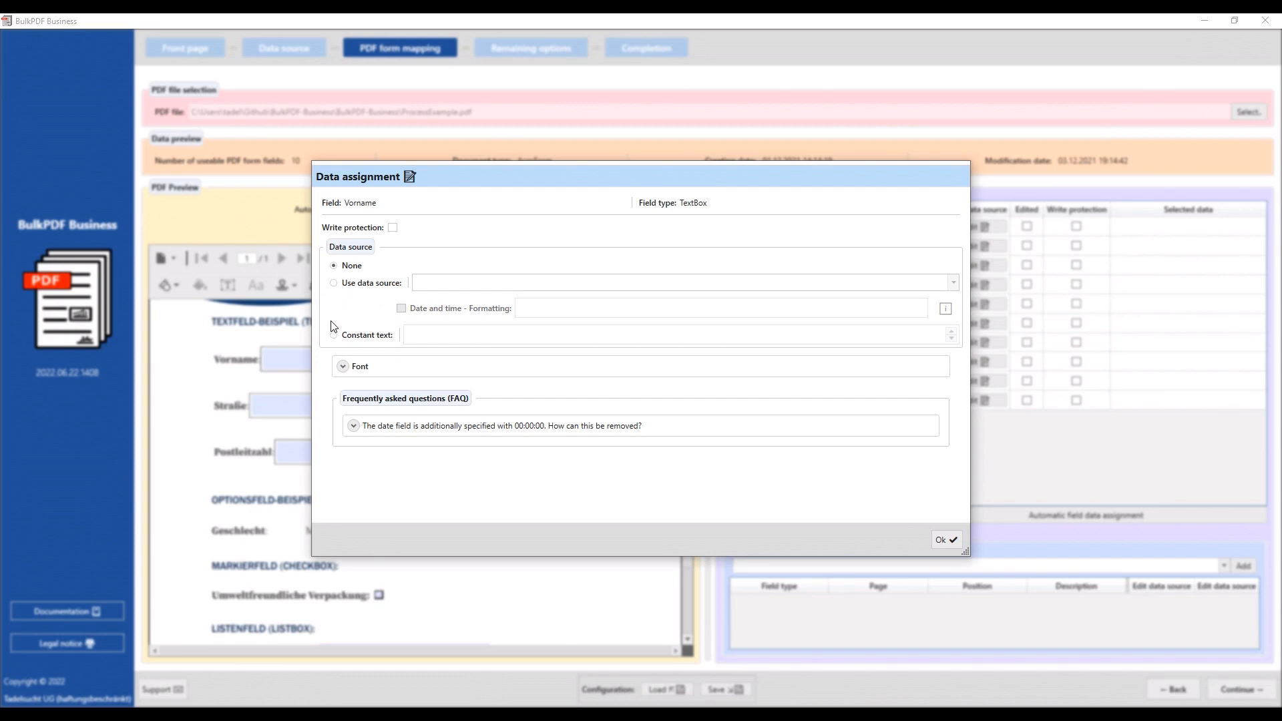
left_click(334, 283)
left_click(464, 286)
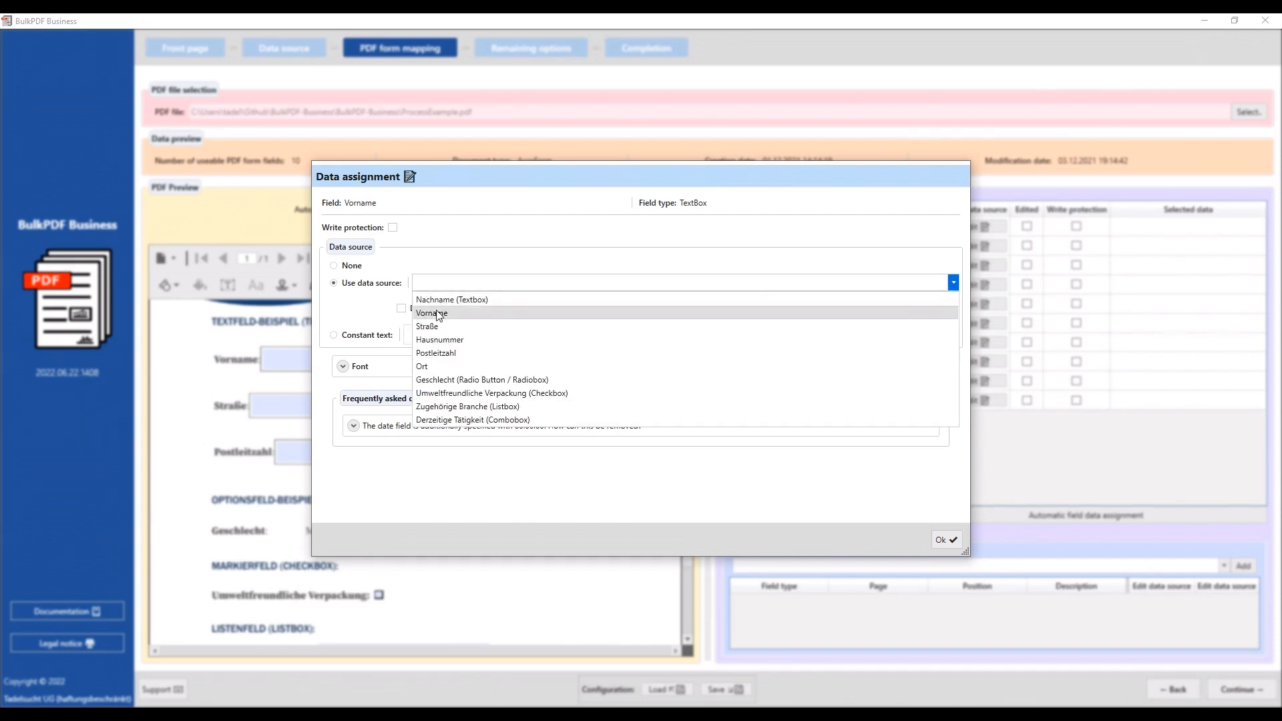
left_click(435, 313)
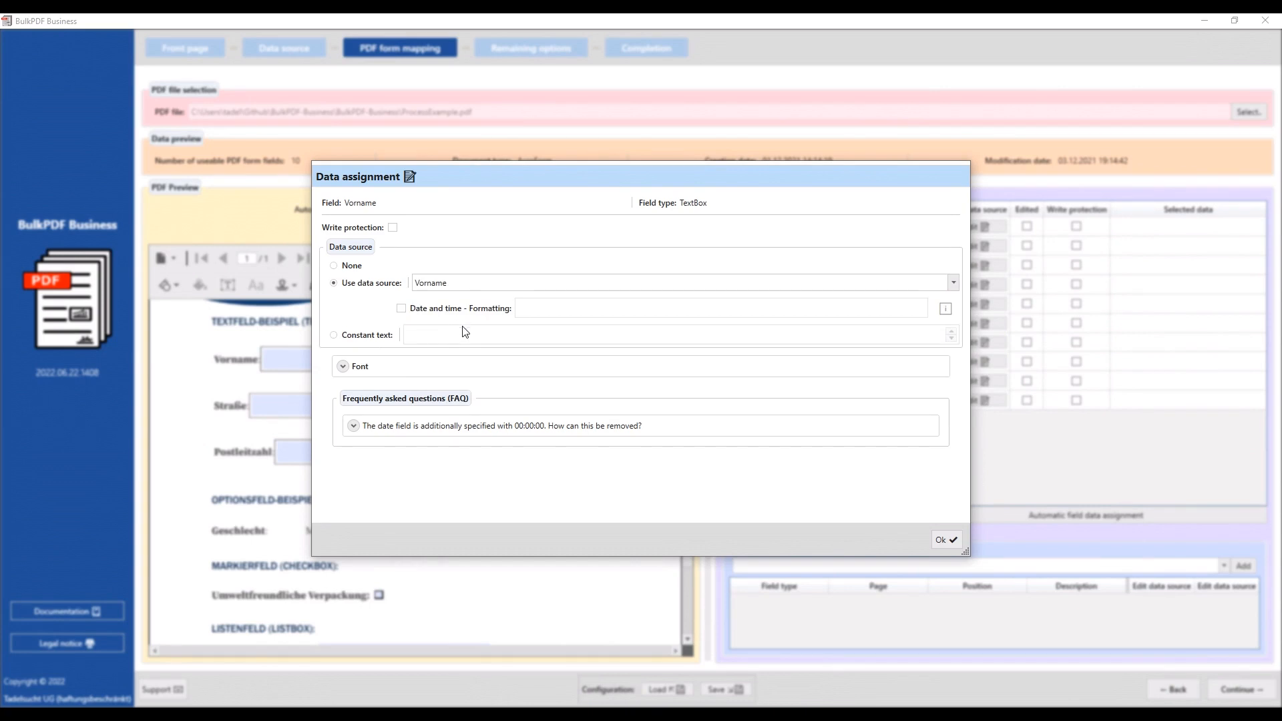
left_click(955, 538)
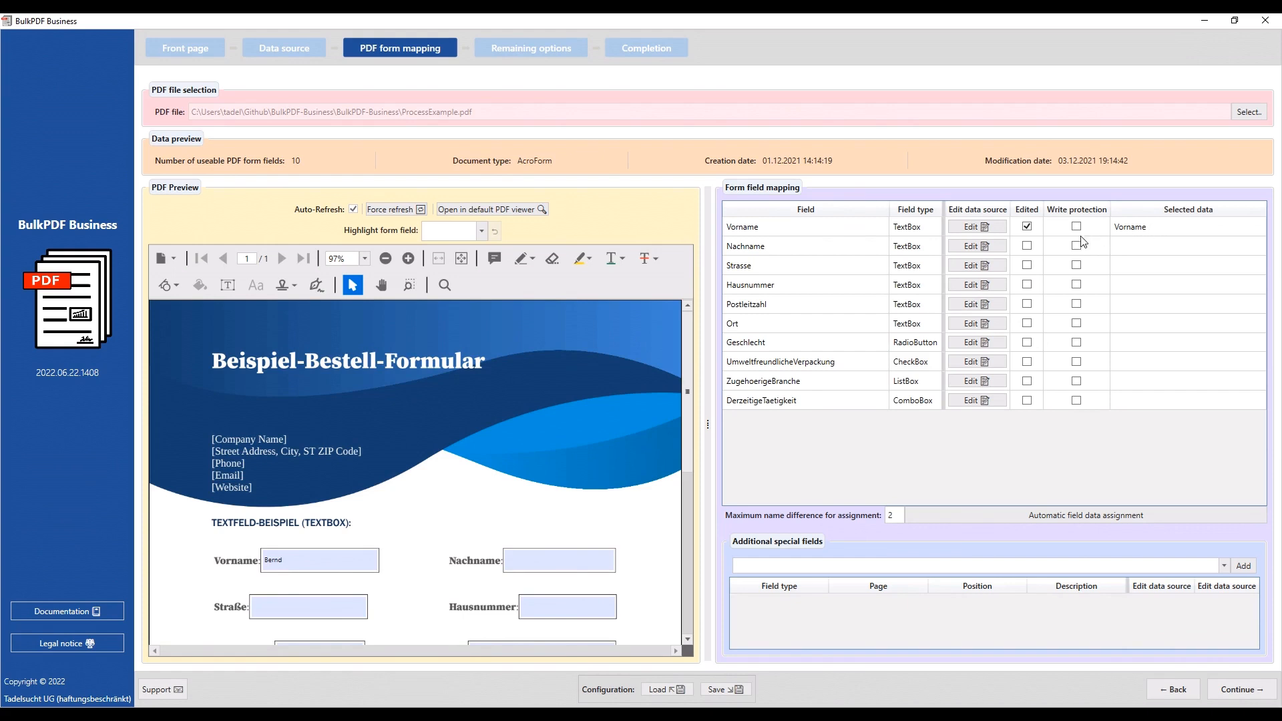
Assign the Nachname (Textbox) column to the Nachname form field and enable write protection for it.
left_click(974, 246)
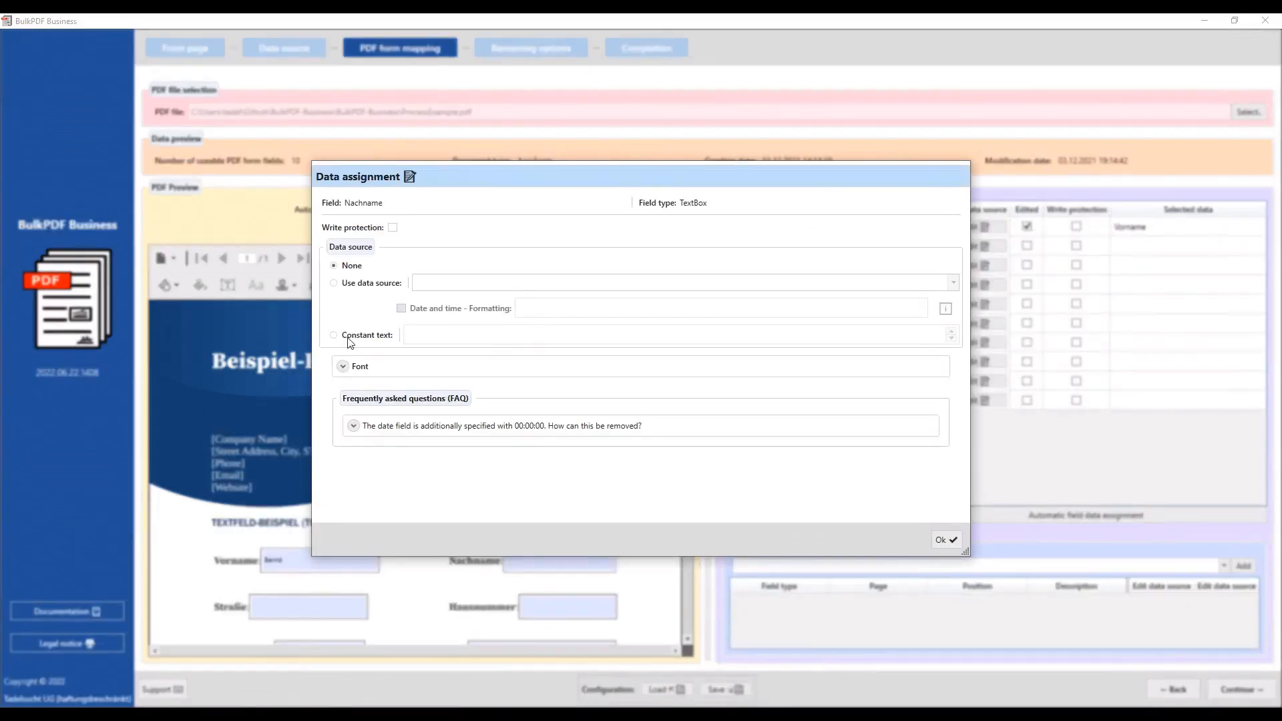
left_click(333, 284)
left_click(392, 227)
left_click(439, 283)
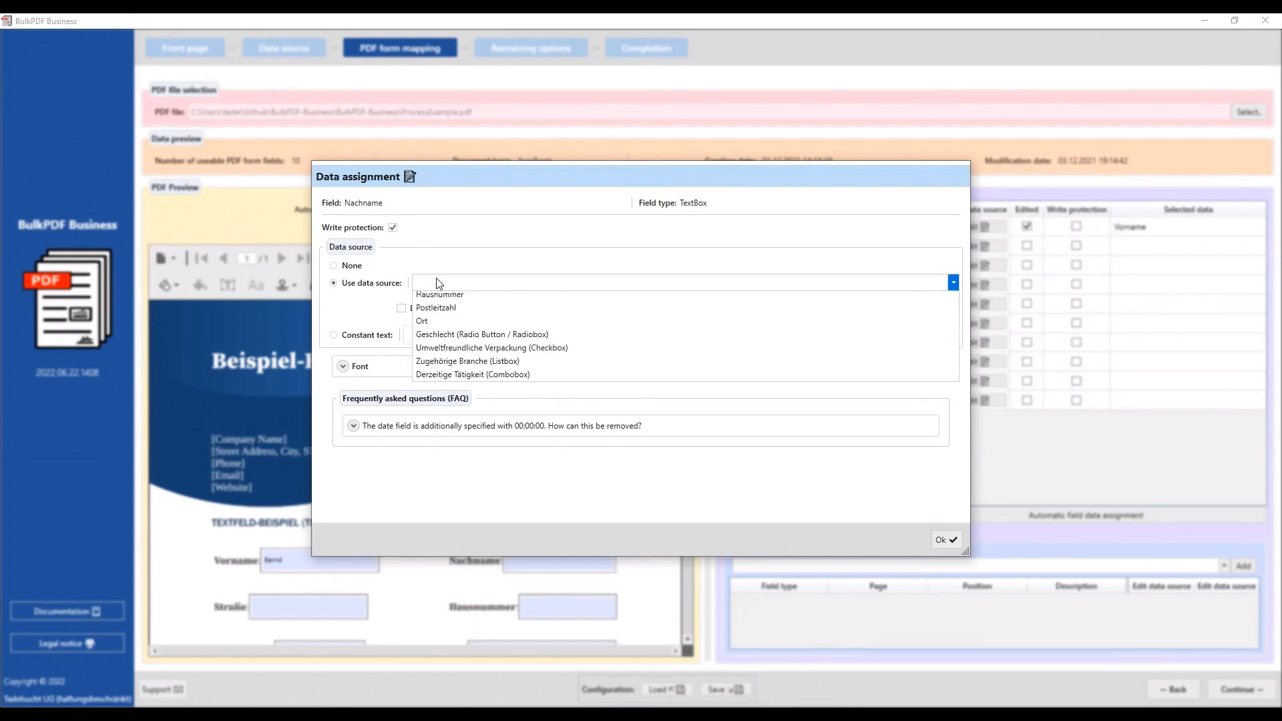
left_click(441, 300)
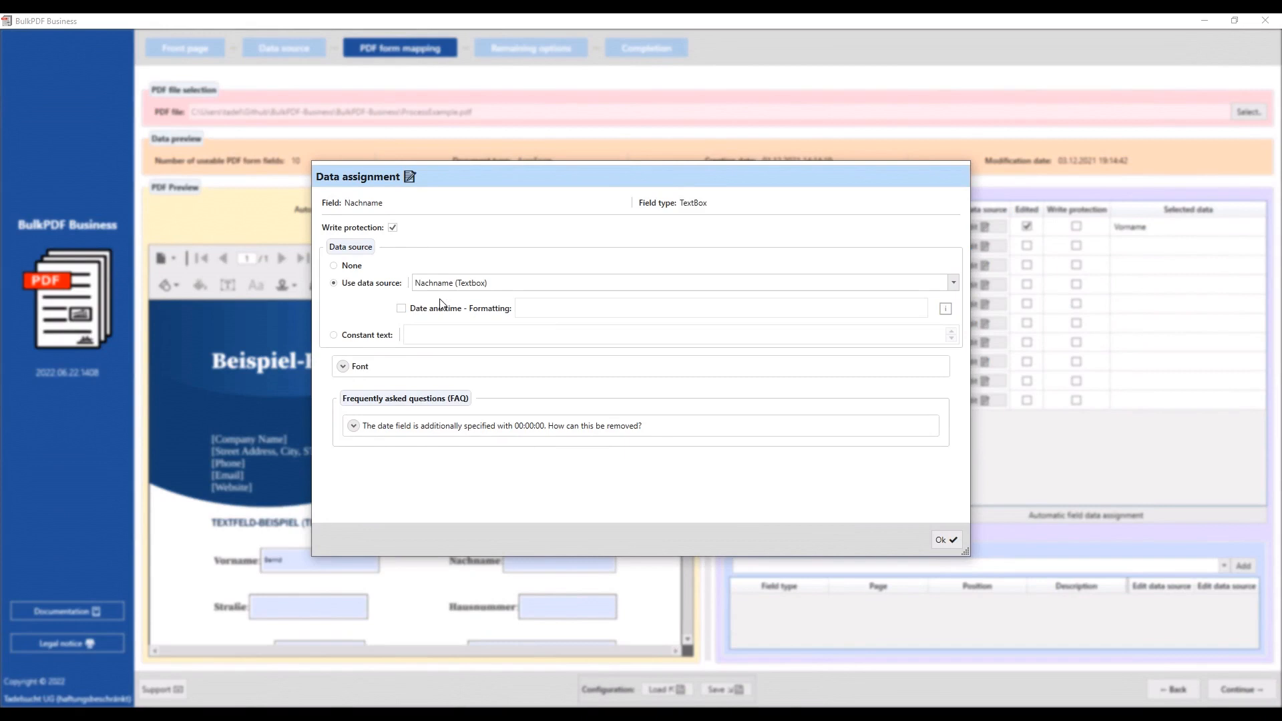
left_click(945, 539)
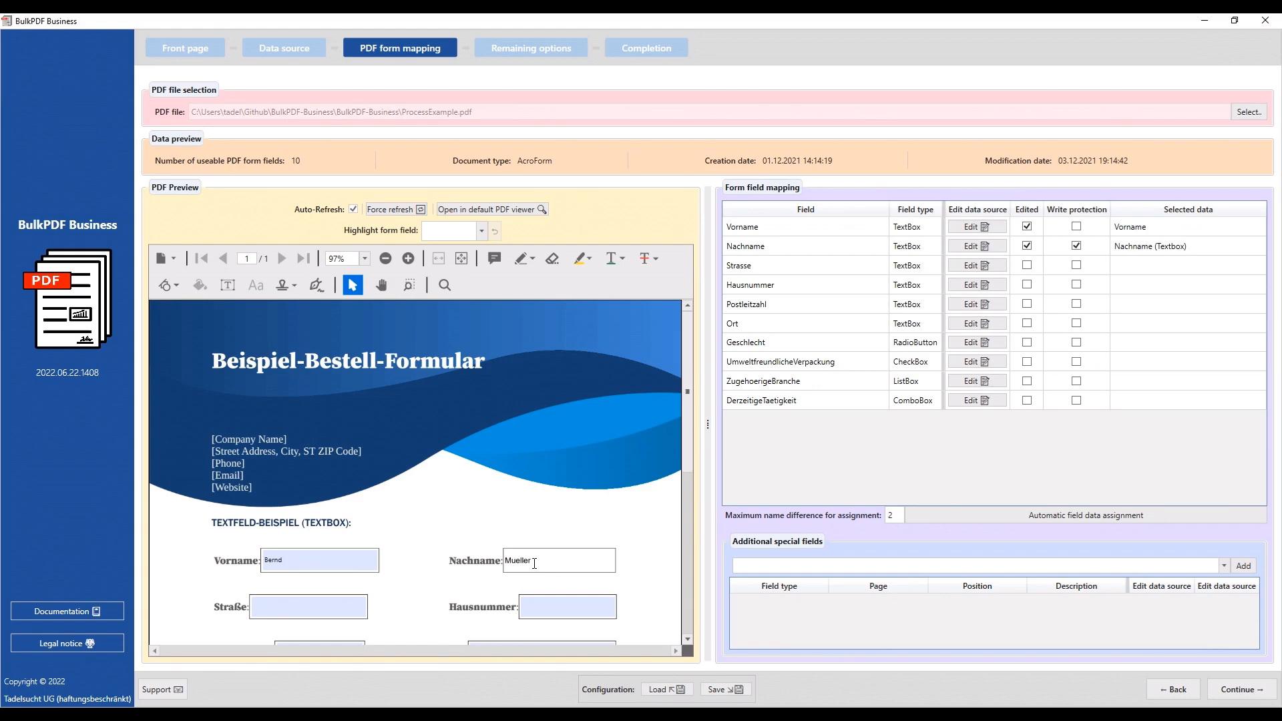
Assign the Straße column to the Strasse form field and the Hausnummer column to the Hausnummer field.
left_click(976, 266)
left_click(449, 283)
left_click(434, 327)
left_click(946, 539)
left_click(997, 286)
left_click(335, 283)
left_click(446, 283)
left_click(440, 340)
left_click(945, 540)
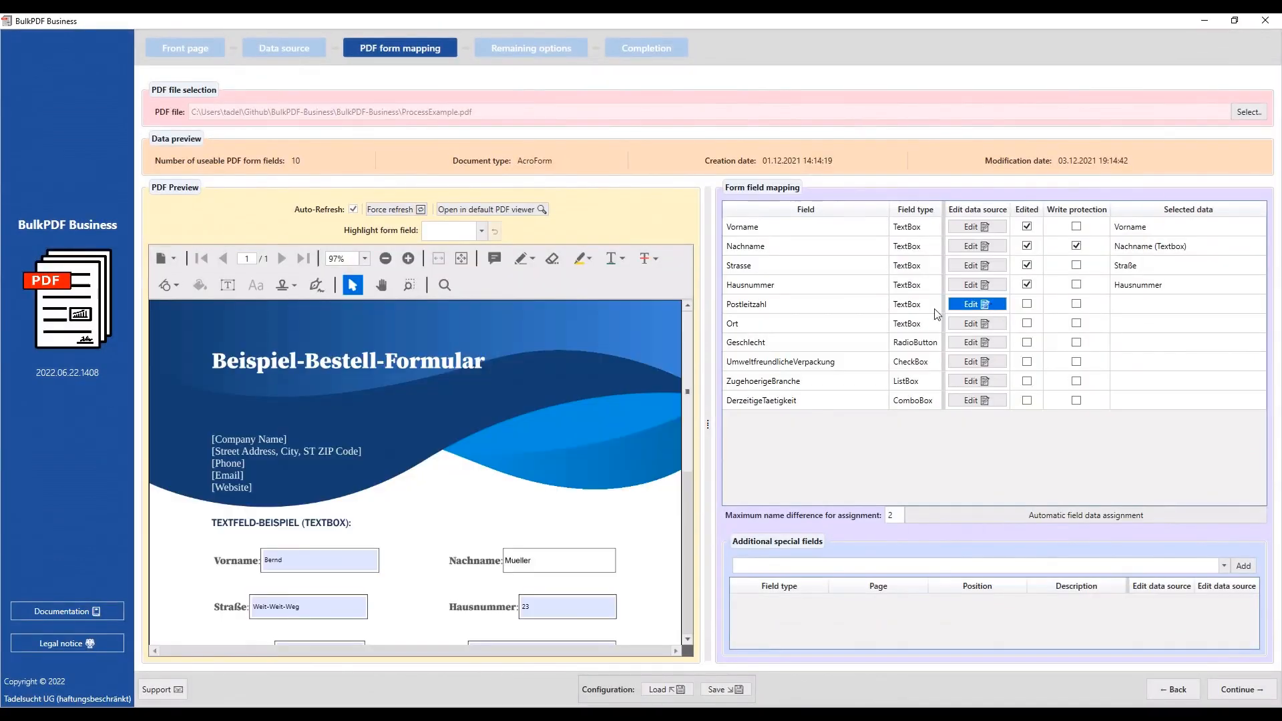
Assign the Postleitzahl column to the Postleitzahl form field and the Ort column to the Ort field.
left_click(993, 304)
left_click(335, 283)
left_click(467, 283)
left_click(435, 353)
left_click(946, 540)
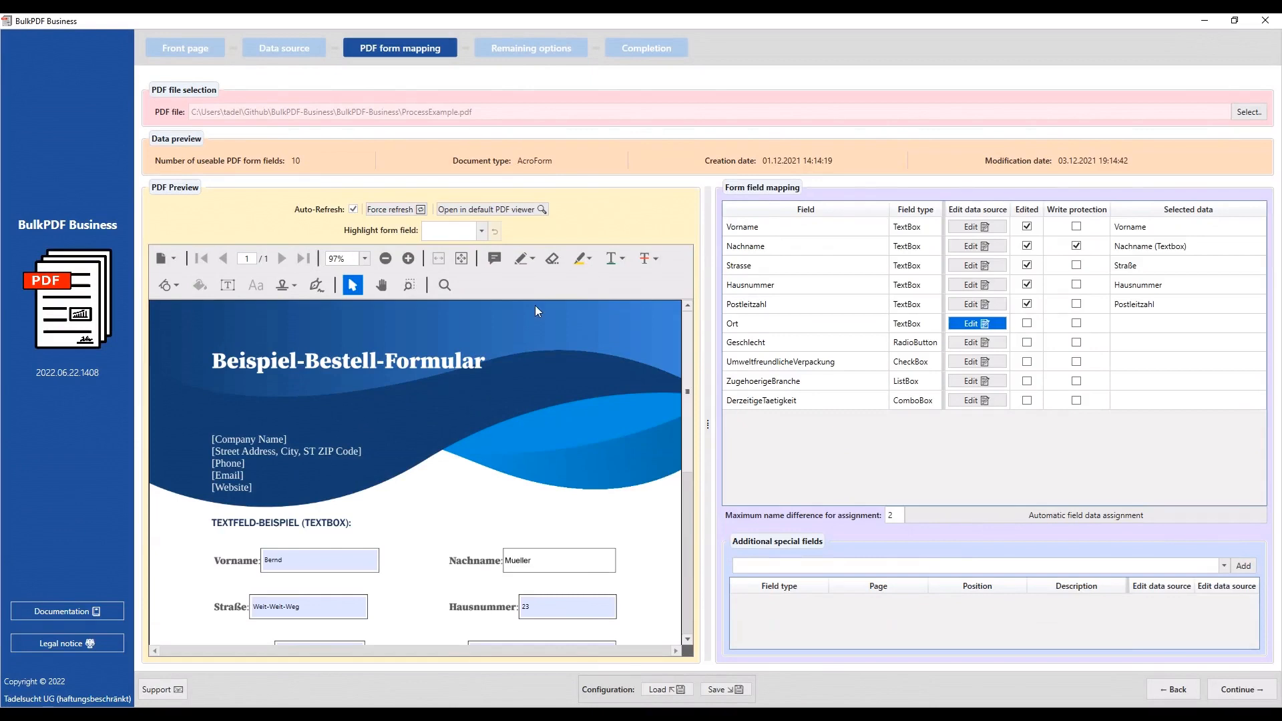
left_click(994, 324)
left_click(336, 283)
left_click(467, 283)
left_click(421, 366)
left_click(948, 540)
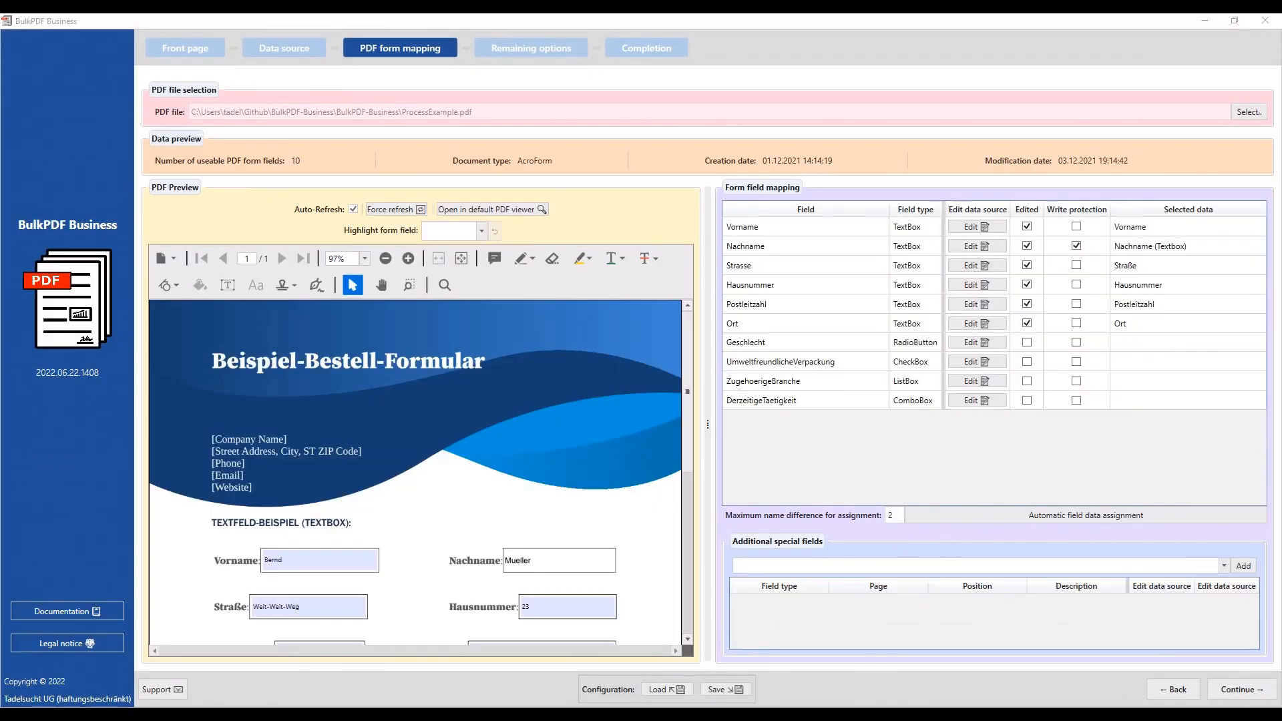
Give the Geschlecht radio button field a fixed overwrite value of 1 instead of a data source.
scroll(672, 445, "down", 3)
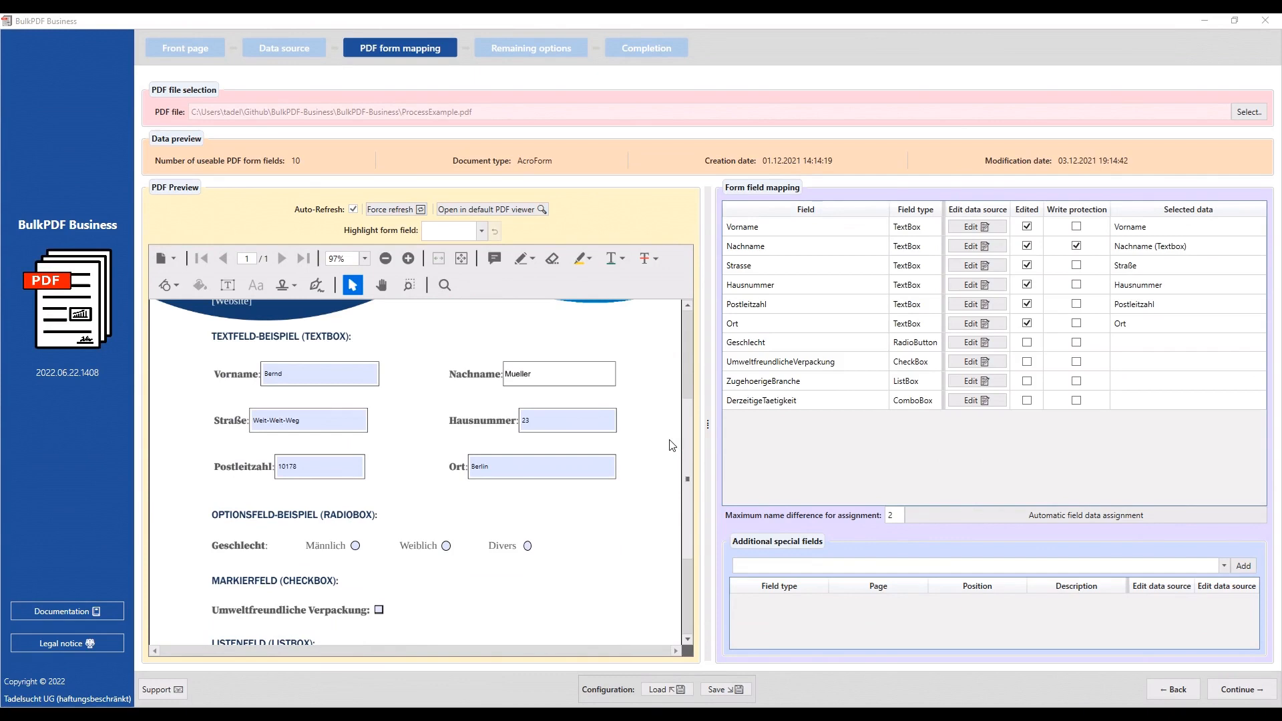
scroll(671, 446, "down", 1)
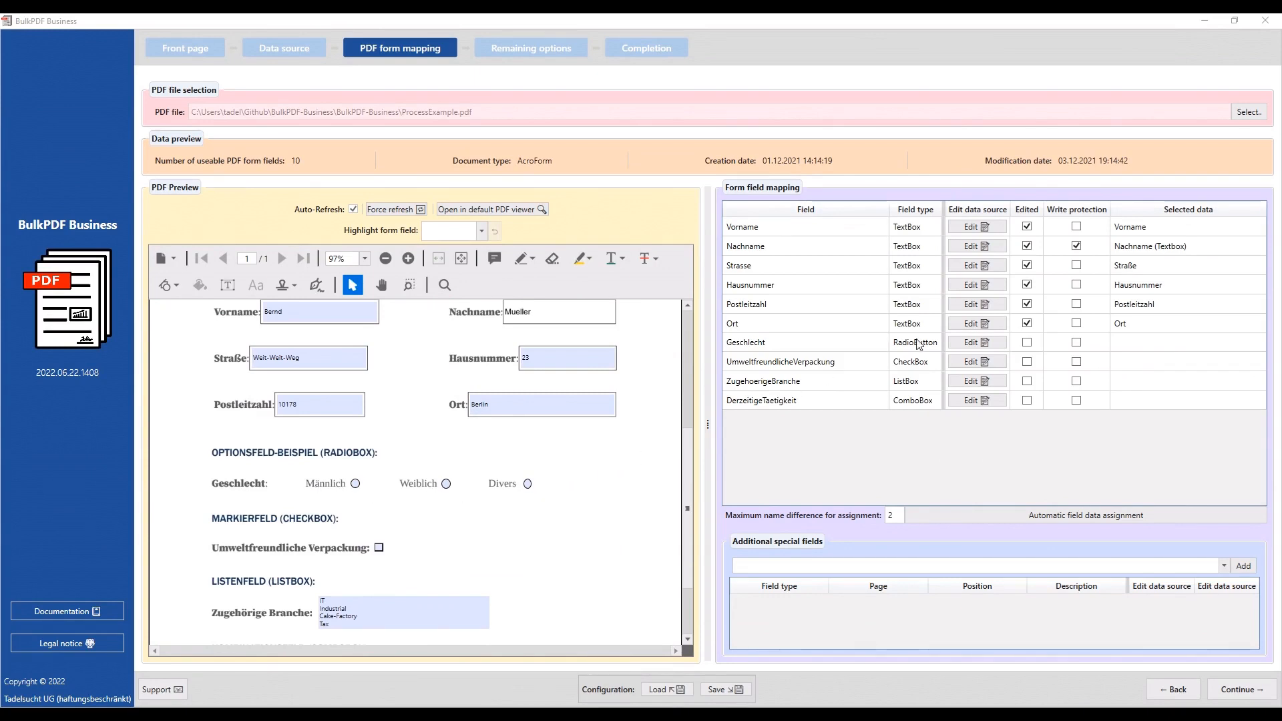
left_click(977, 342)
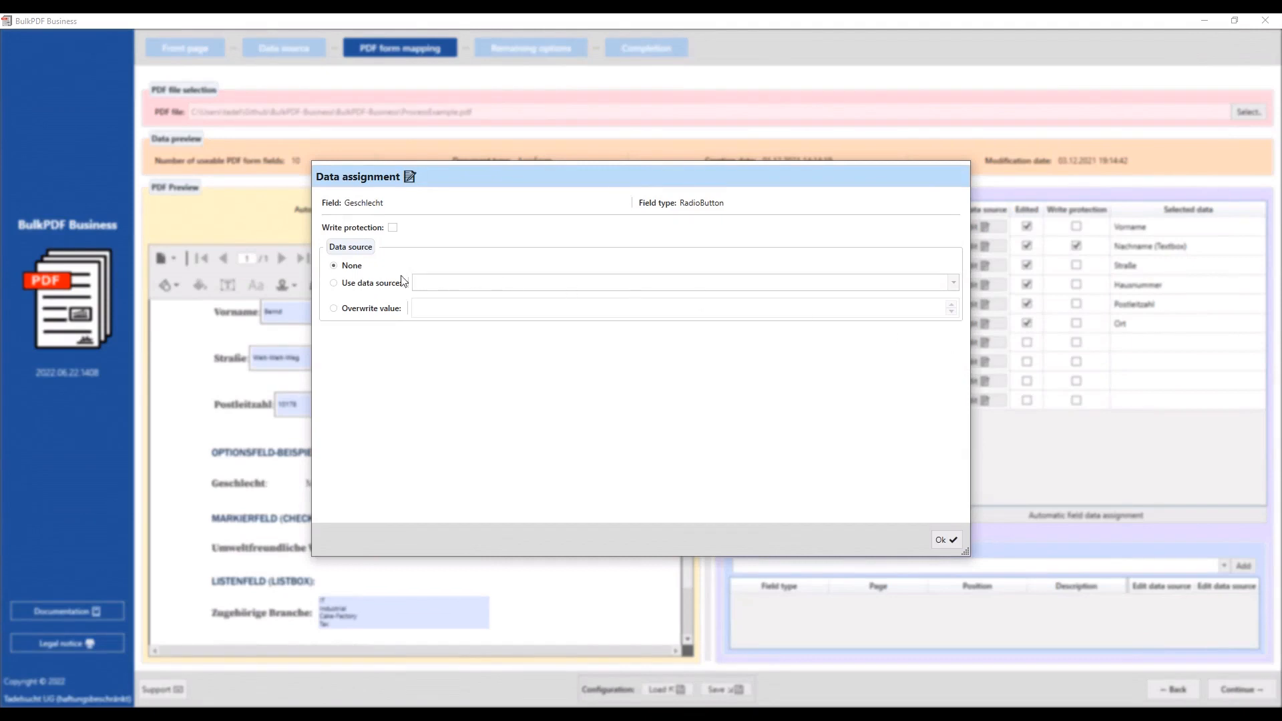
left_click(335, 308)
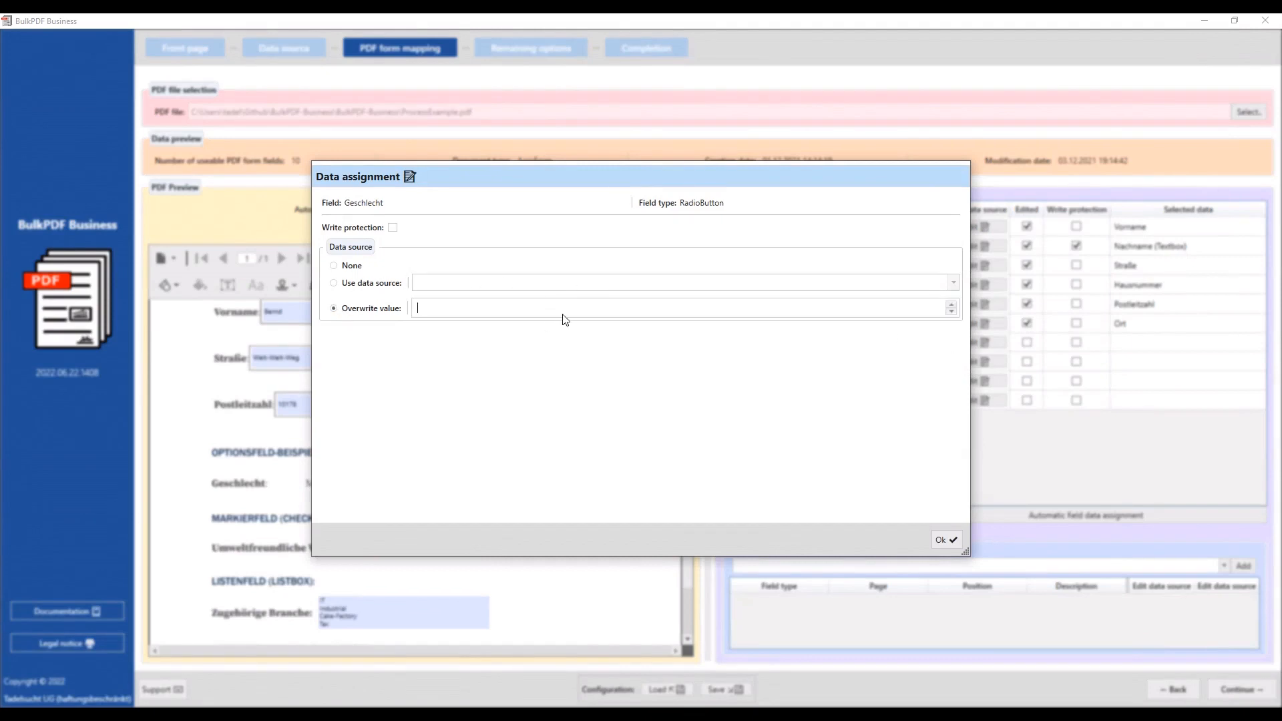
type("12")
key("BackSpace")
left_click(943, 539)
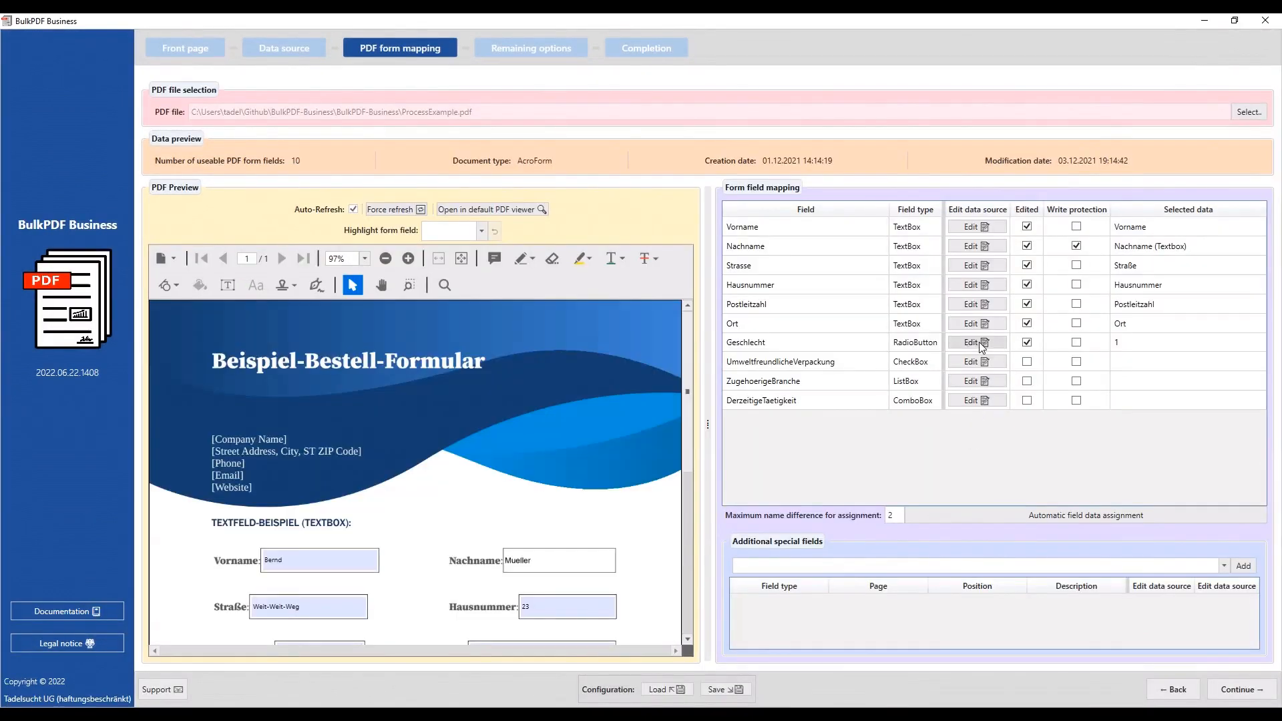
Change the overwrite value of the Geschlecht radio button field to 2.
scroll(577, 471, "down", 5)
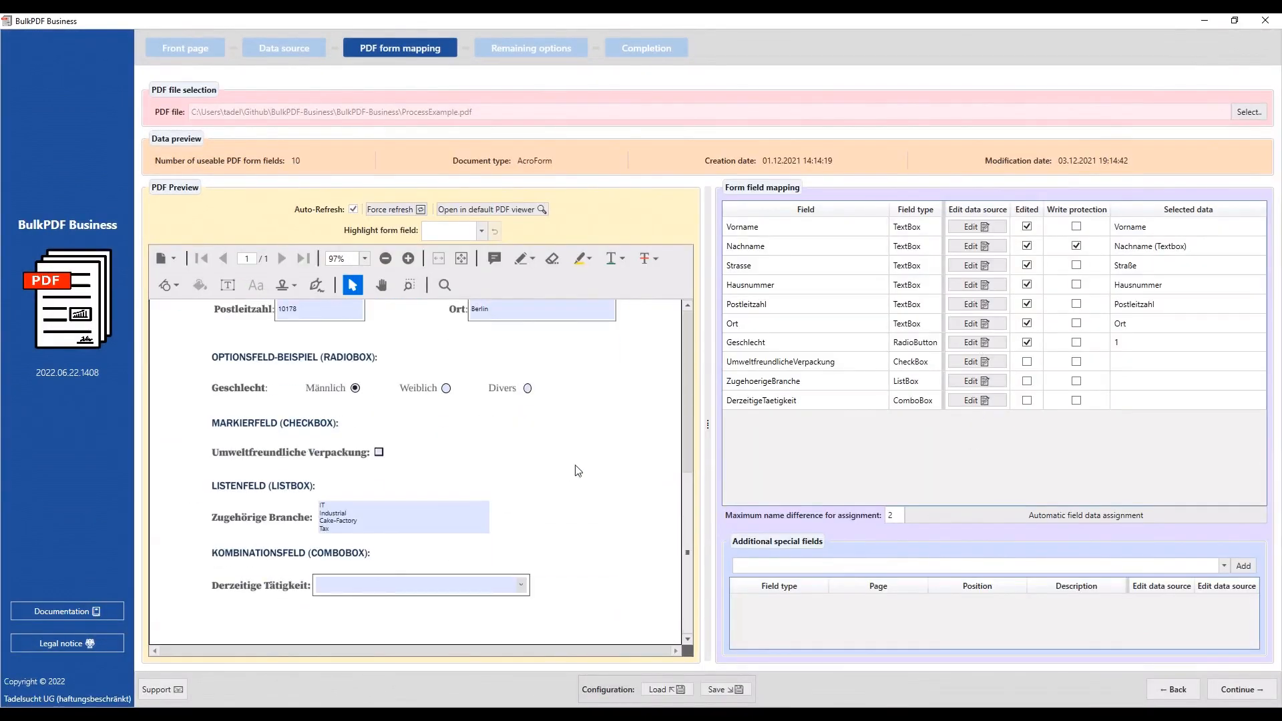
left_click(985, 344)
left_click_drag(406, 308, 356, 310)
type("2")
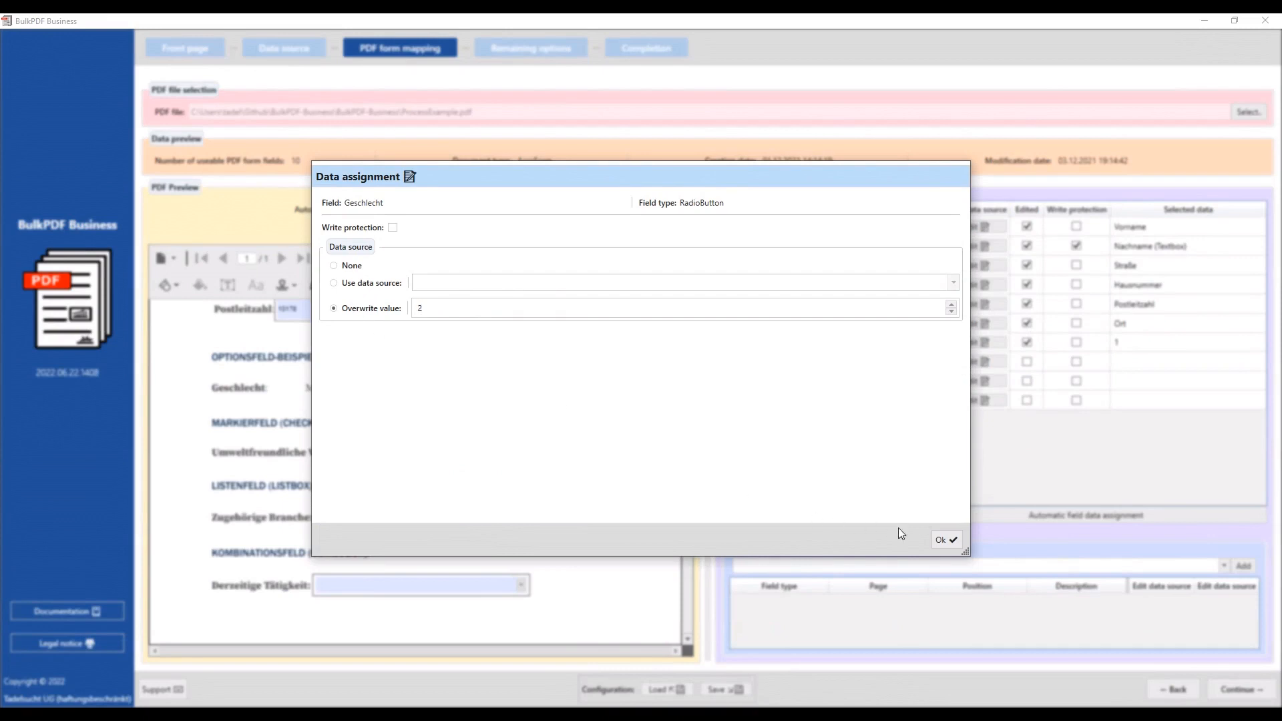
left_click(946, 540)
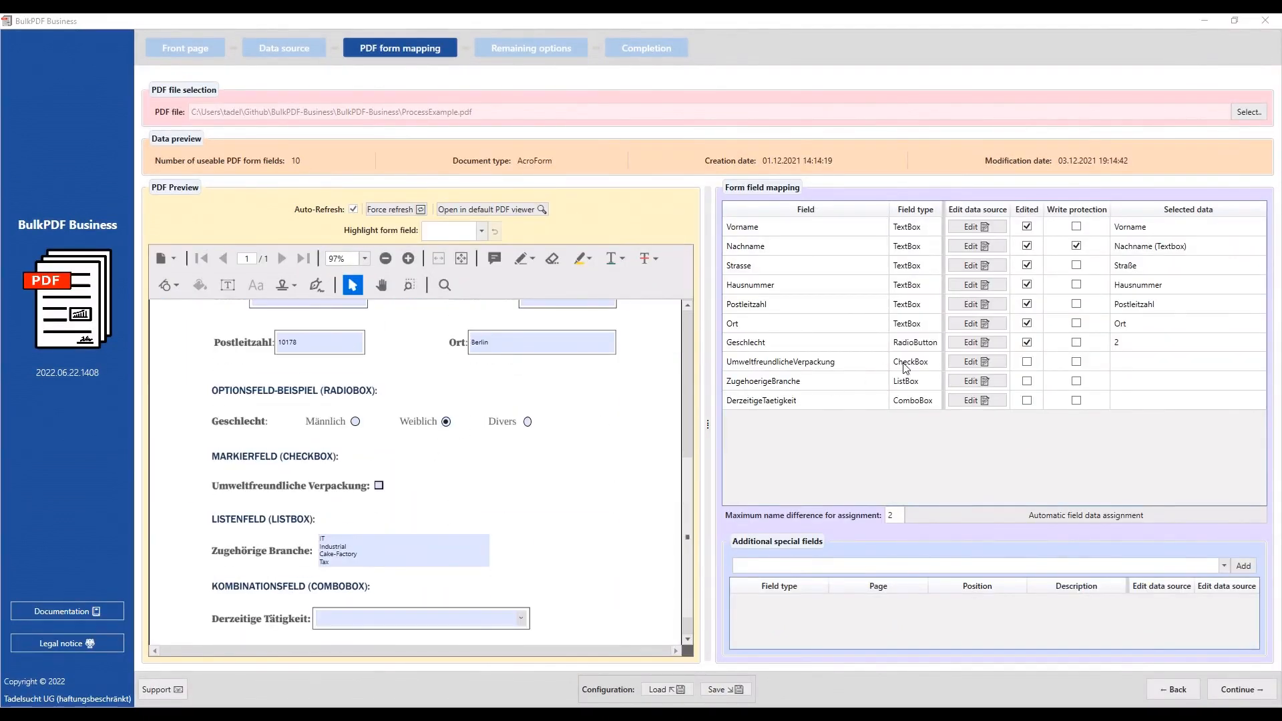
Change the overwrite value of the Geschlecht radio button field to 3.
left_click(963, 343)
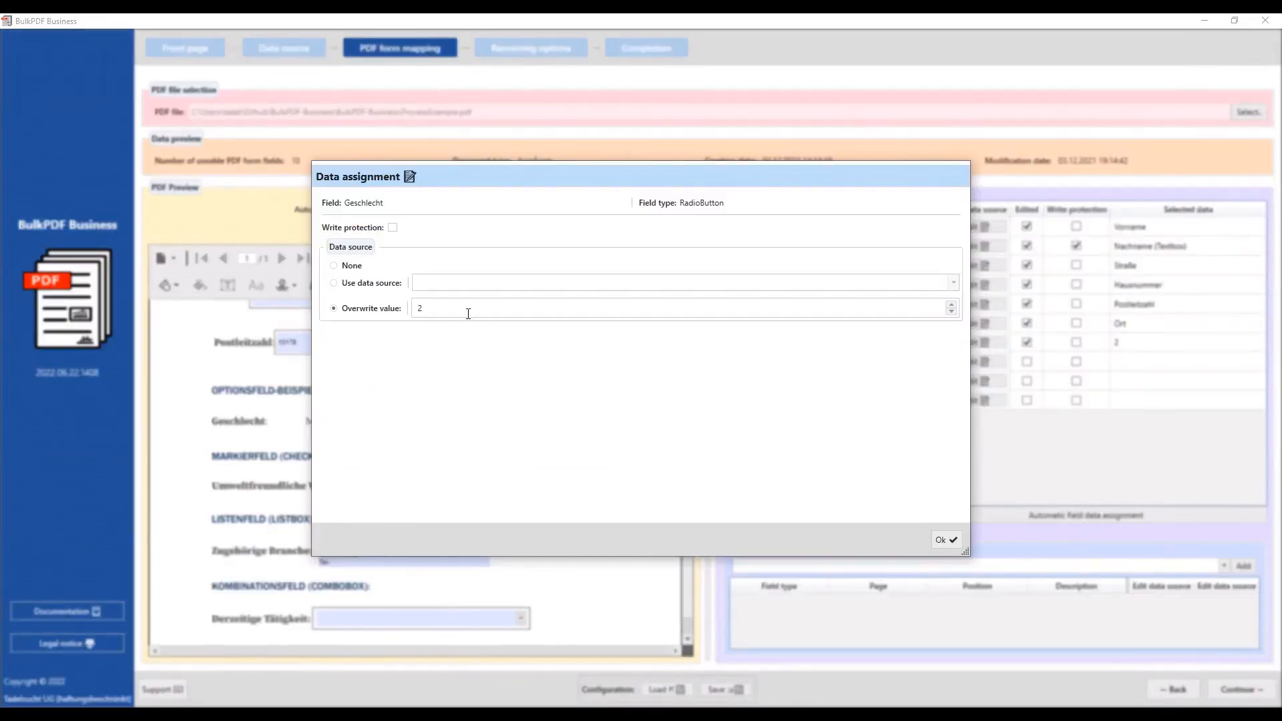
type("3")
left_click(942, 539)
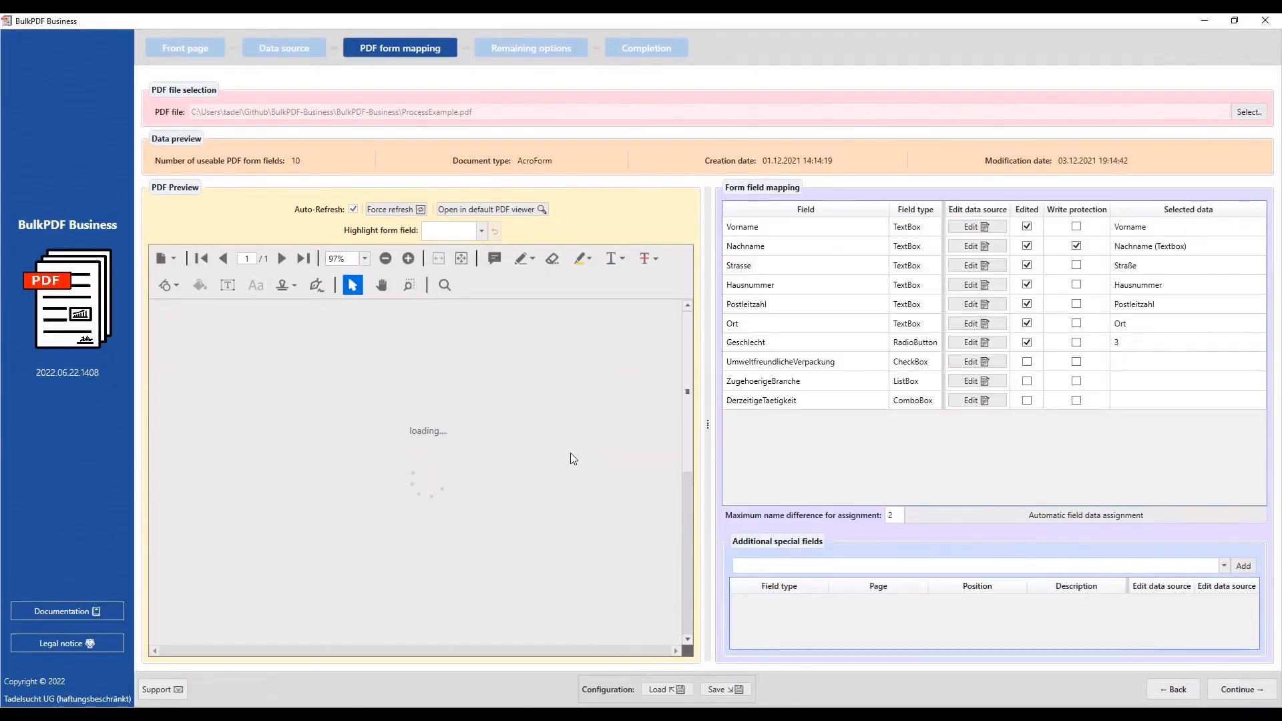
scroll(445, 466, "down", 1)
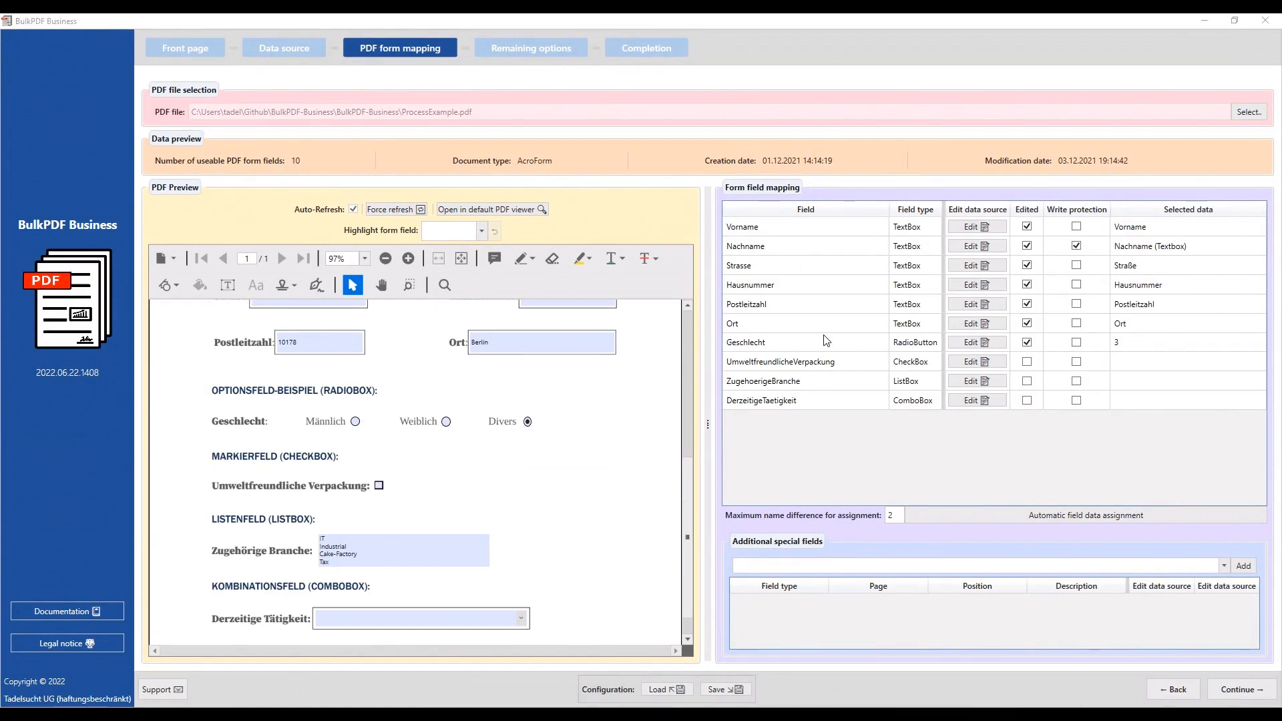
Try an overwrite value of 4 for the Geschlecht radio button field.
left_click(991, 347)
left_click(936, 534)
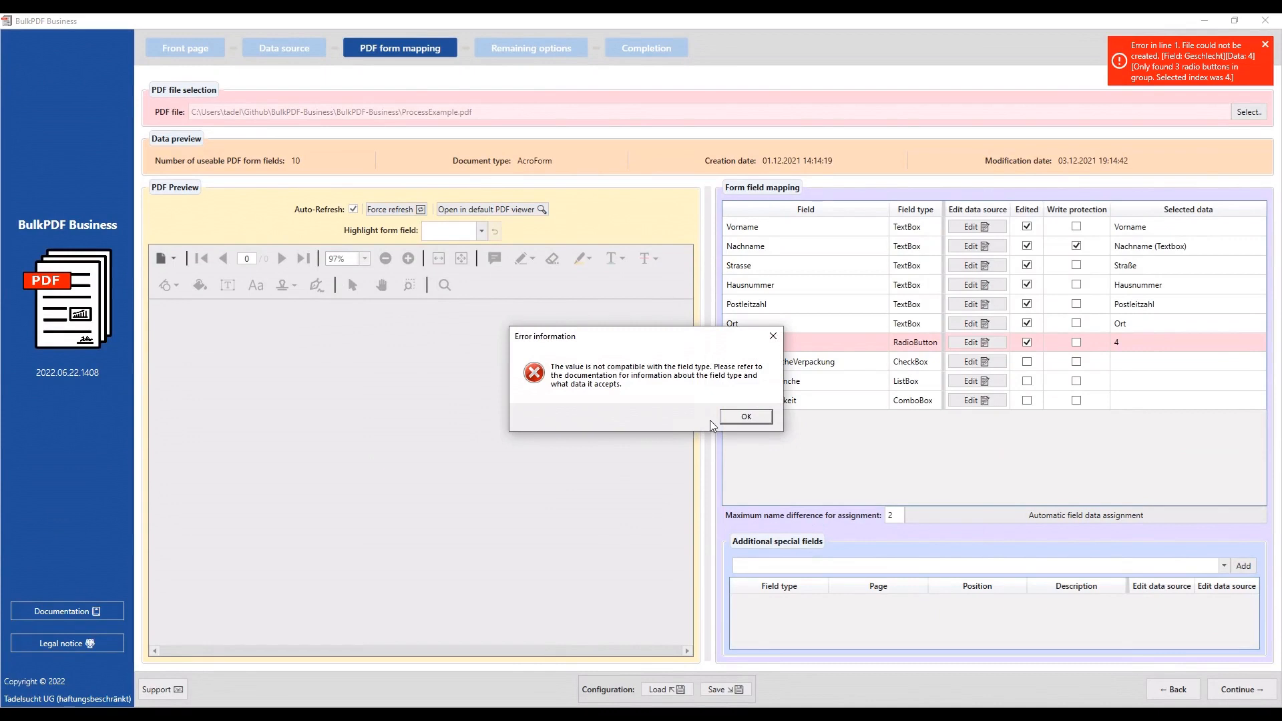
left_click(727, 419)
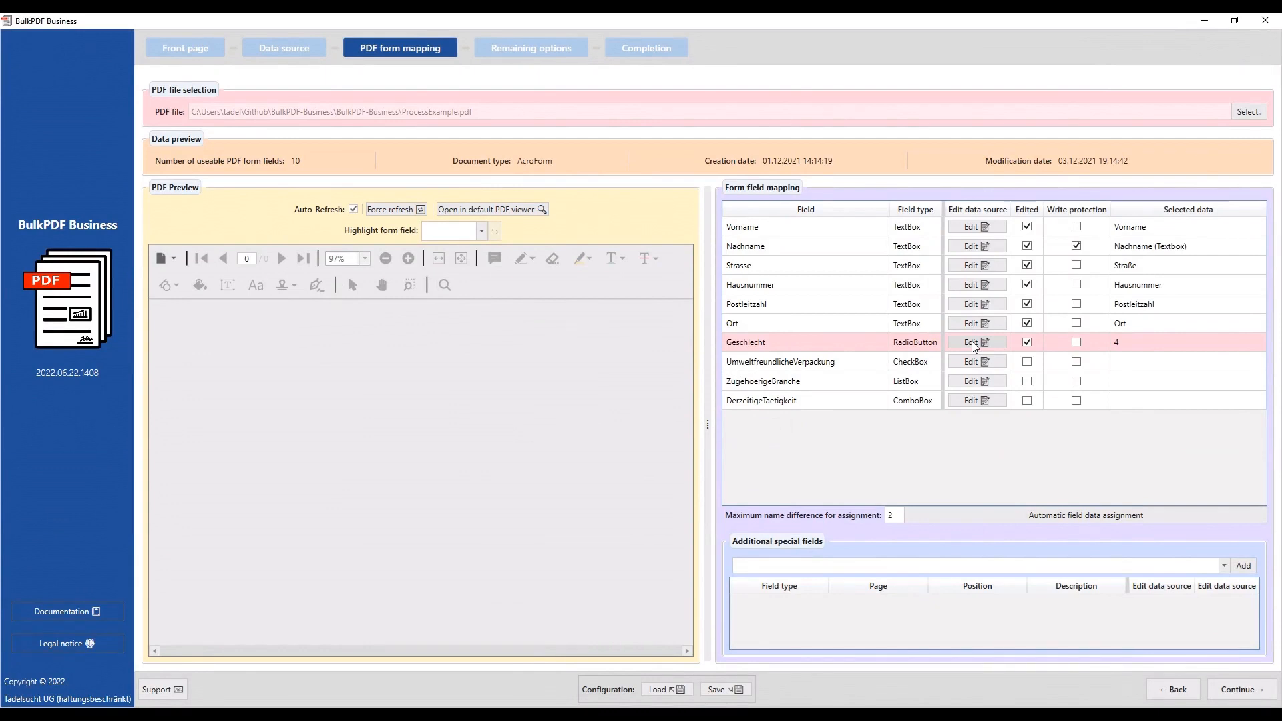
Assign the Geschlecht (Radio Button / Radiobox) column to the Geschlecht form field in place of the fixed overwrite value.
left_click(972, 342)
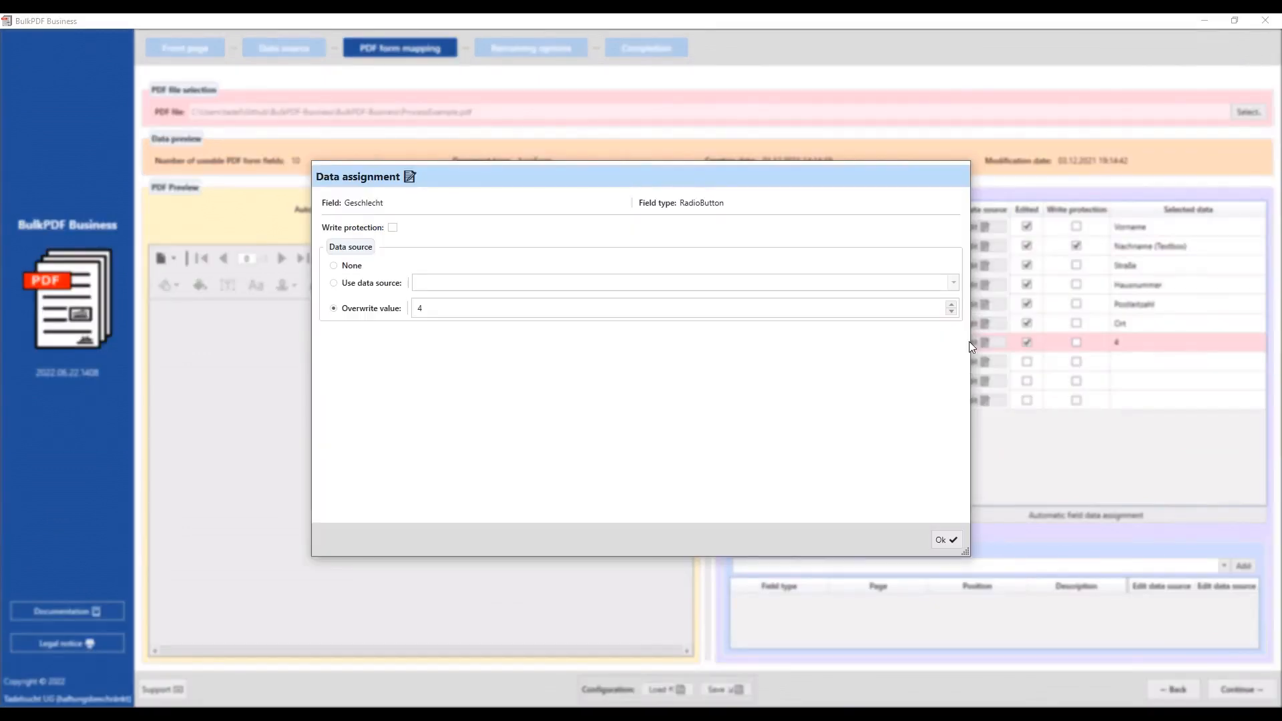
left_click(335, 286)
left_click(434, 288)
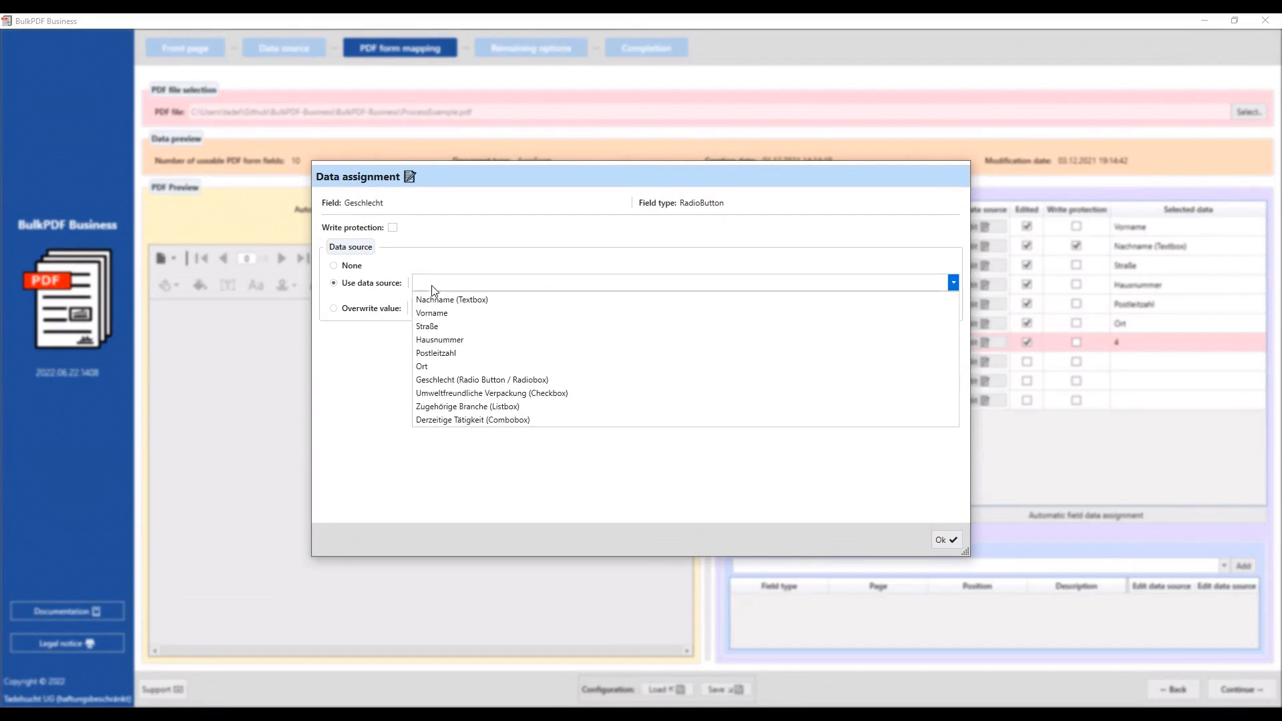
left_click(490, 379)
left_click(941, 539)
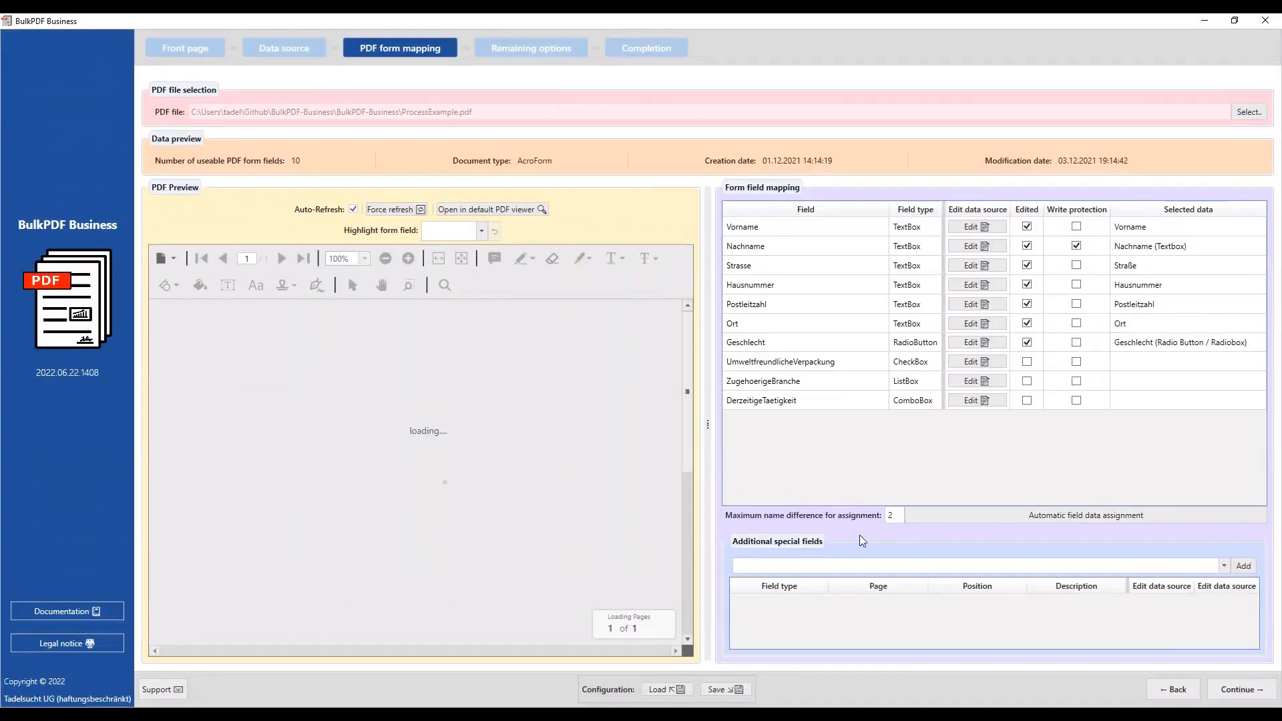
scroll(626, 504, "down", 5)
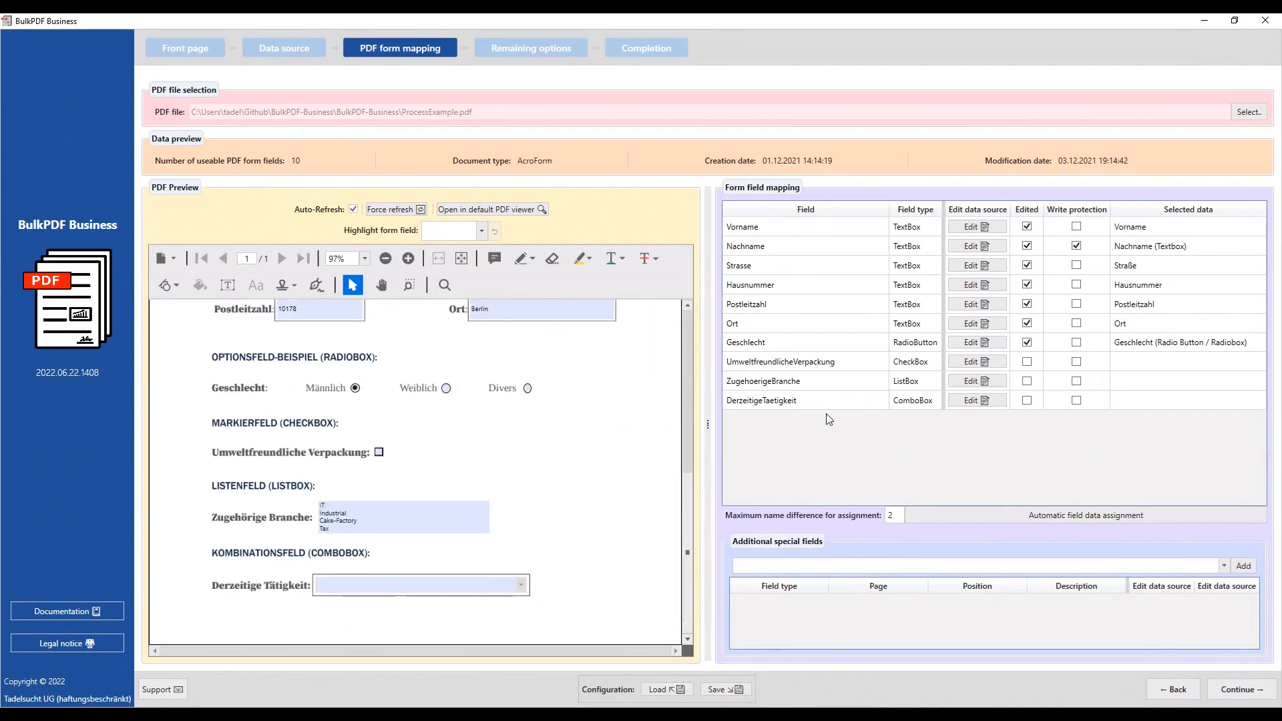
Edit the UmweltfreundlicheVerpackung check box field and give it a ticked overwrite value.
left_click(970, 361)
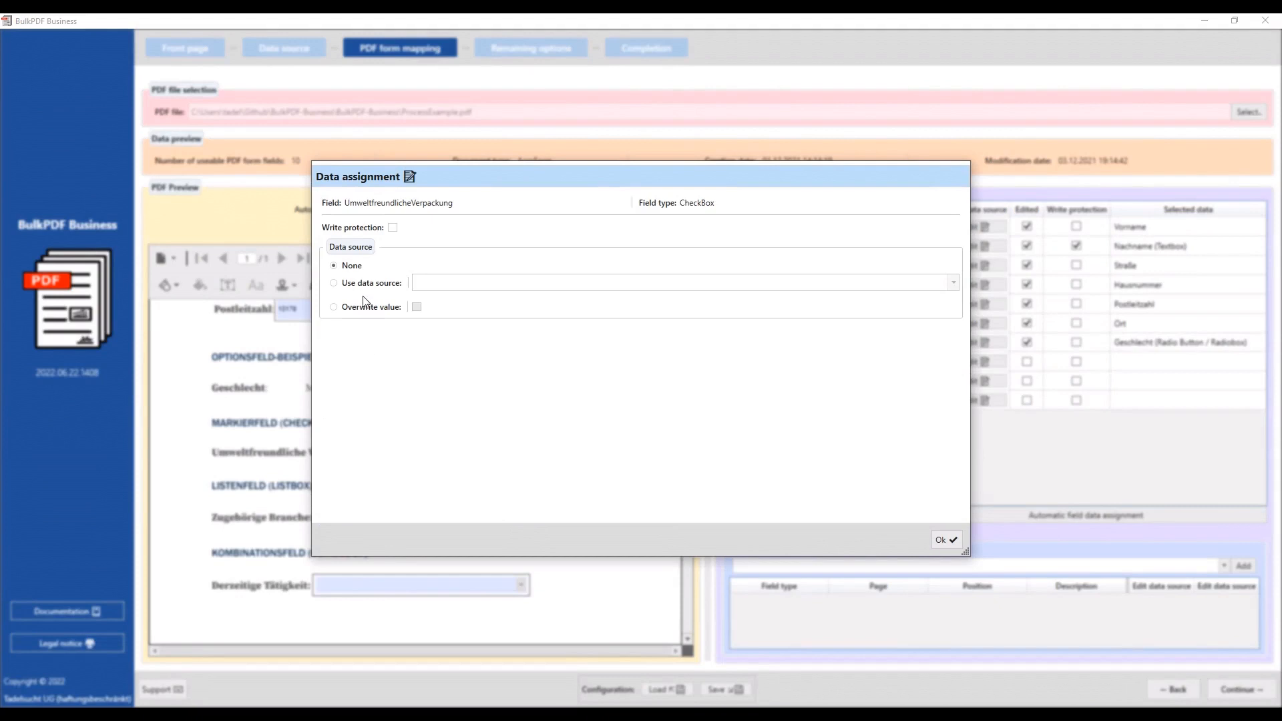
left_click(334, 307)
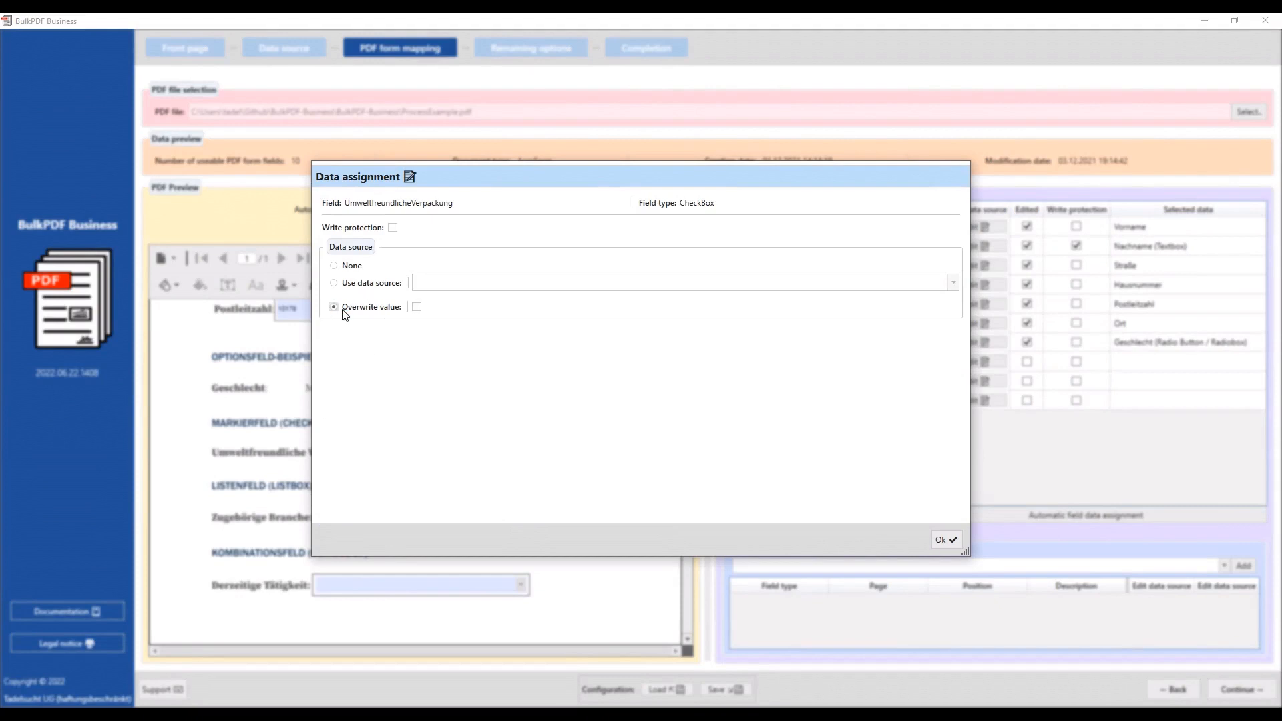
left_click(416, 307)
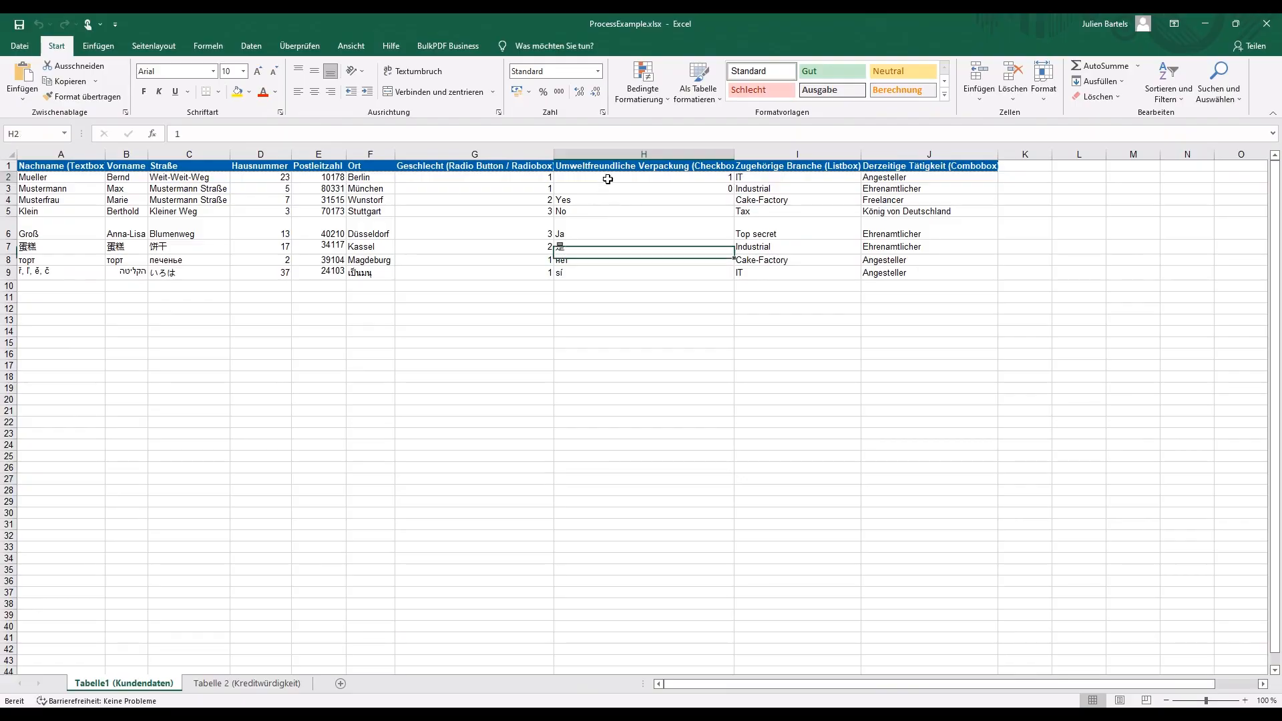
Check the Umweltfreundliche Verpackung (Checkbox) values in Excel, then in BulkPDF Business assign that column to the UmweltfreundlicheVerpackung field.
left_click_drag(607, 178, 607, 273)
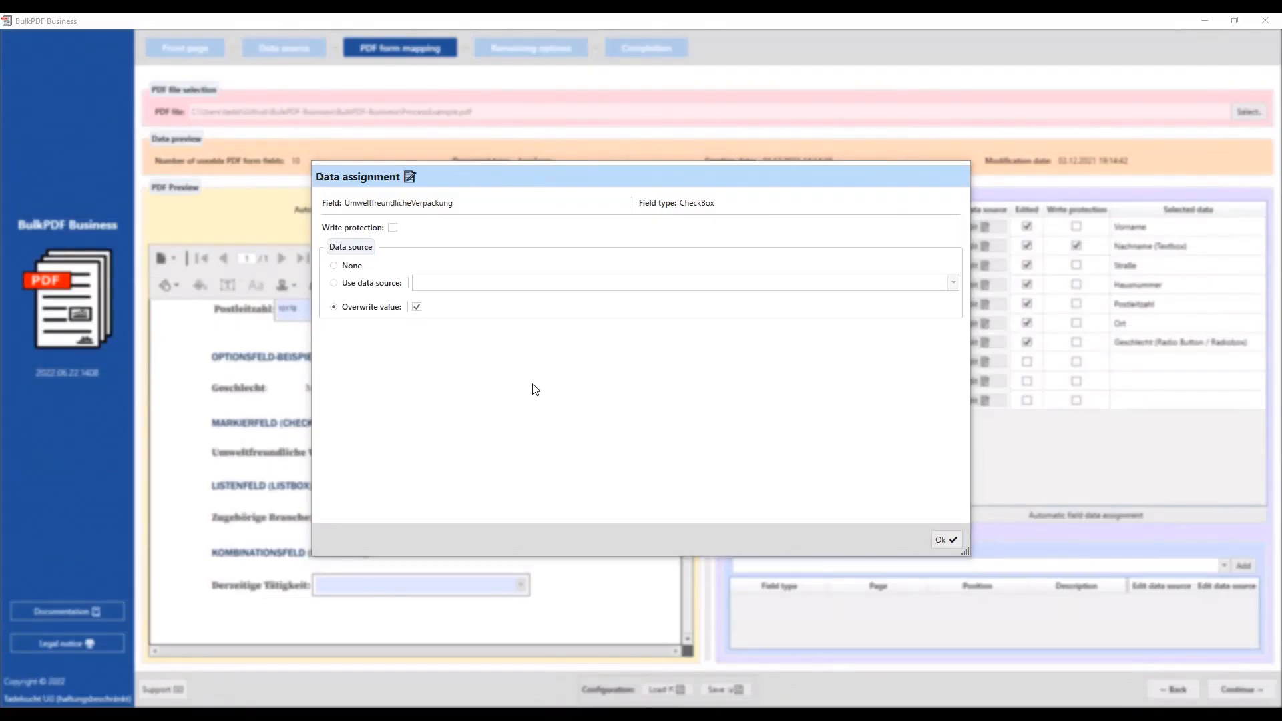
left_click(953, 282)
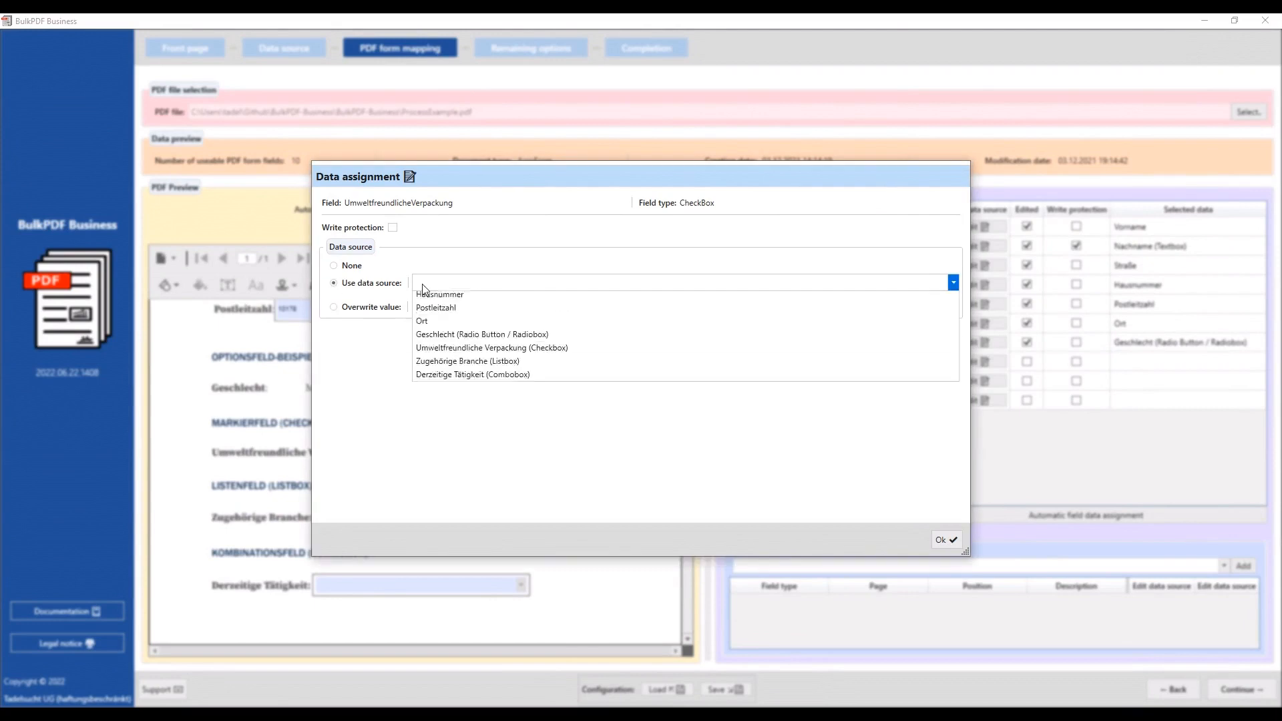
left_click(469, 393)
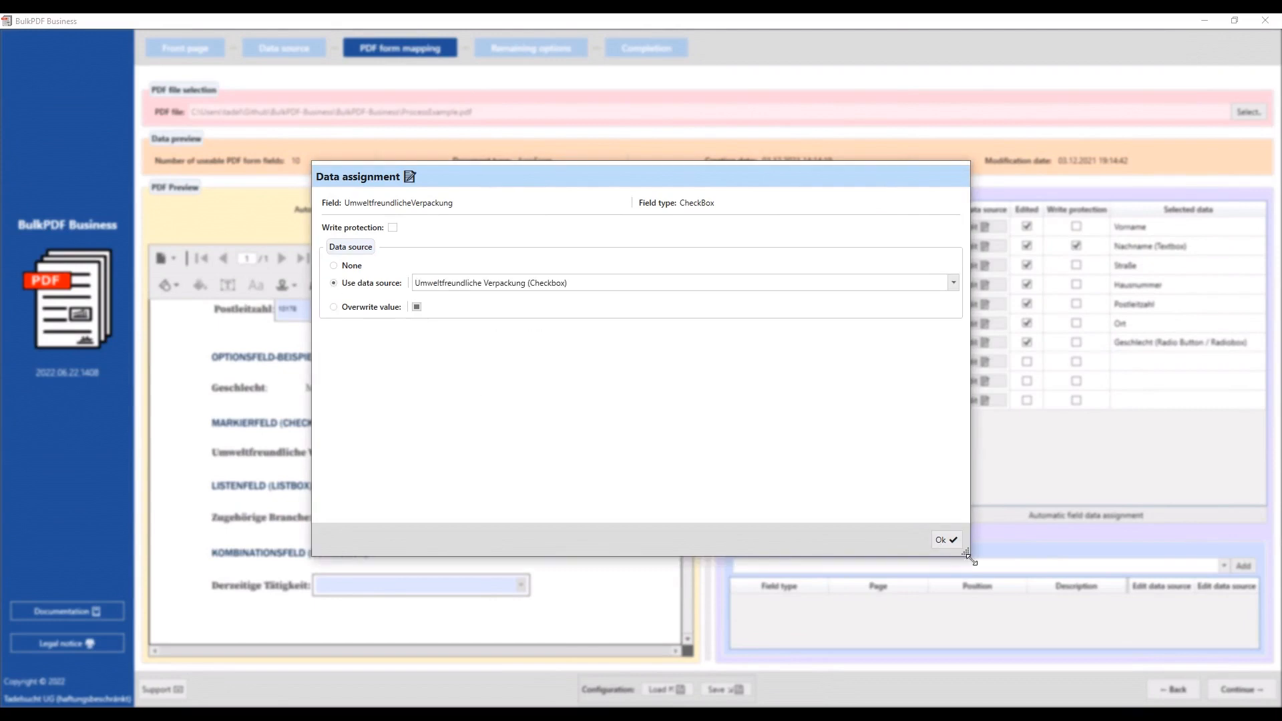
left_click(942, 540)
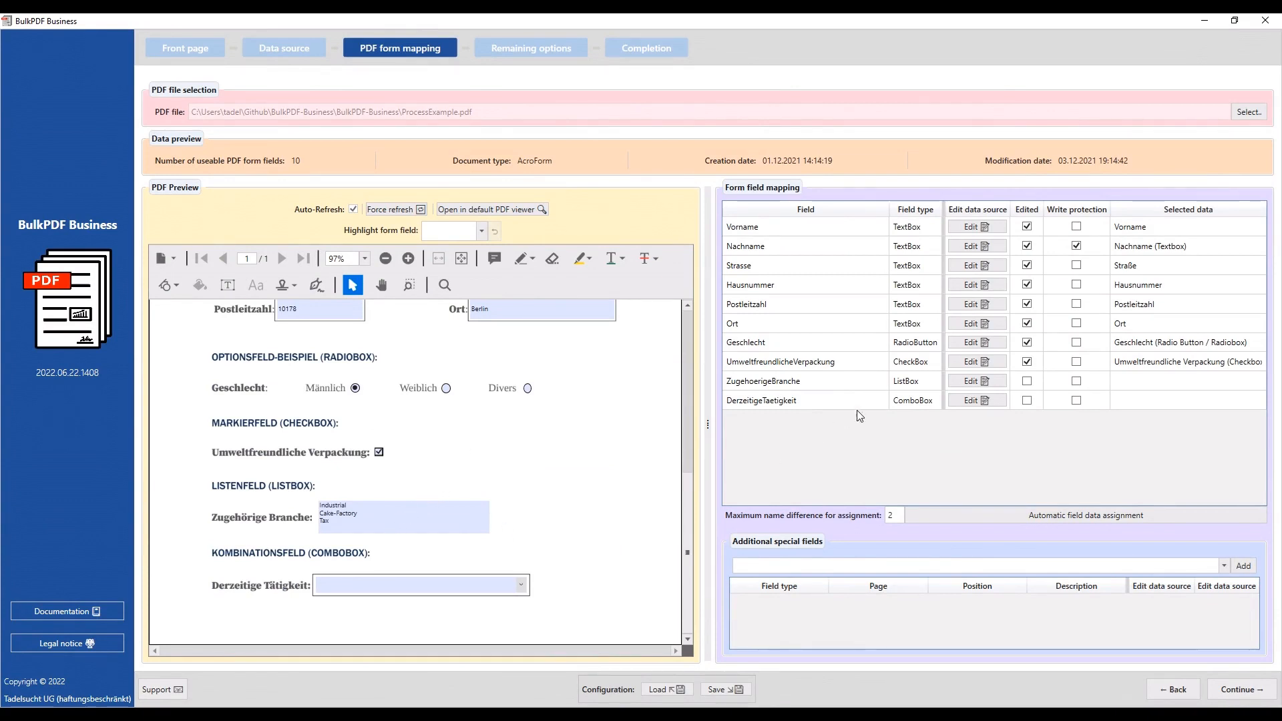
Give the ZugehoerigeBranche list box field the form field value IT as a constant.
left_click(975, 386)
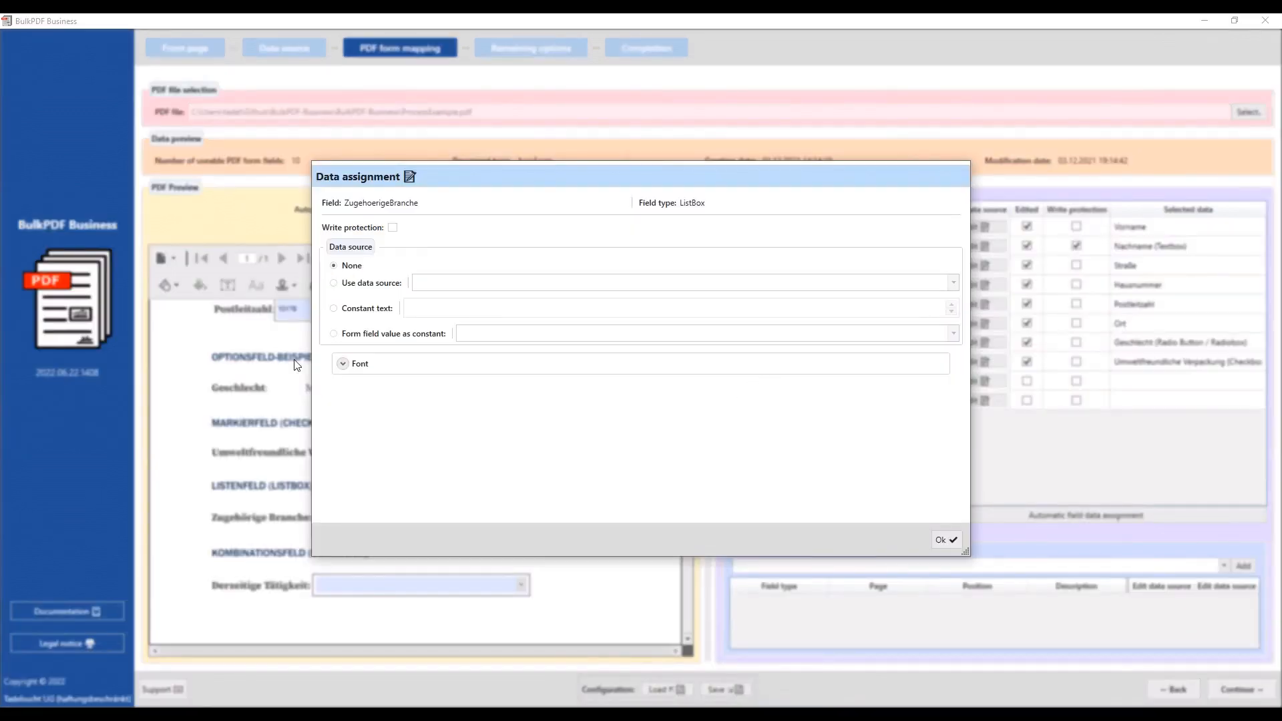
left_click(333, 333)
left_click(952, 333)
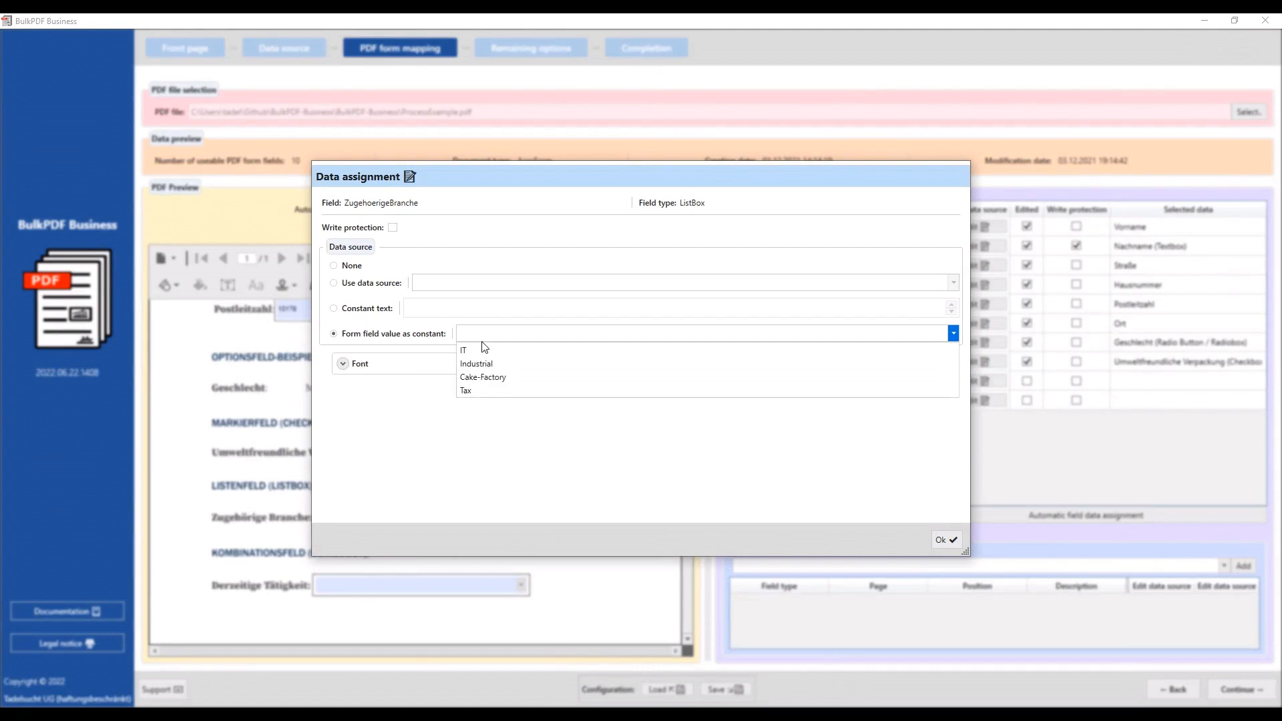
left_click(480, 348)
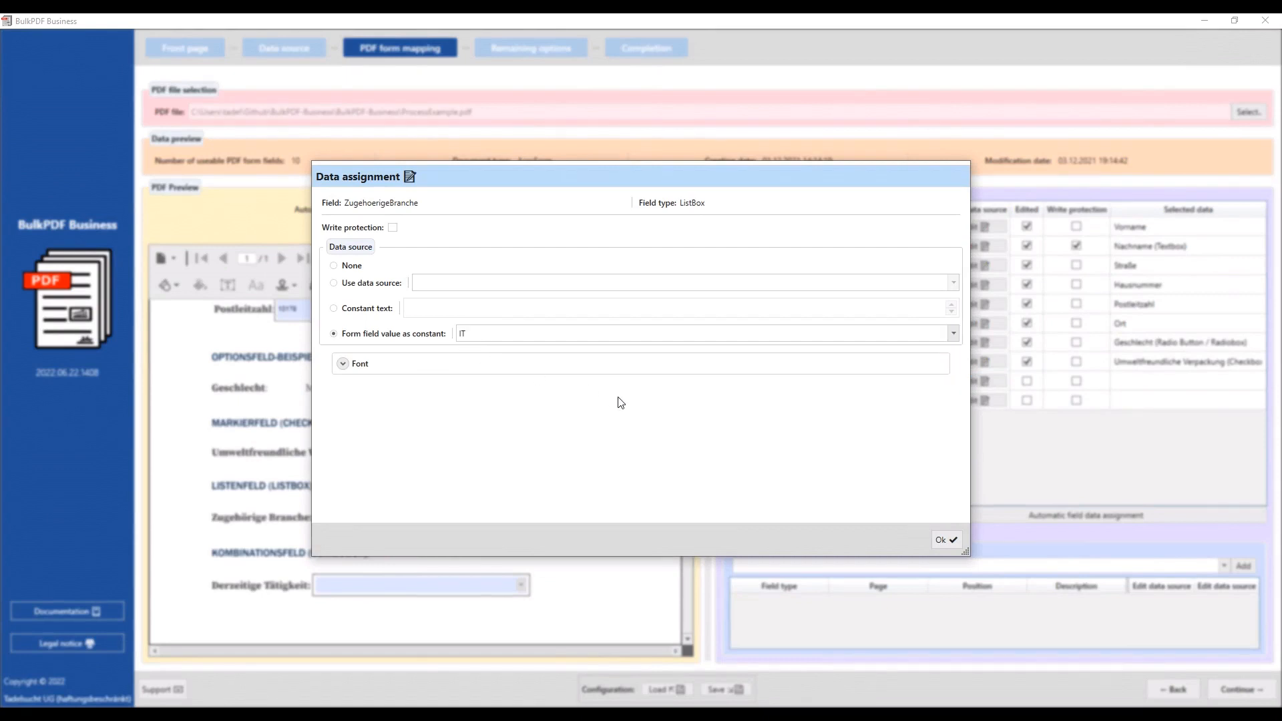
left_click(944, 538)
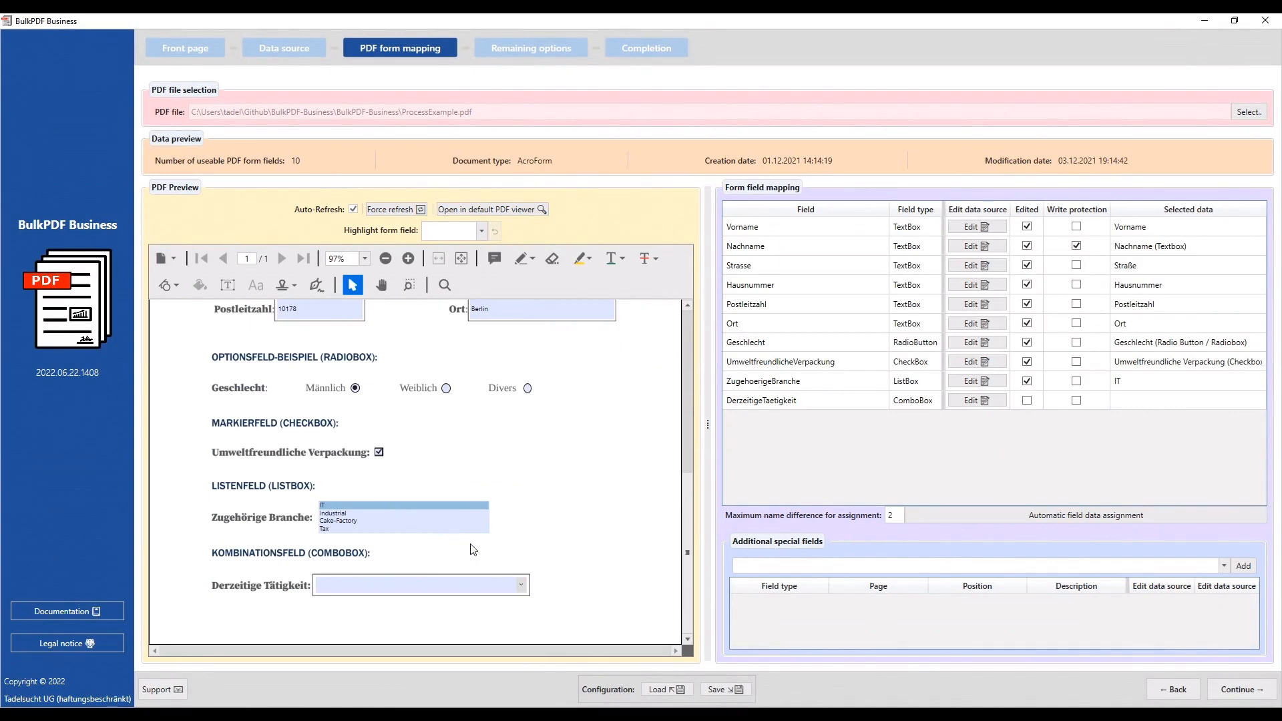
View the Derzeitige Tätigkeit options in the PDF preview and assign the Derzeitige Tätigkeit (Combobox) column to the DerzeitigeTaetigkeit field.
left_click(521, 585)
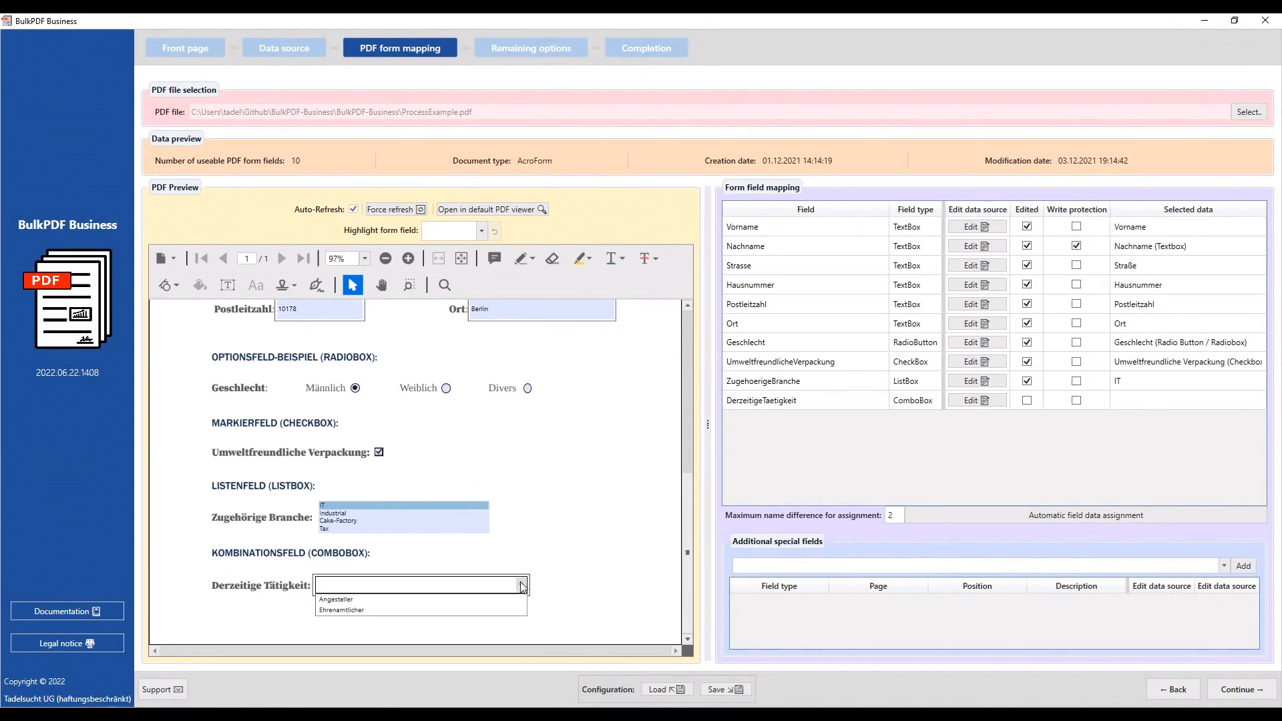
left_click(552, 562)
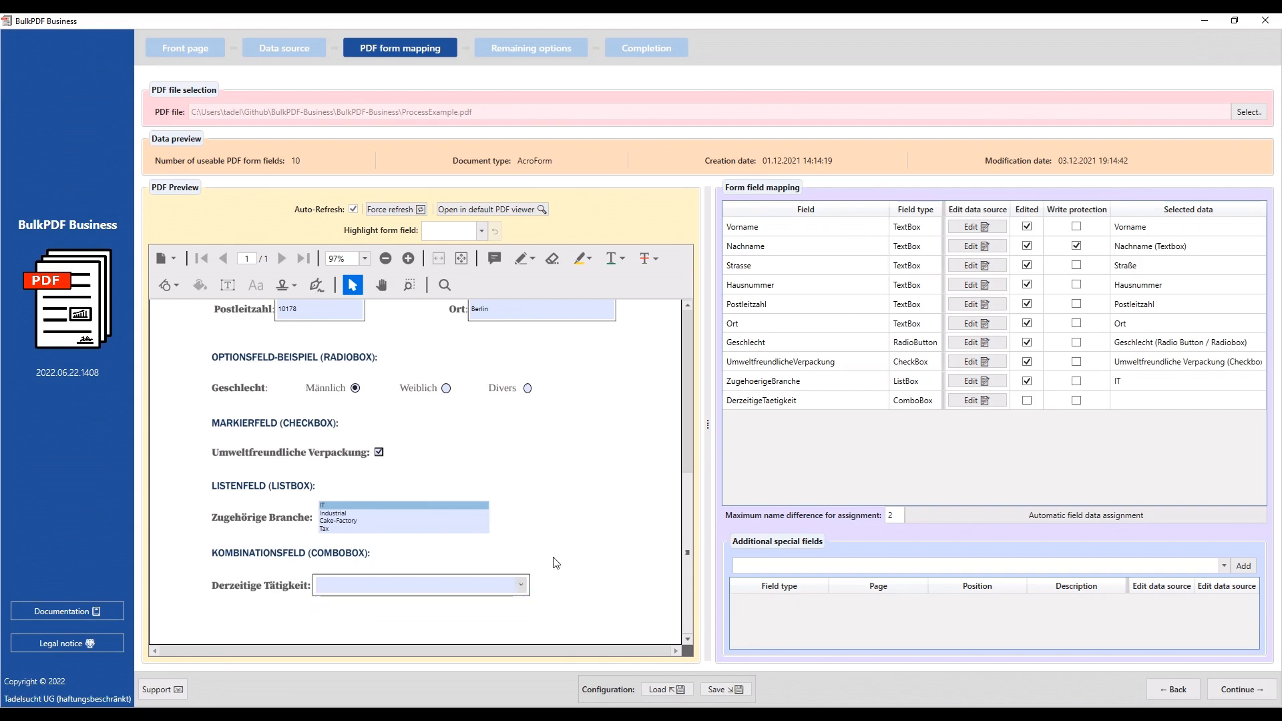
left_click(976, 403)
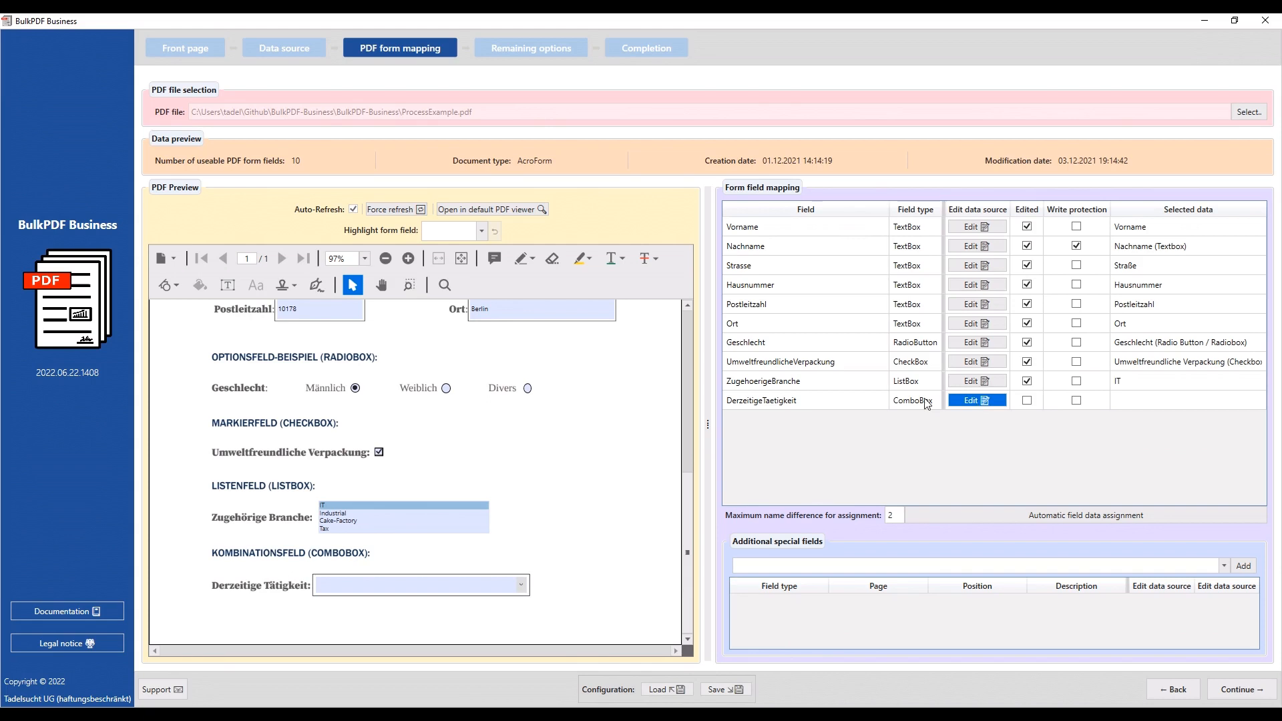
left_click(333, 284)
left_click(478, 287)
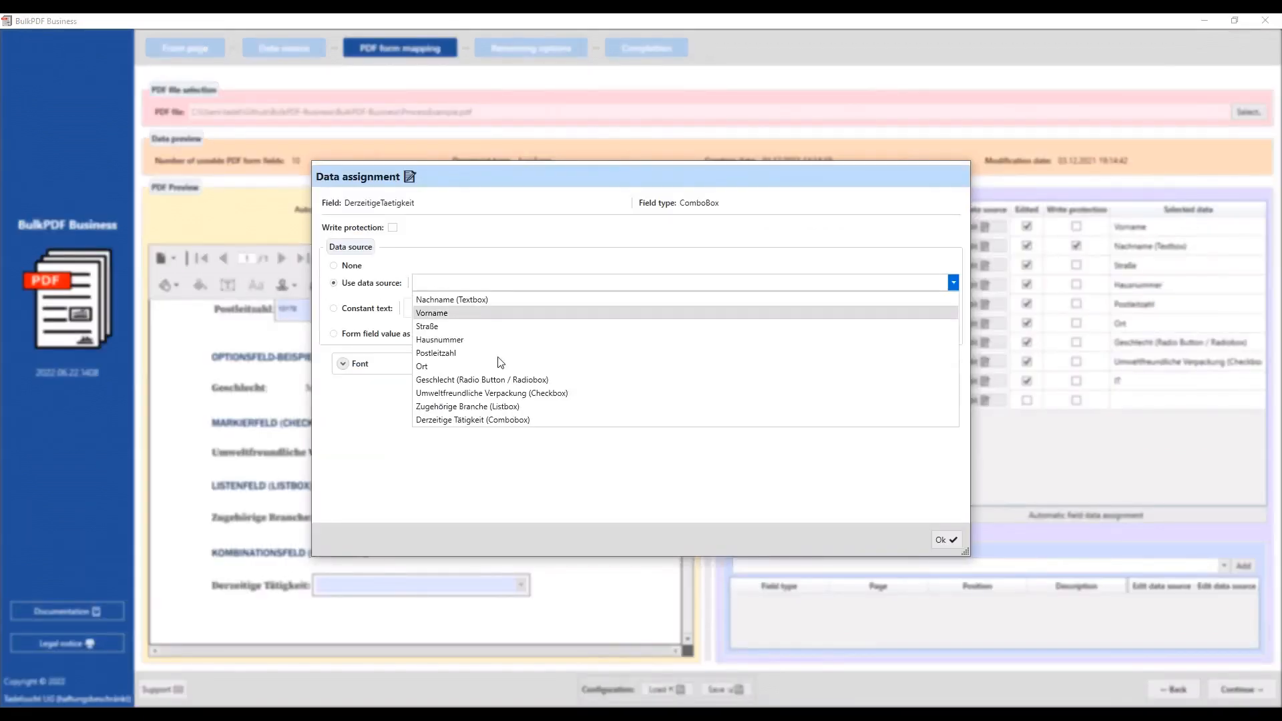
left_click(508, 419)
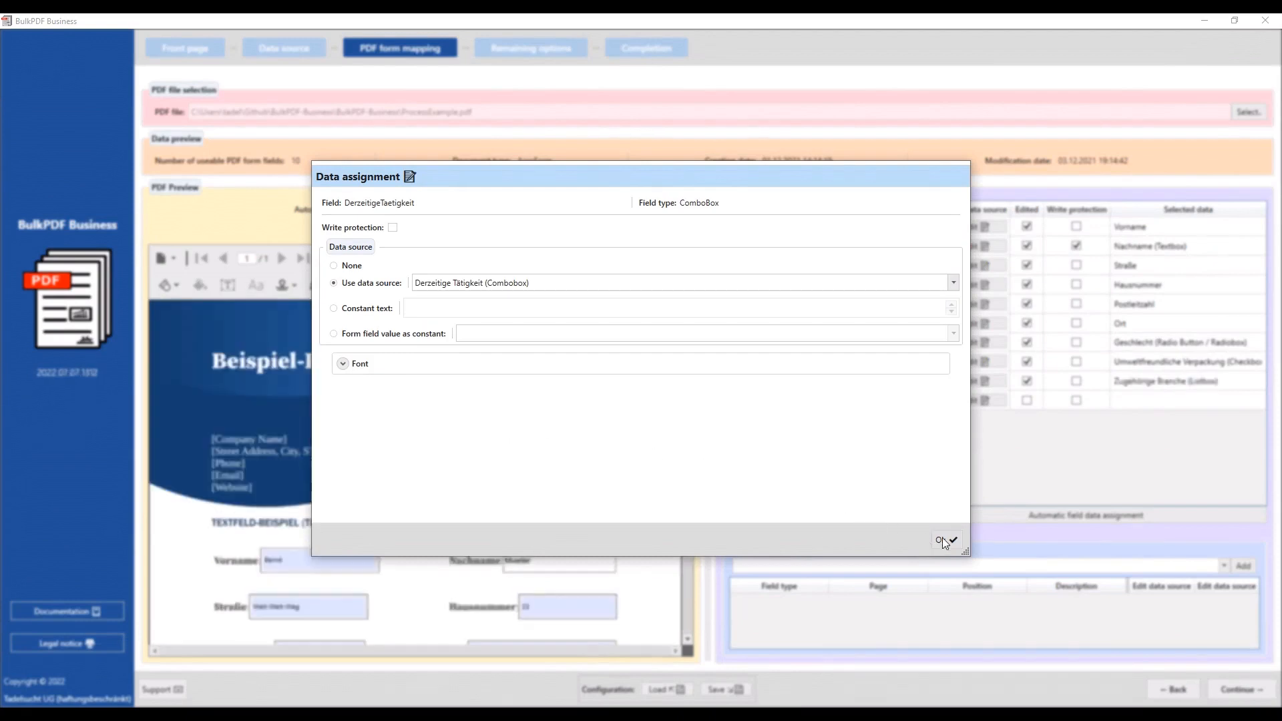
left_click(943, 539)
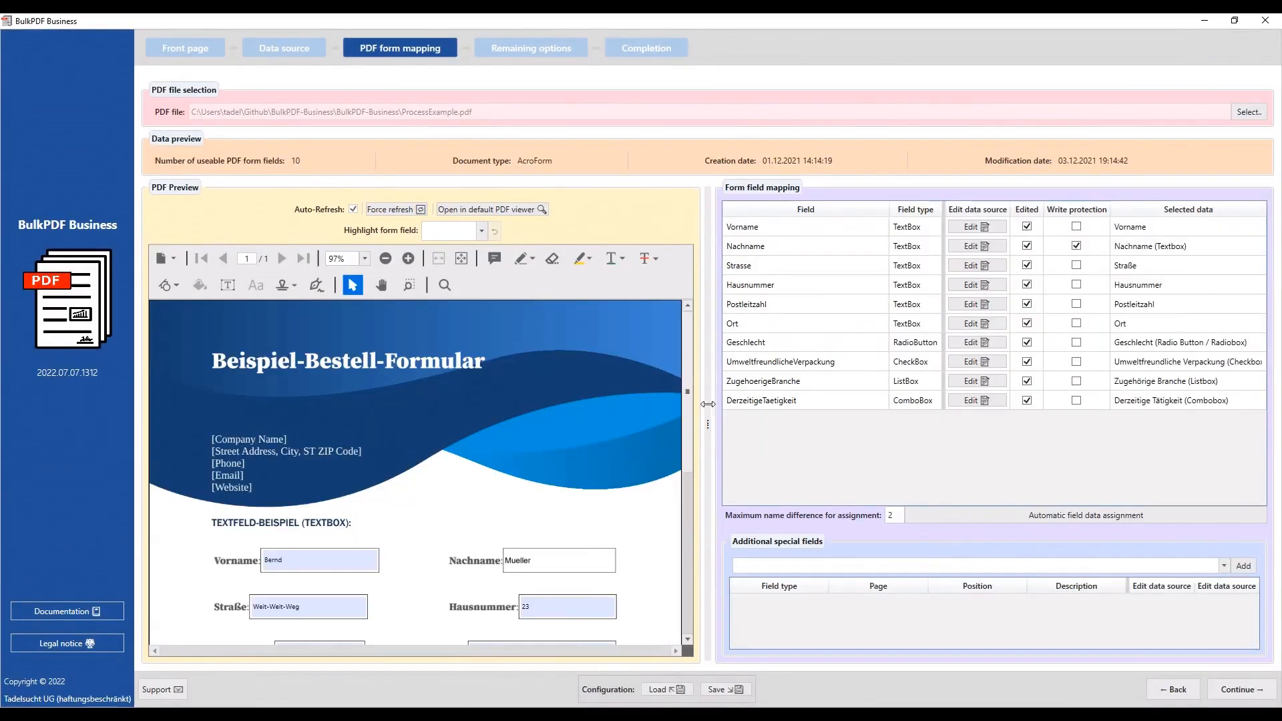
left_click_drag(685, 385, 665, 571)
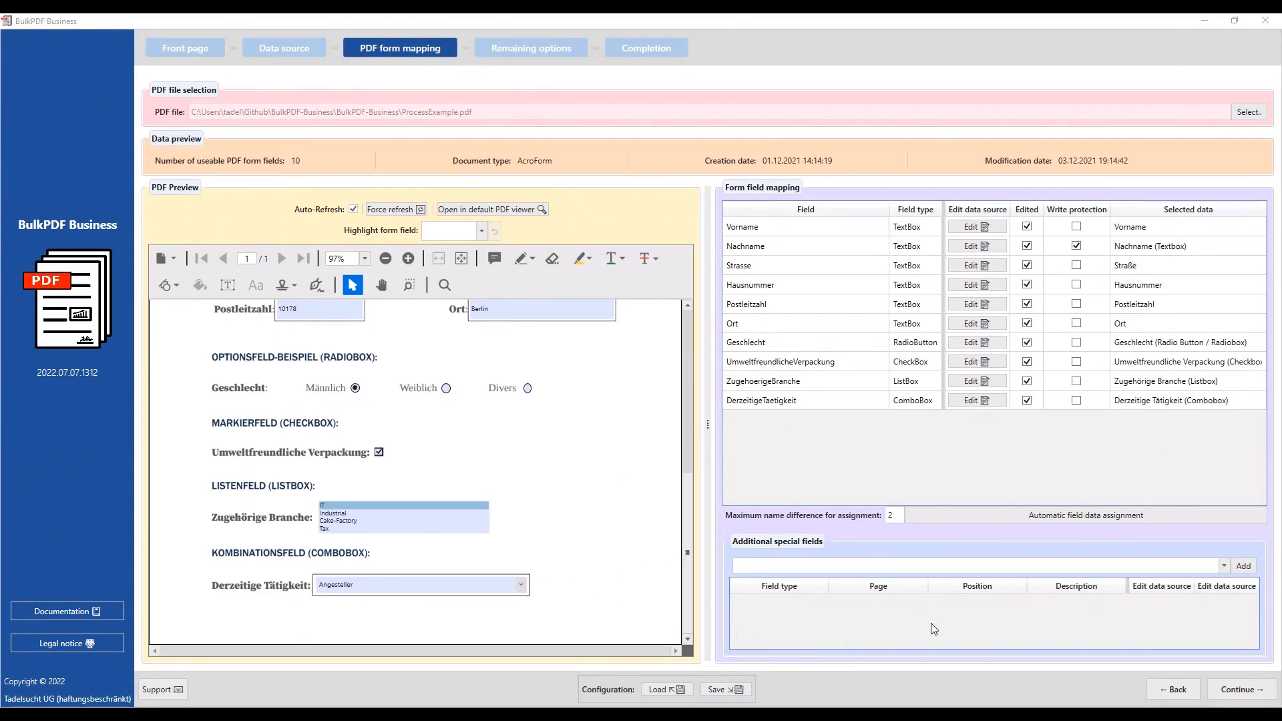
Browse the additional special field types and add a QR-Code field to the form.
left_click(892, 567)
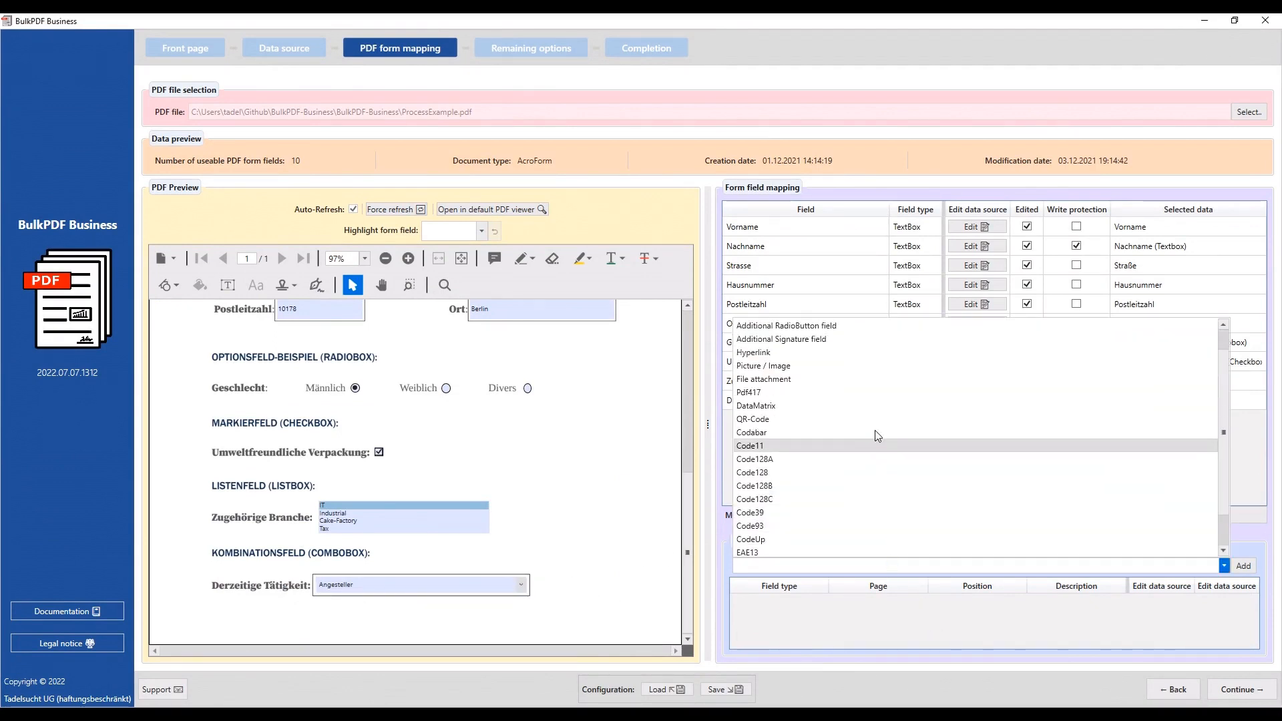
left_click_drag(1225, 363, 1231, 427)
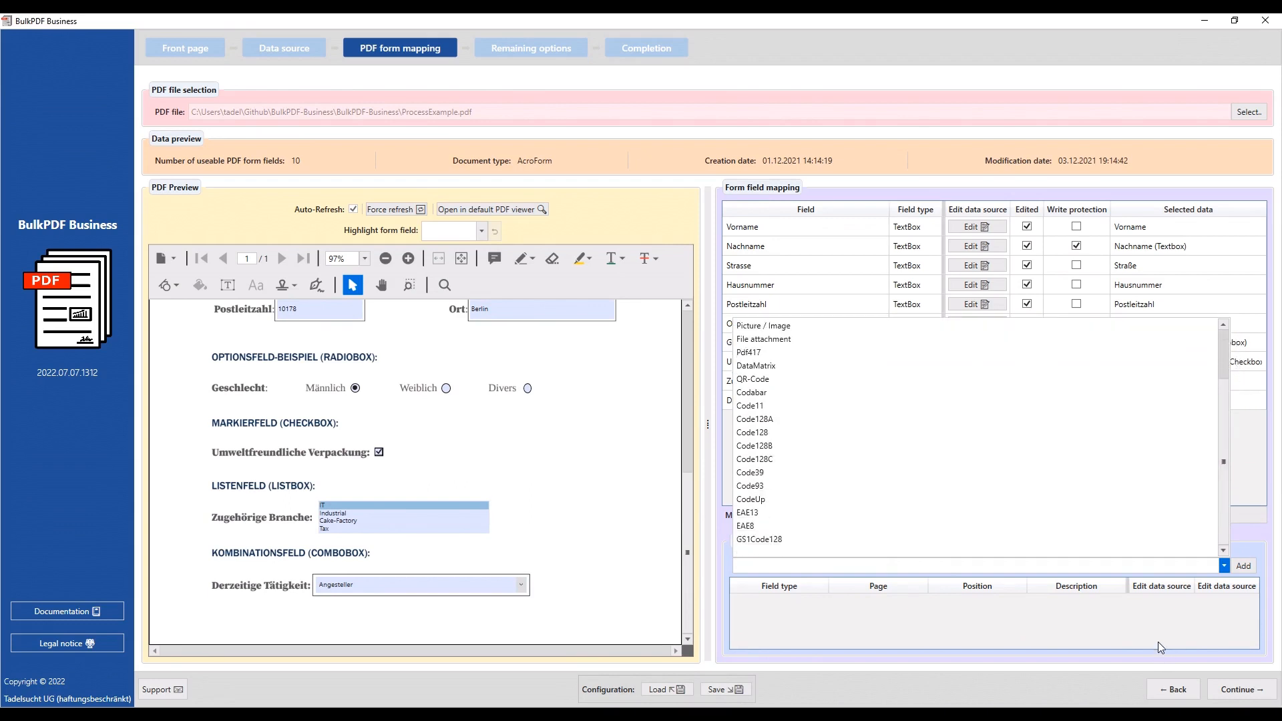
scroll(819, 432, "up", 2)
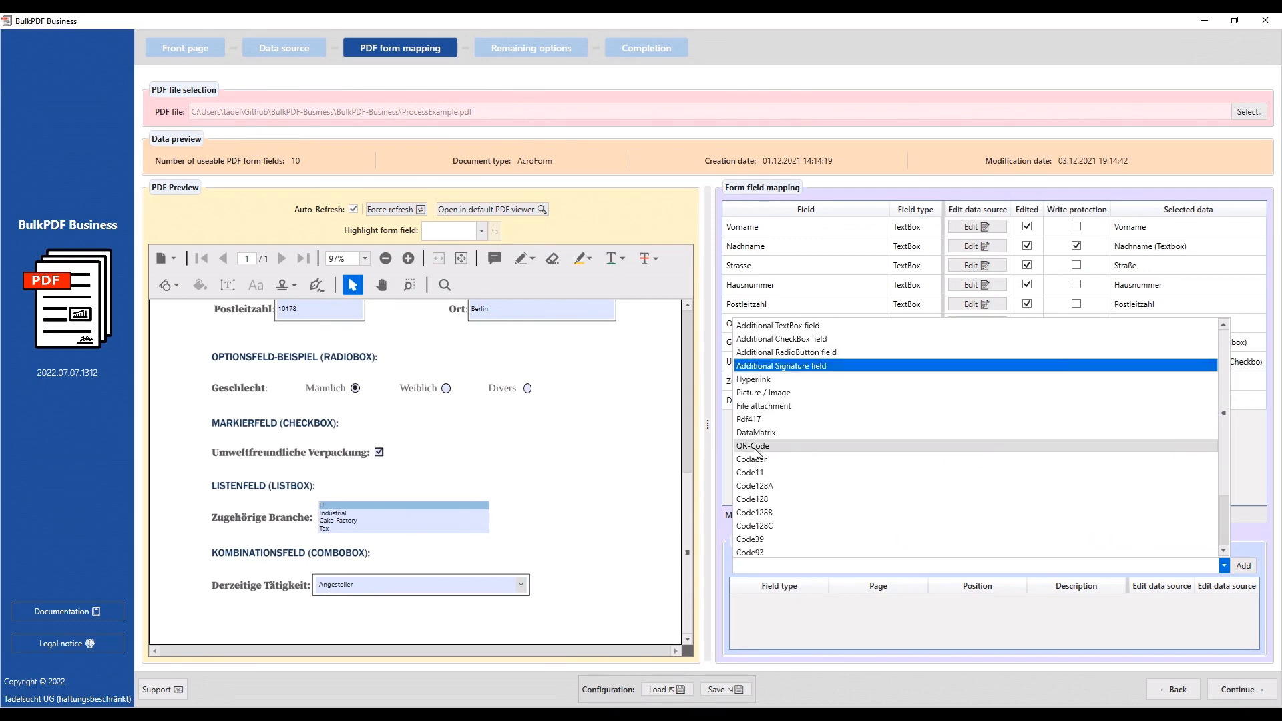
left_click(821, 443)
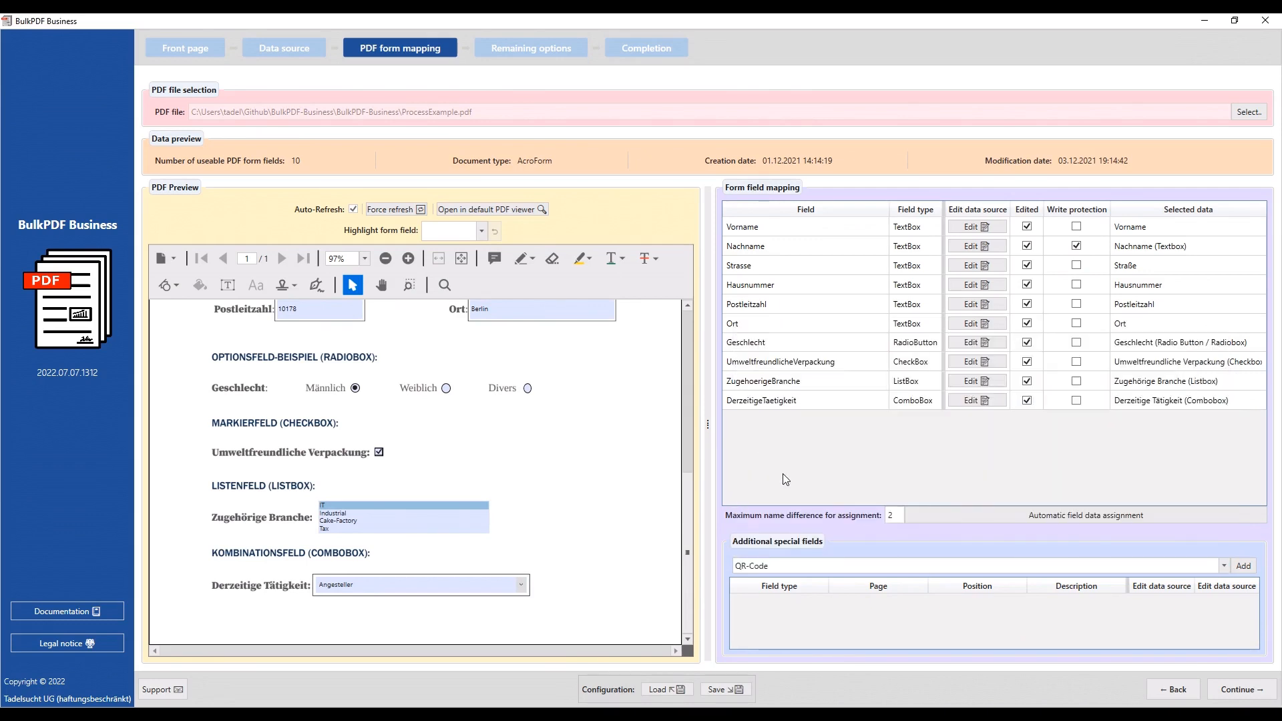
left_click(1243, 568)
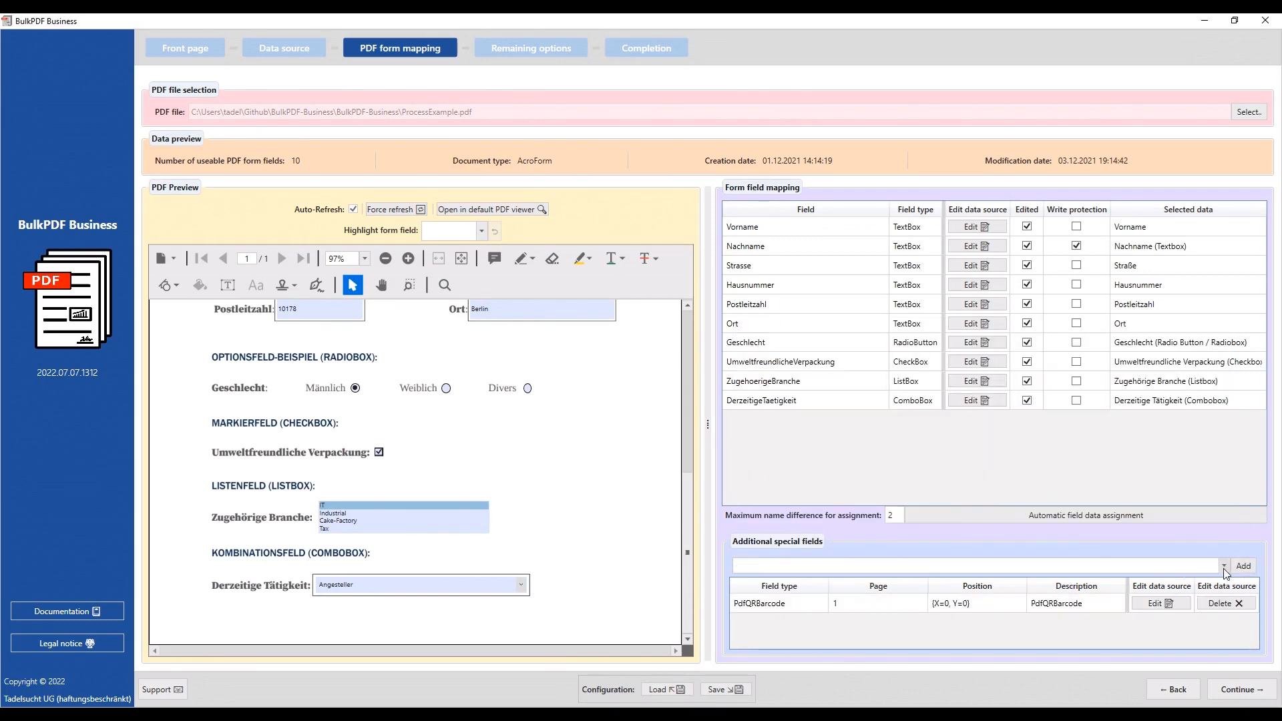
Edit the new QR code field in an enlarged dialog and set its pixel width and height to 100.
left_click(1154, 604)
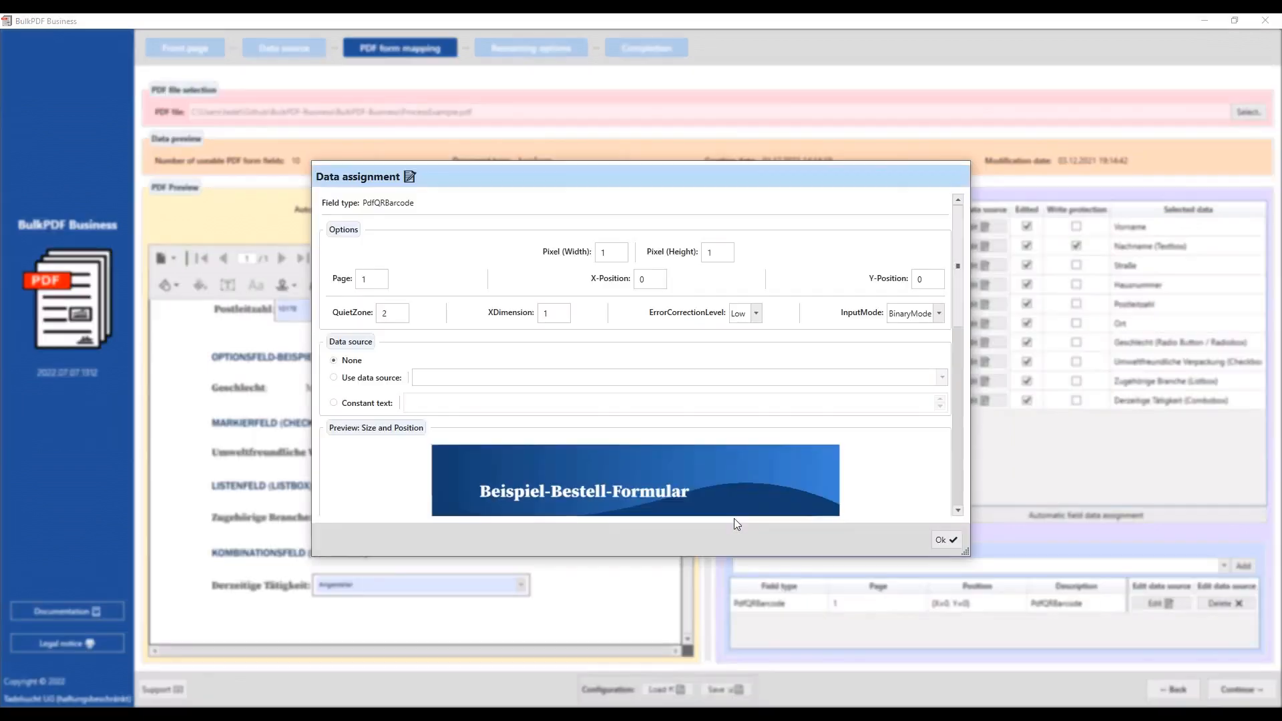
left_click_drag(967, 553, 1110, 654)
left_click_drag(313, 163, 160, 60)
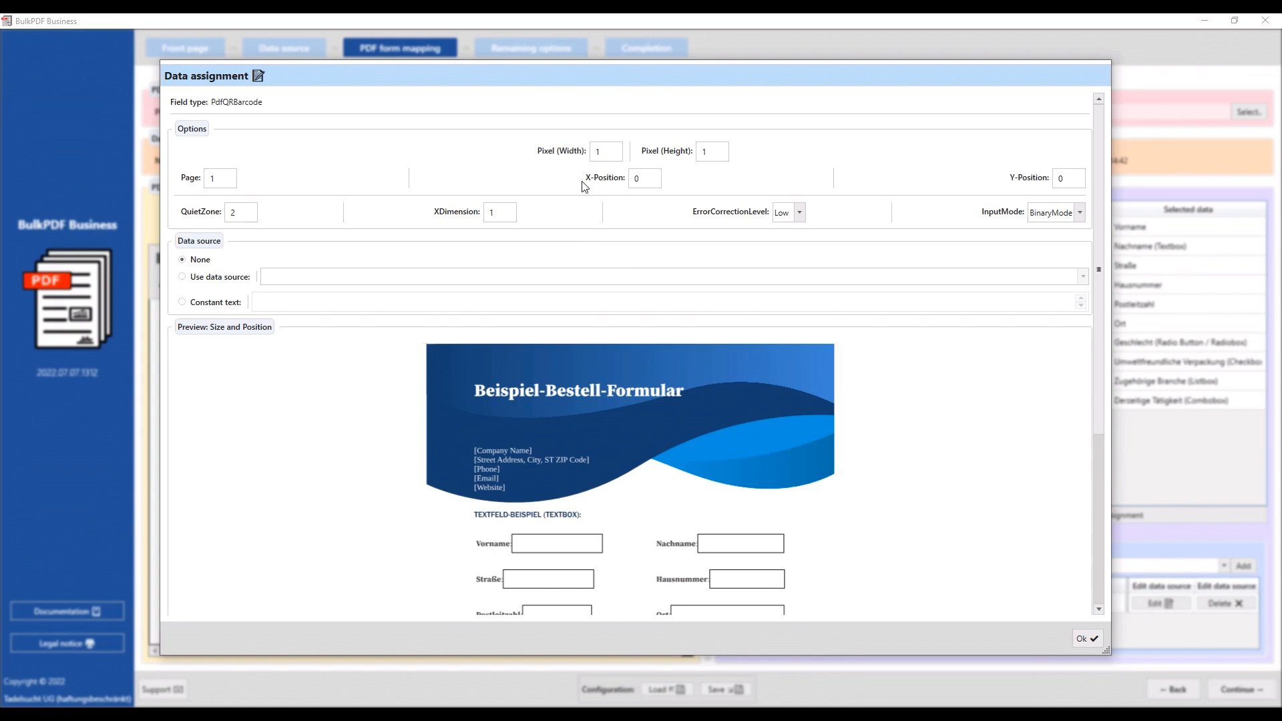
left_click(608, 152)
type("0000")
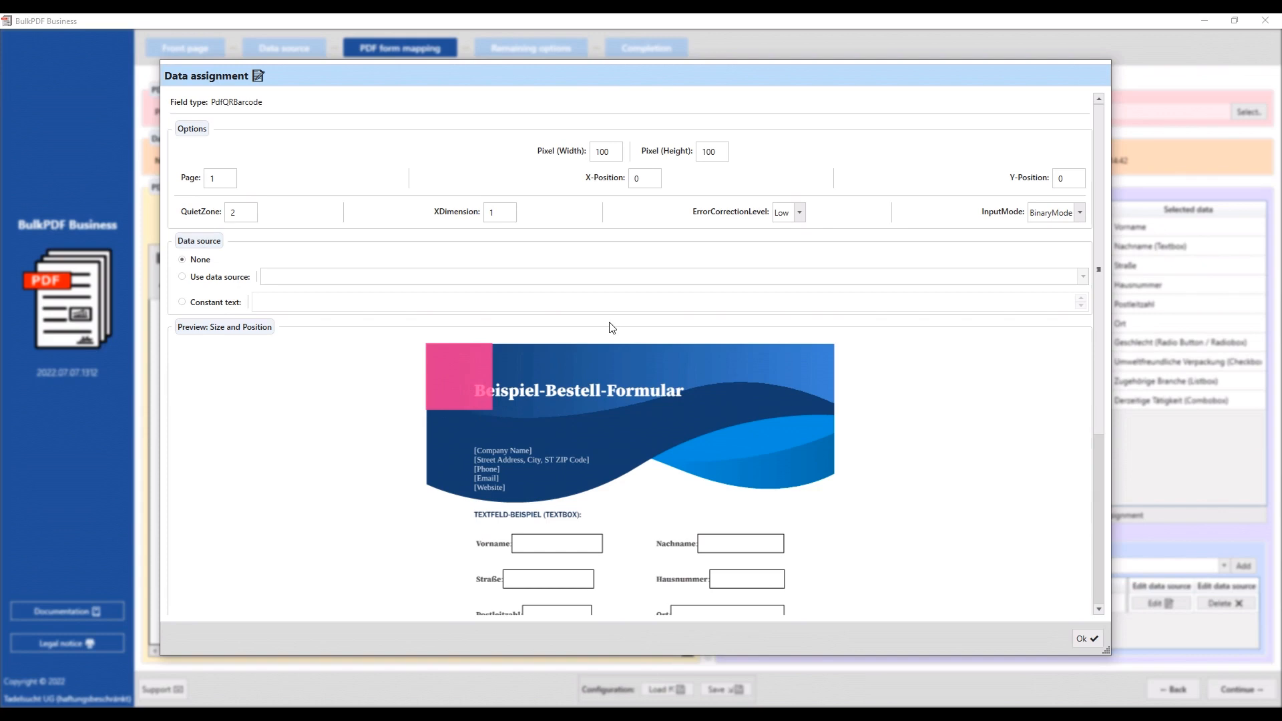
Position the QR code at X 400 and Y 550 and check its placement in the size and position preview.
double_click(651, 183)
type("400")
double_click(1072, 186)
type("550")
left_click_drag(1098, 265, 1098, 442)
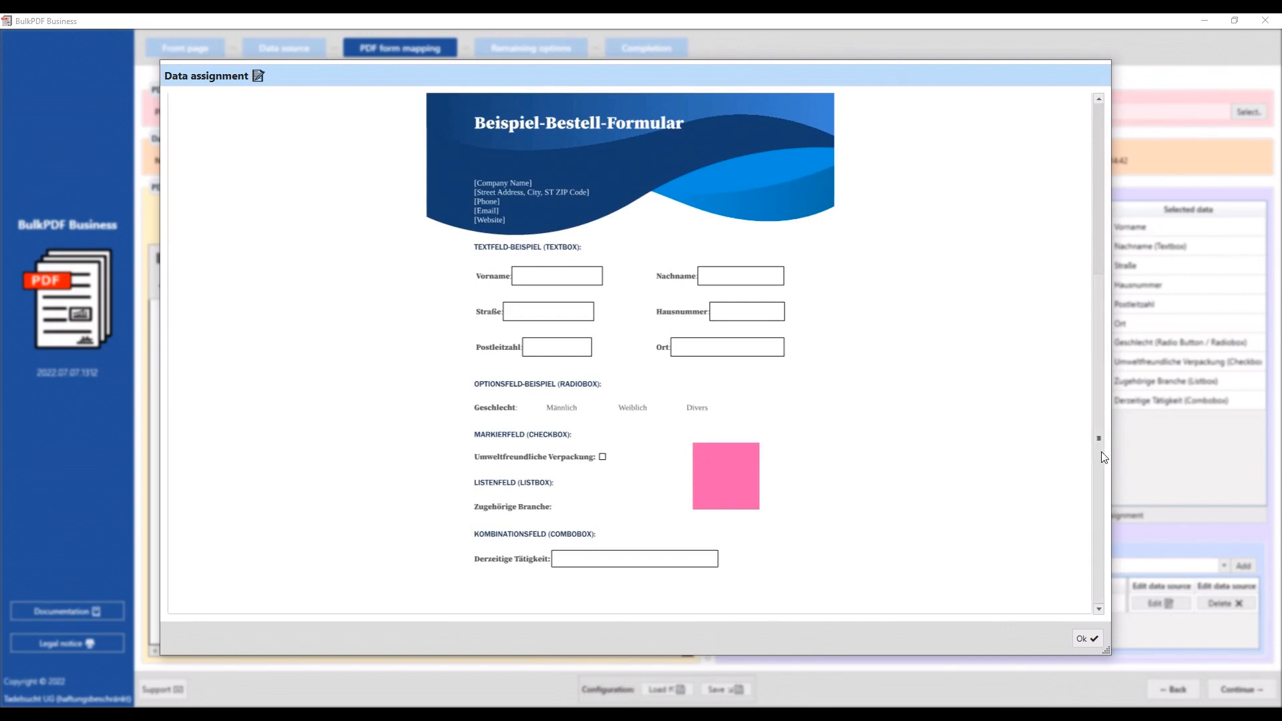
scroll(1103, 458, "up", 10)
left_click(182, 302)
type("https://BulkPDF.DE/")
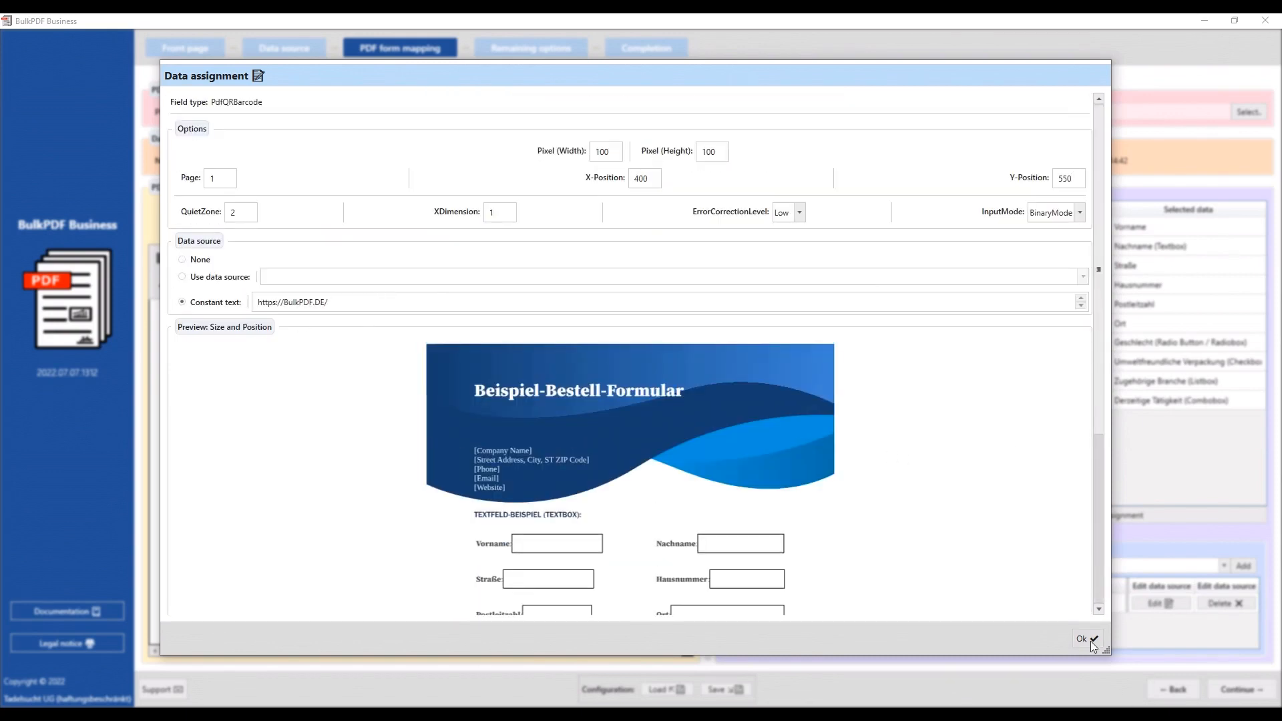
left_click(1088, 639)
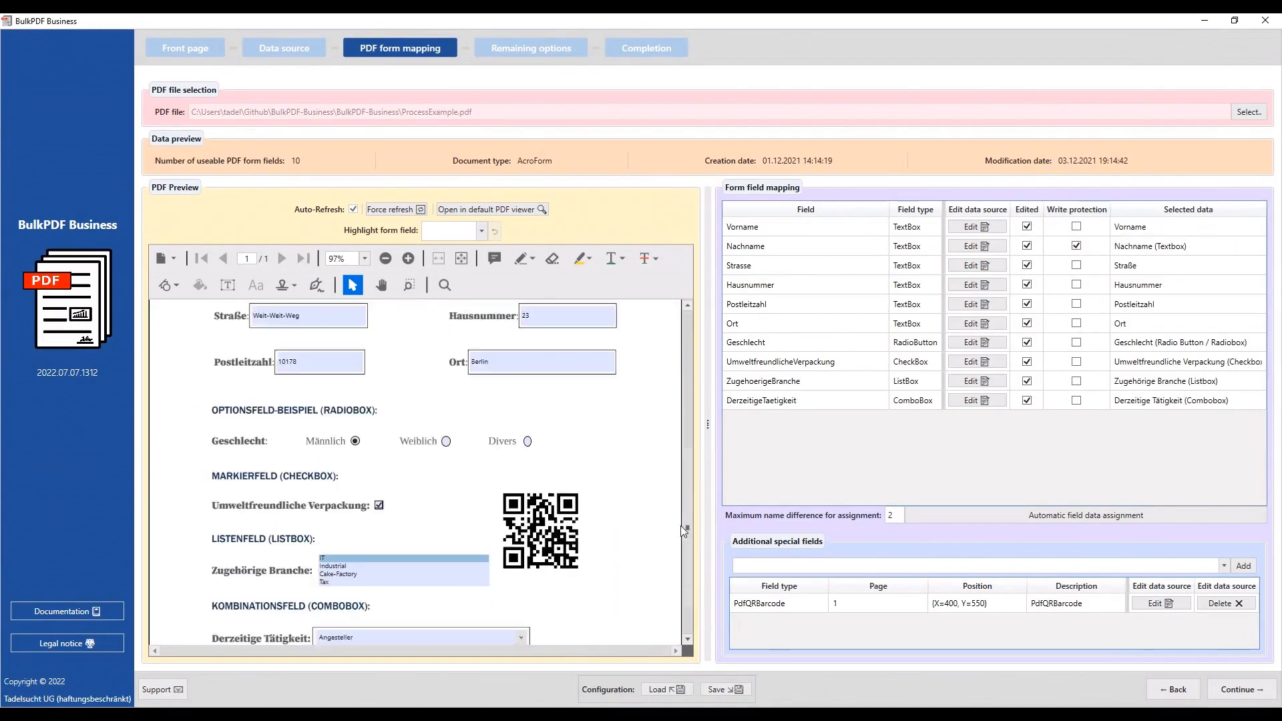
left_click_drag(685, 531, 683, 554)
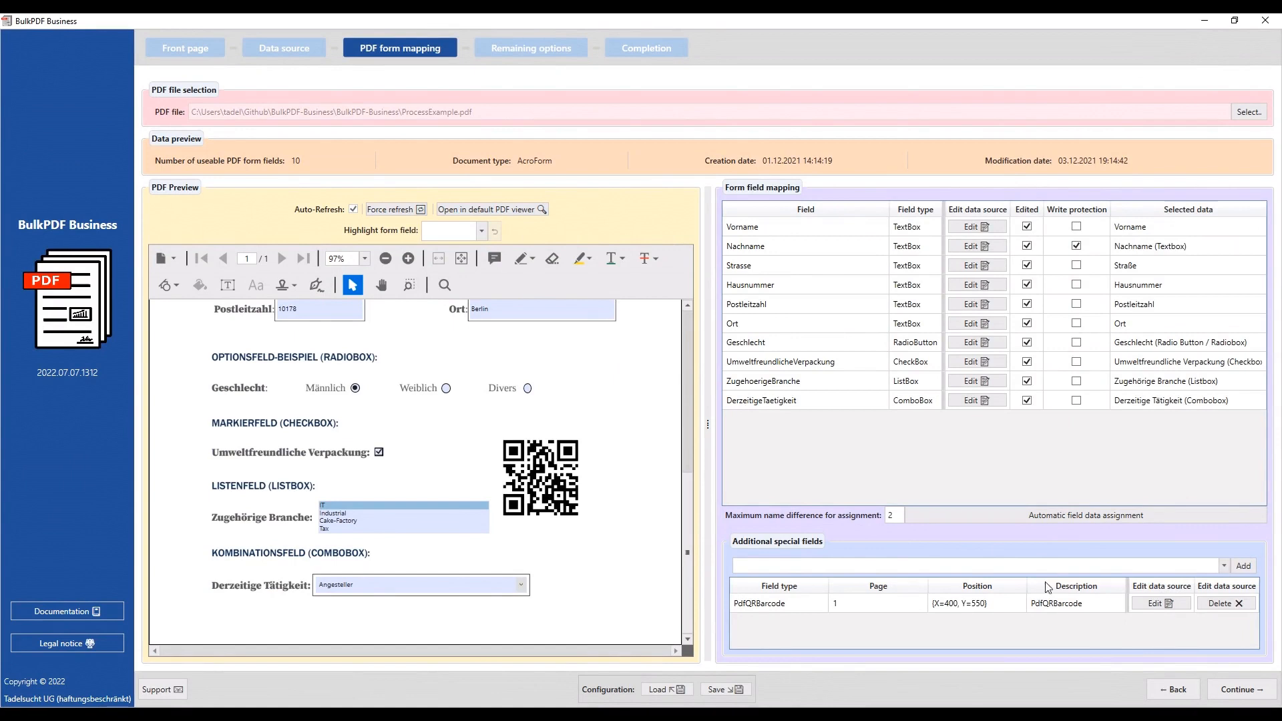
Continue to the remaining options and add the Nachname (Textbox) and Vorname columns to the filename format, with Vorname in front.
left_click(1228, 690)
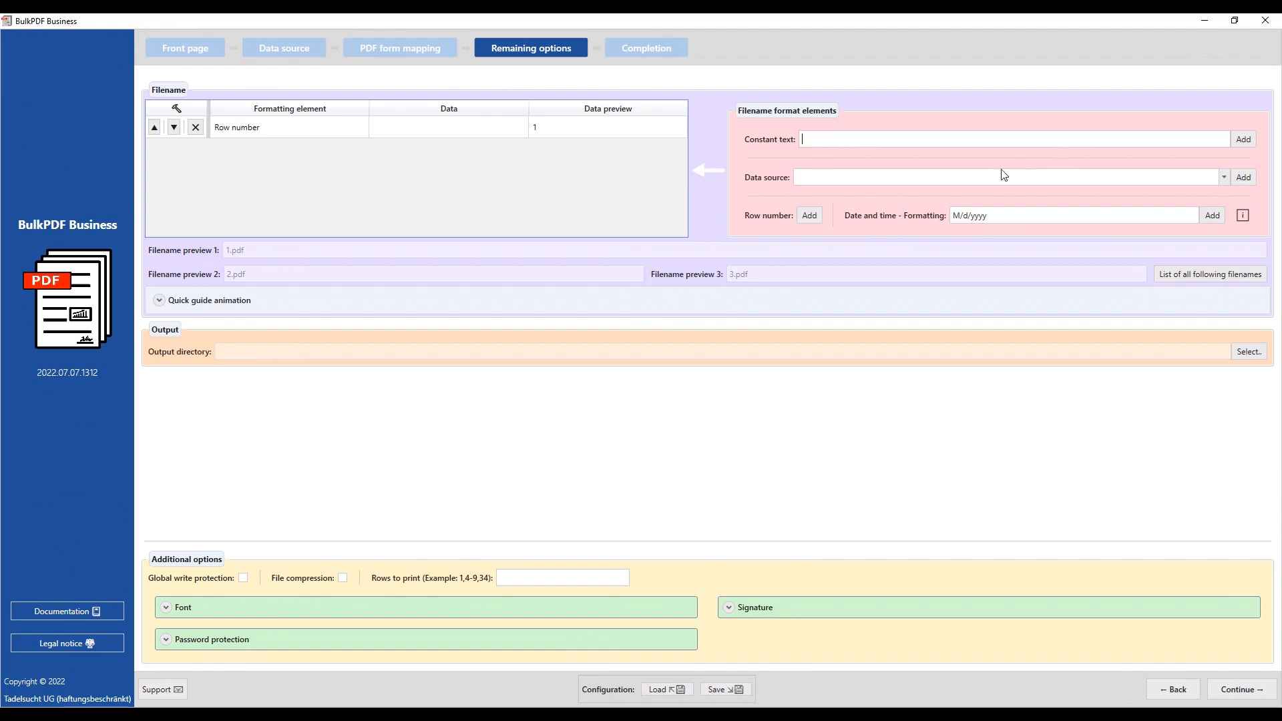
left_click(798, 179)
left_click(800, 182)
left_click(977, 181)
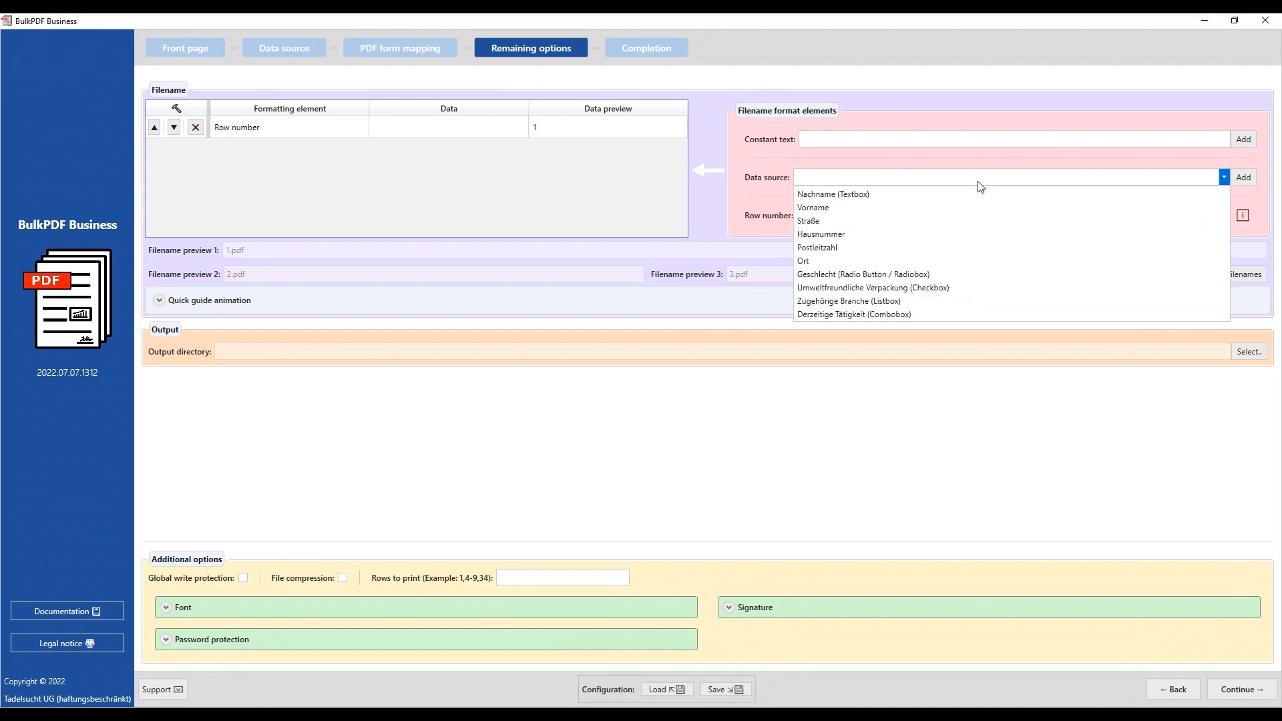
left_click(871, 194)
left_click(1241, 179)
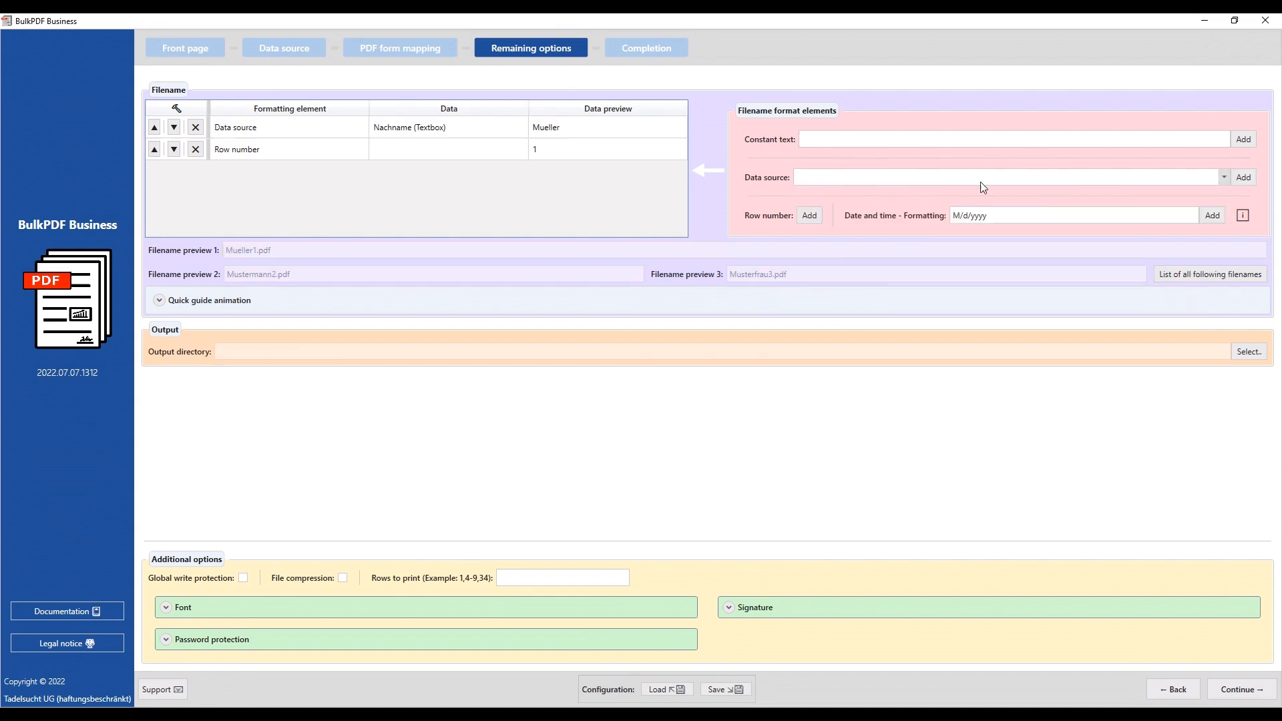
left_click(977, 181)
left_click(875, 209)
left_click(1240, 177)
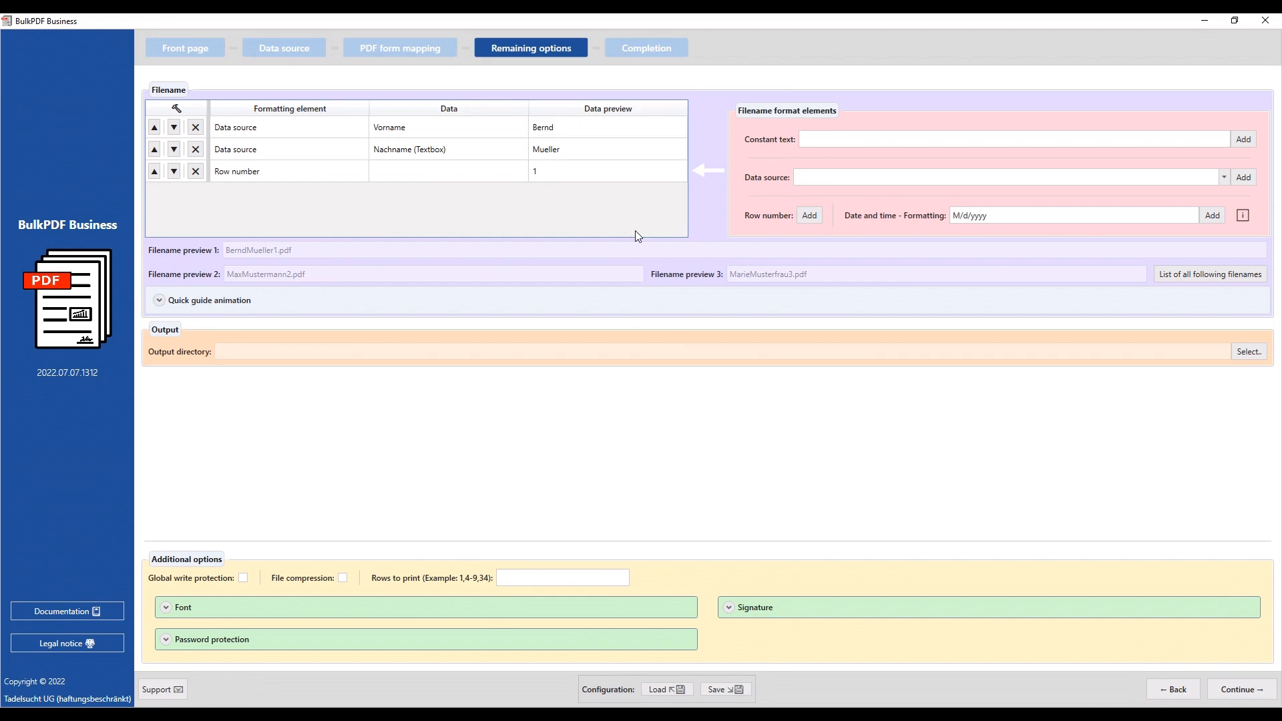
Remove the row number from the filename and place a constant underscore between Vorname and Nachname.
left_click(196, 170)
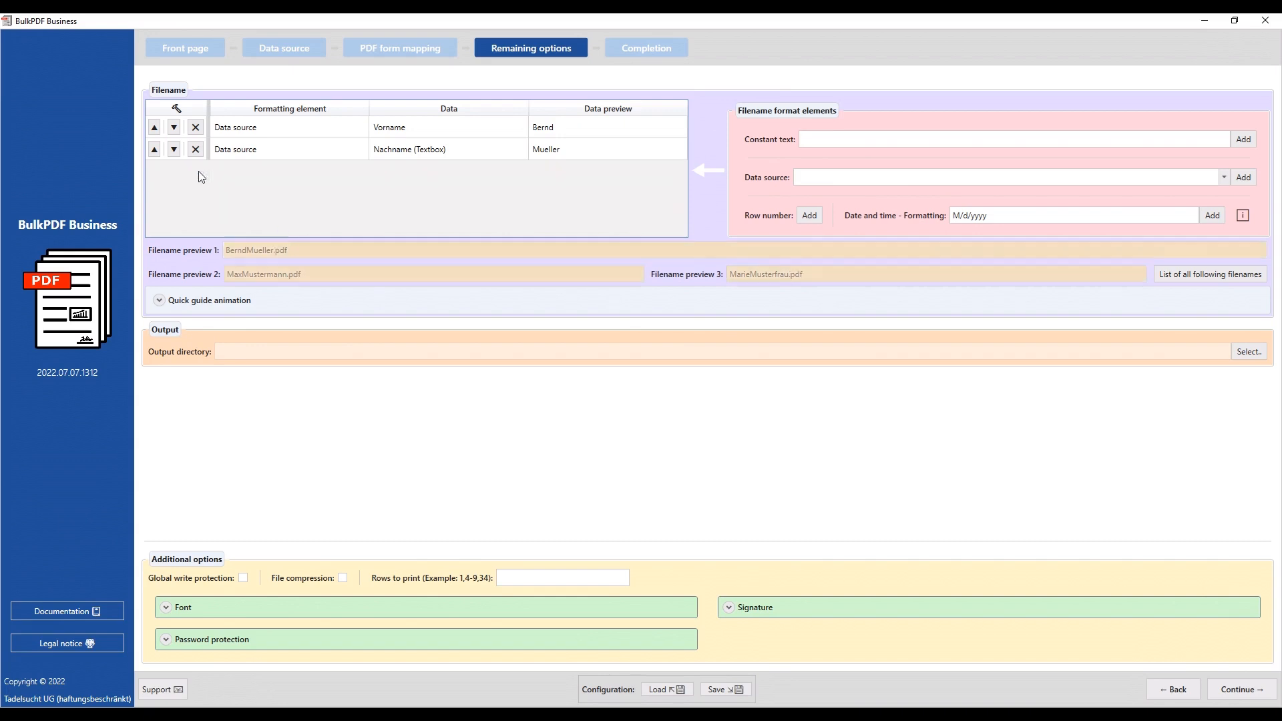
left_click(816, 137)
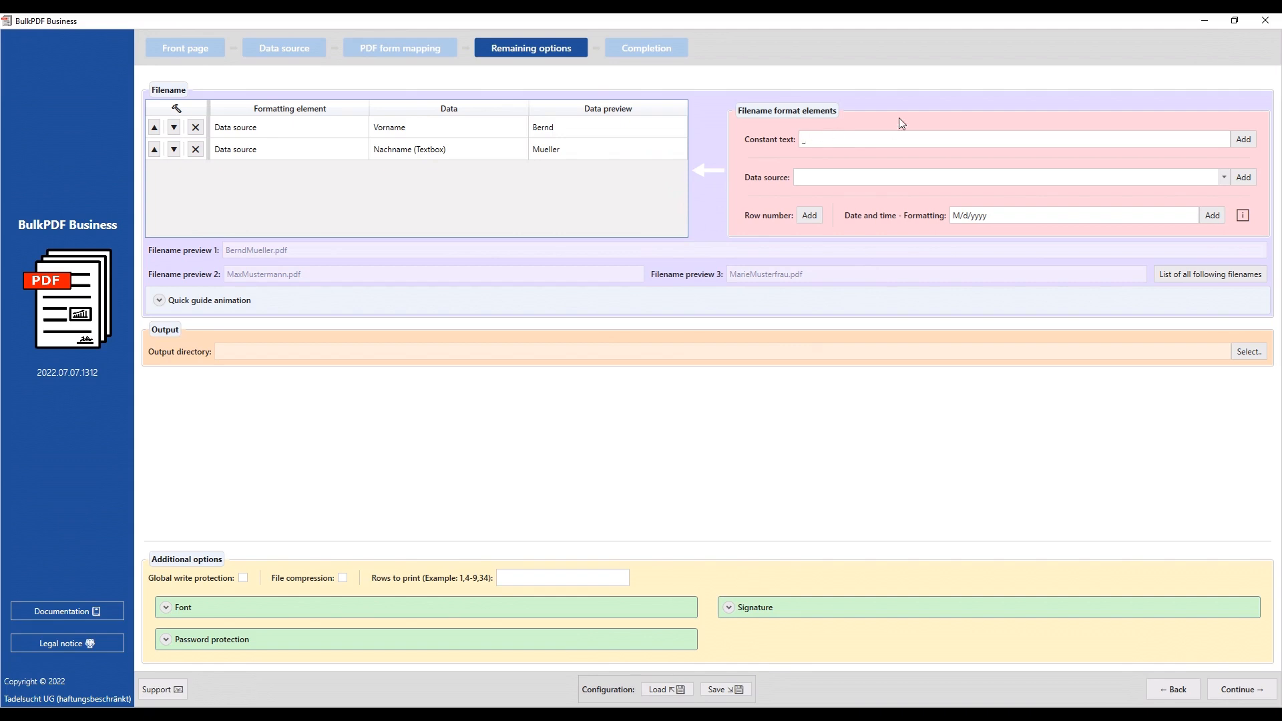
left_click(1249, 142)
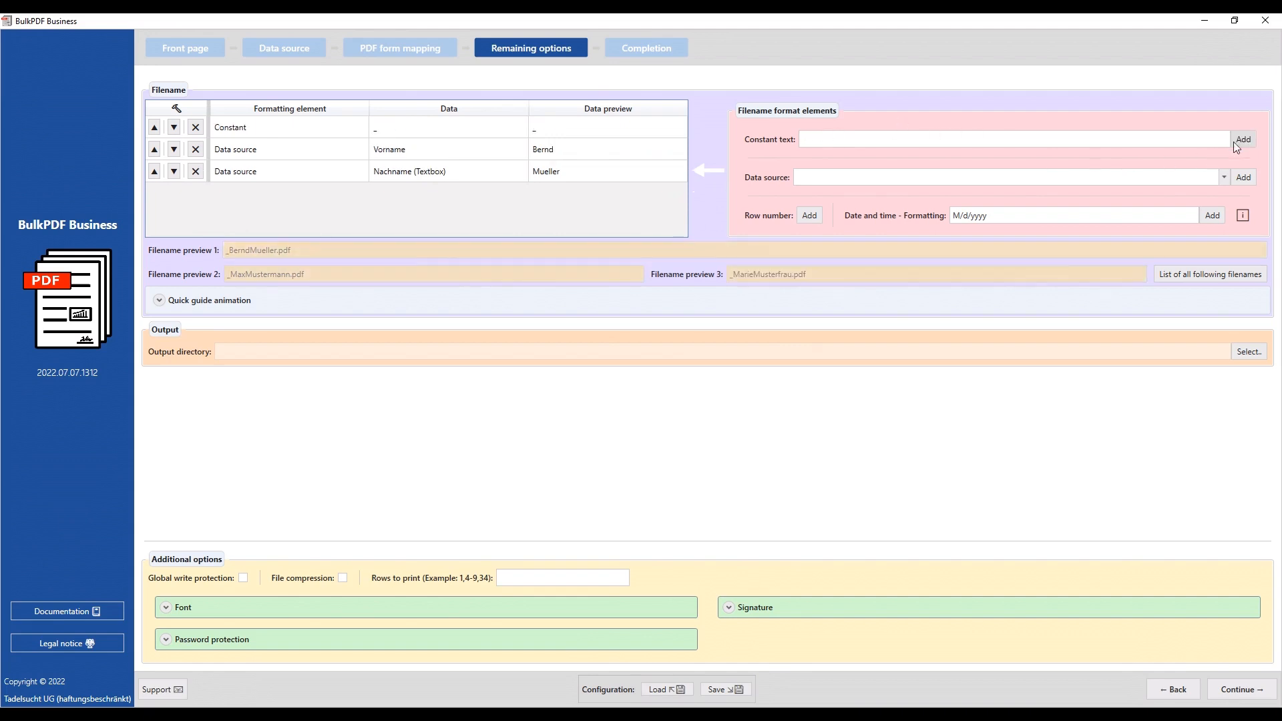
left_click(174, 128)
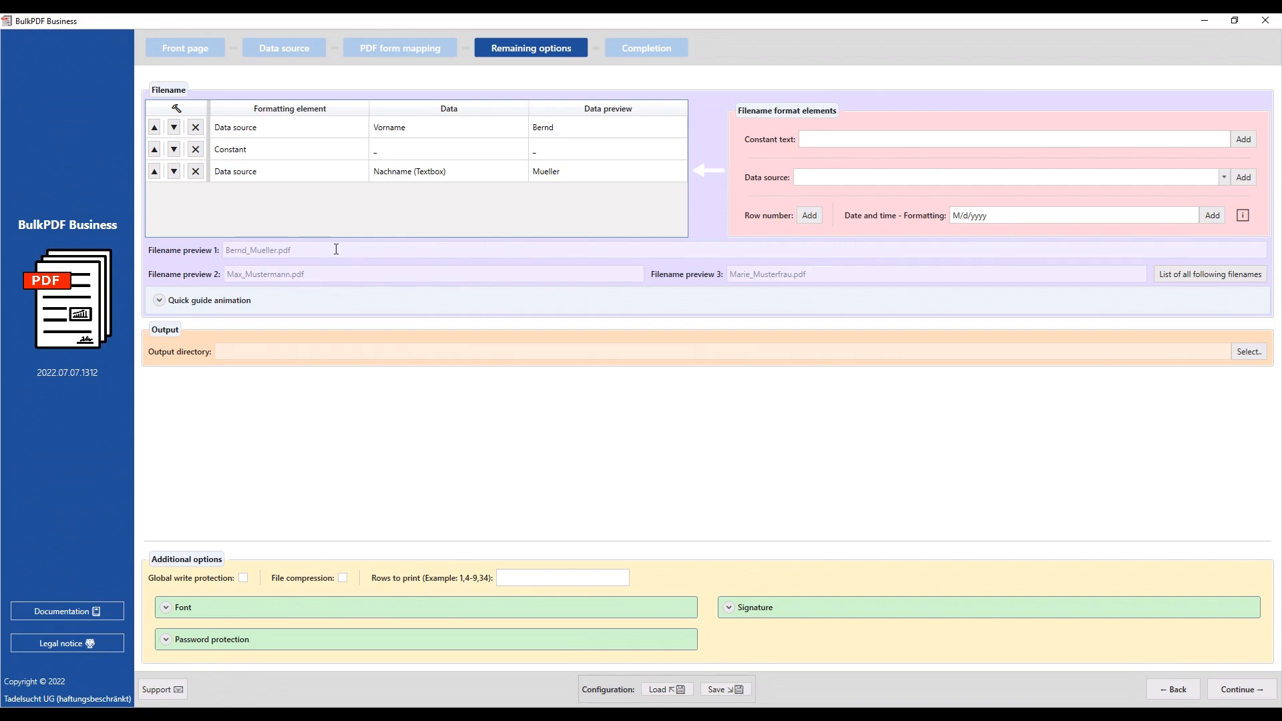
Add the date in M/d/yyyy format to the start of the filename, followed by a constant space.
left_click(1212, 219)
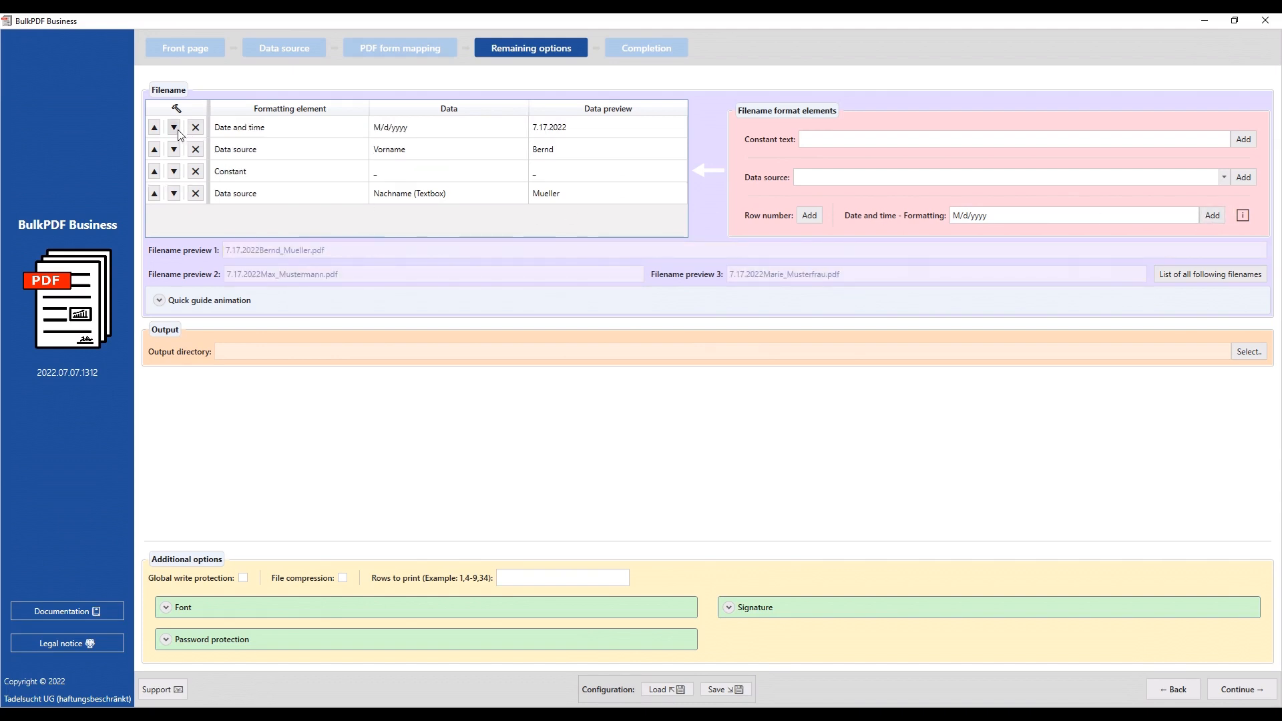
left_click(900, 142)
left_click(1243, 139)
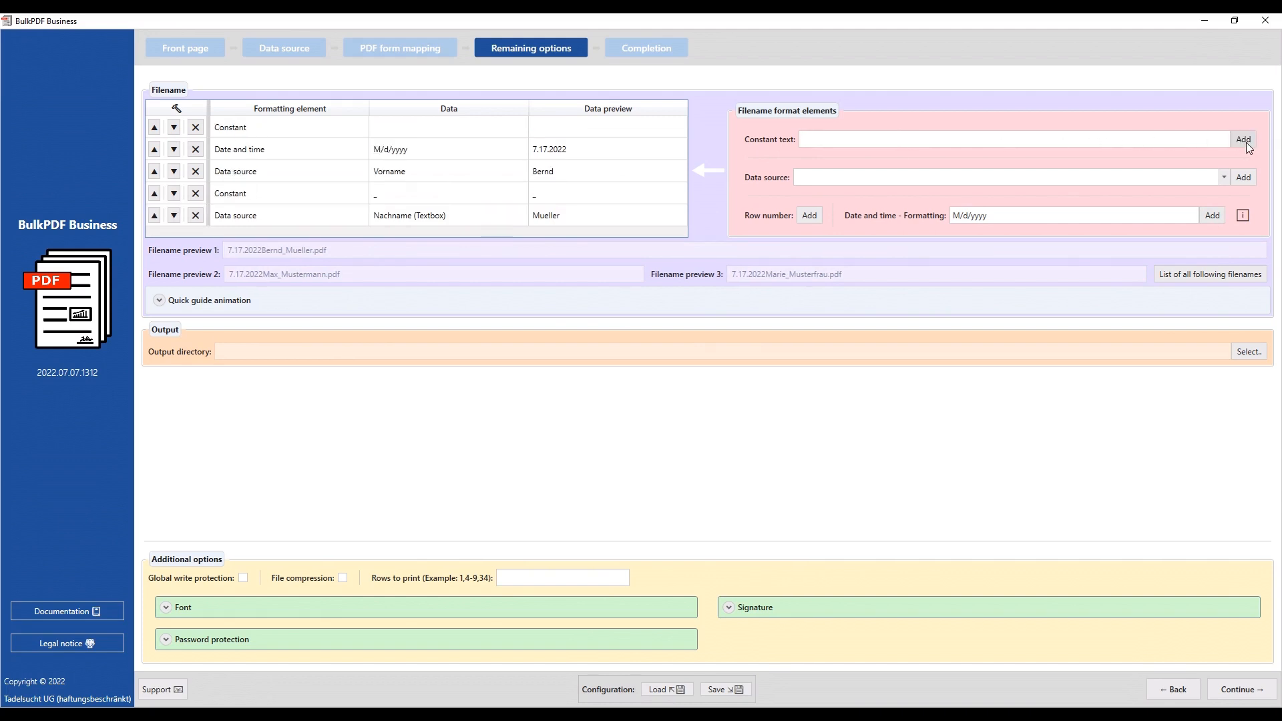
left_click(173, 127)
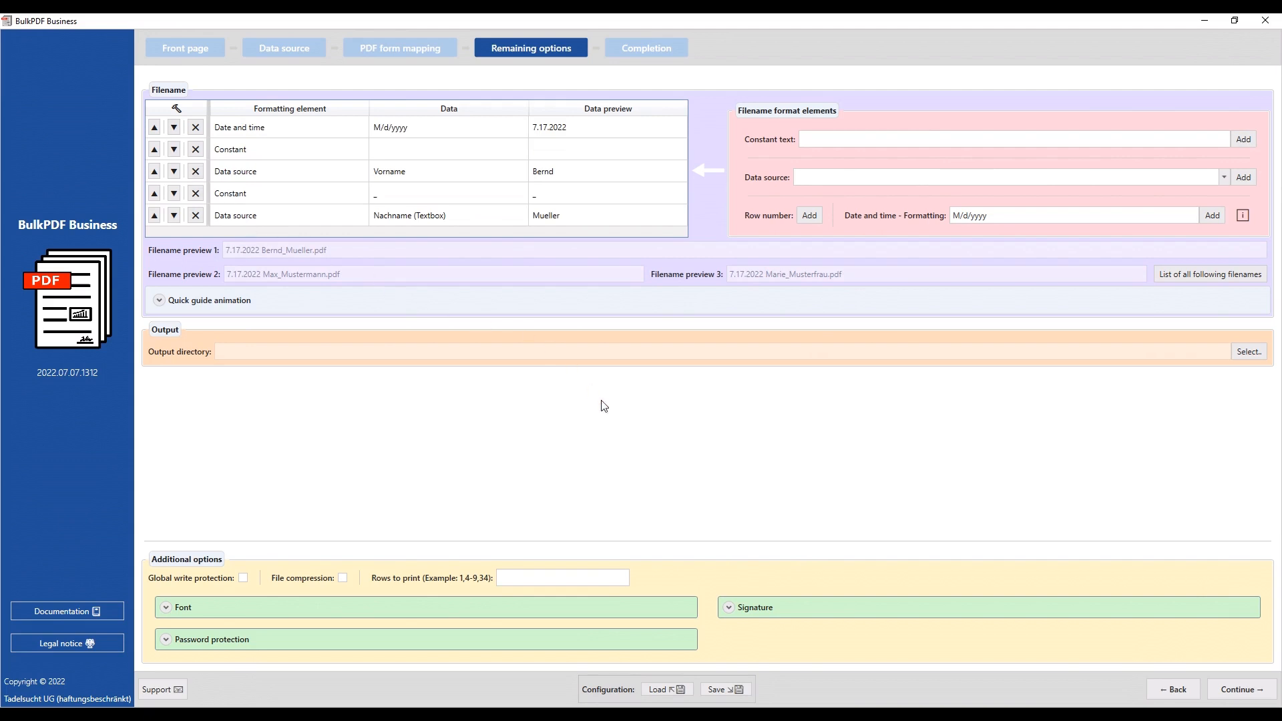
Select Downloads as the output directory, continue to completion and generate the filled PDFs.
left_click(1261, 354)
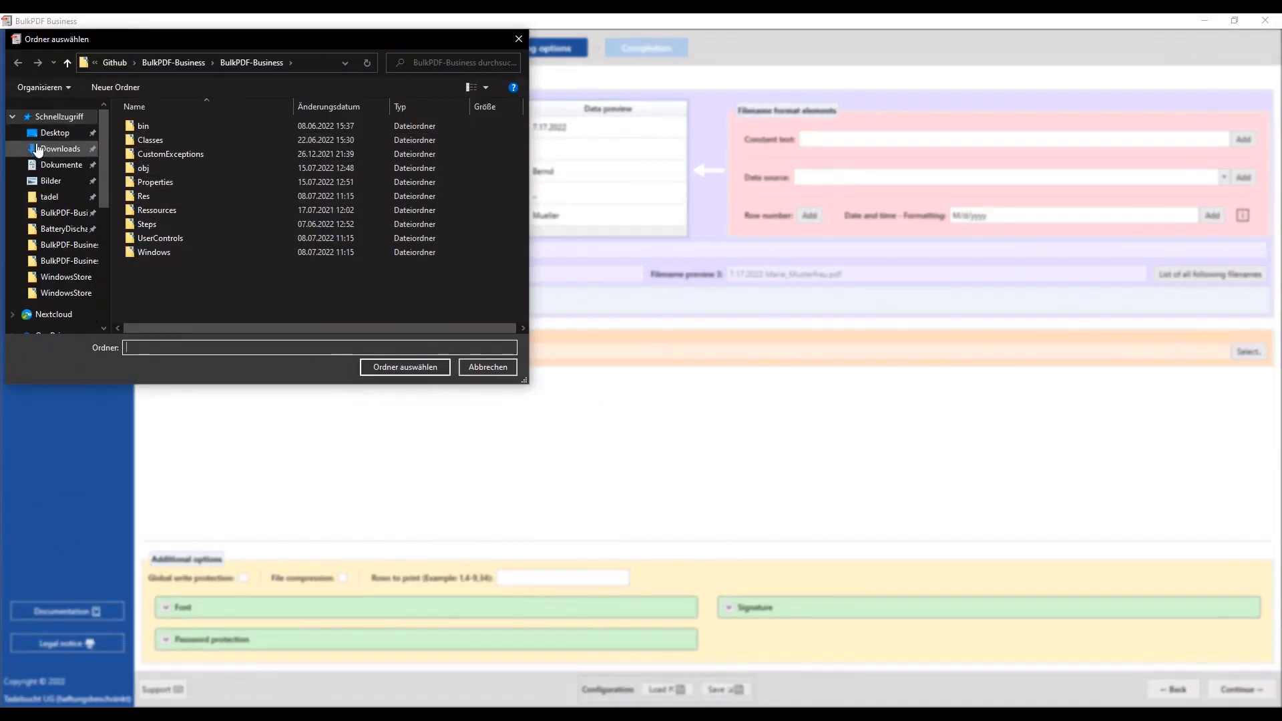
left_click(35, 149)
left_click(411, 371)
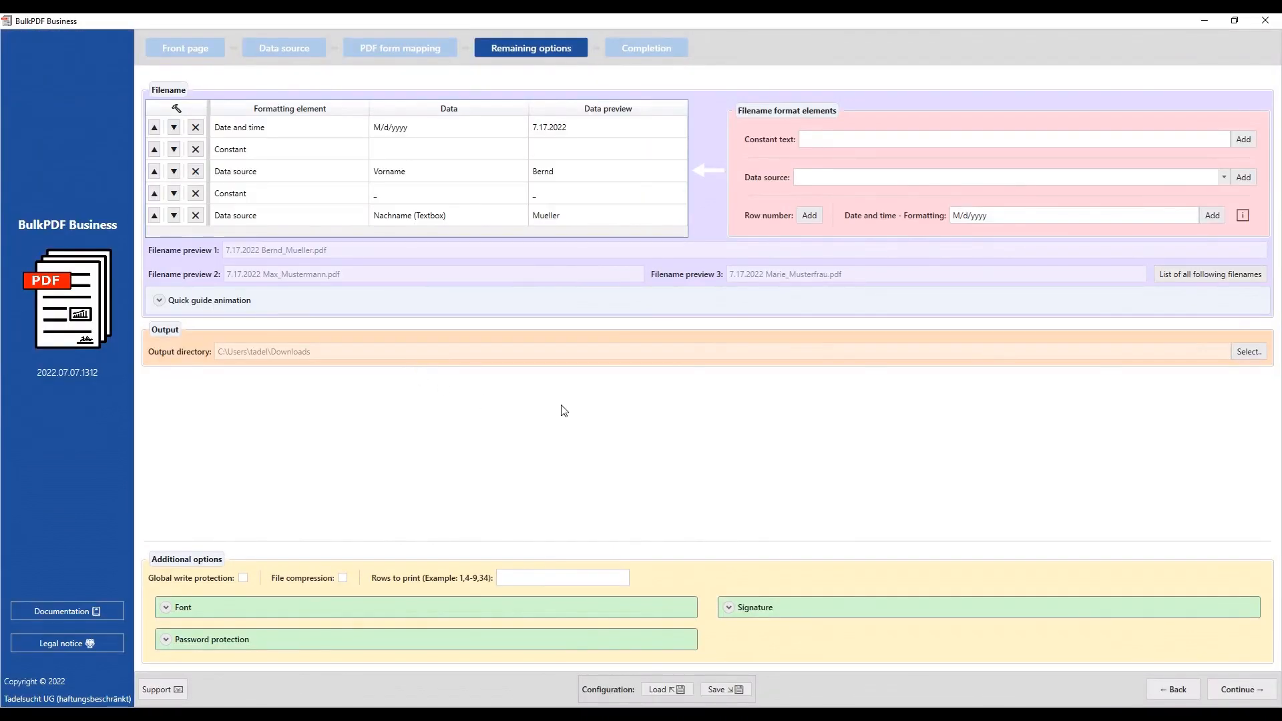
left_click(1232, 690)
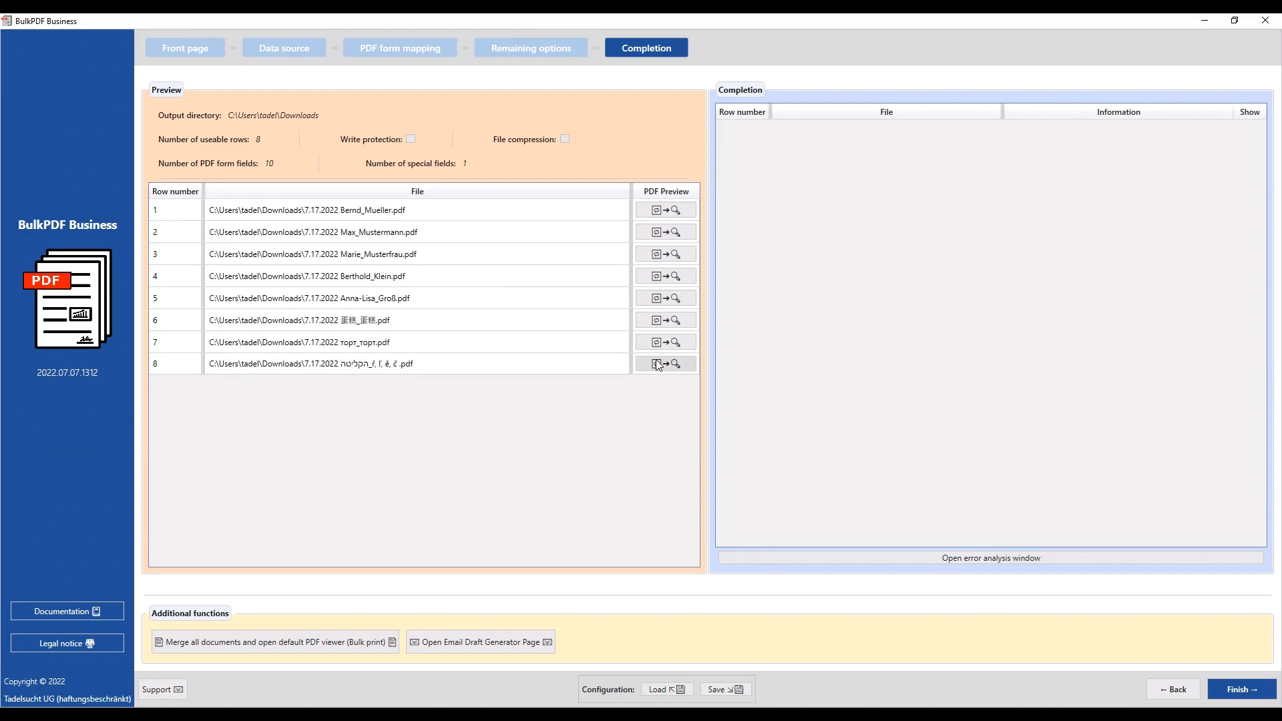
left_click(1230, 686)
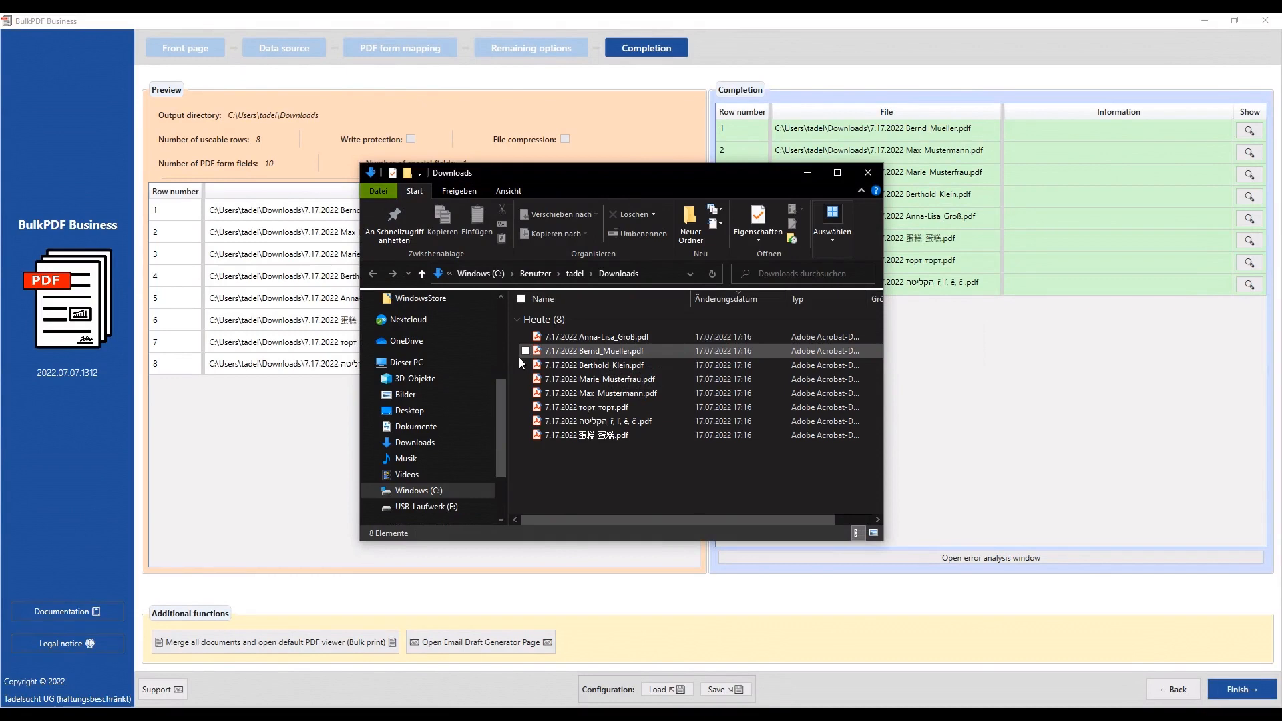
Review the generated files in the Downloads folder and open the first PDF in Adobe Acrobat Reader.
scroll(500, 401, "down", 1)
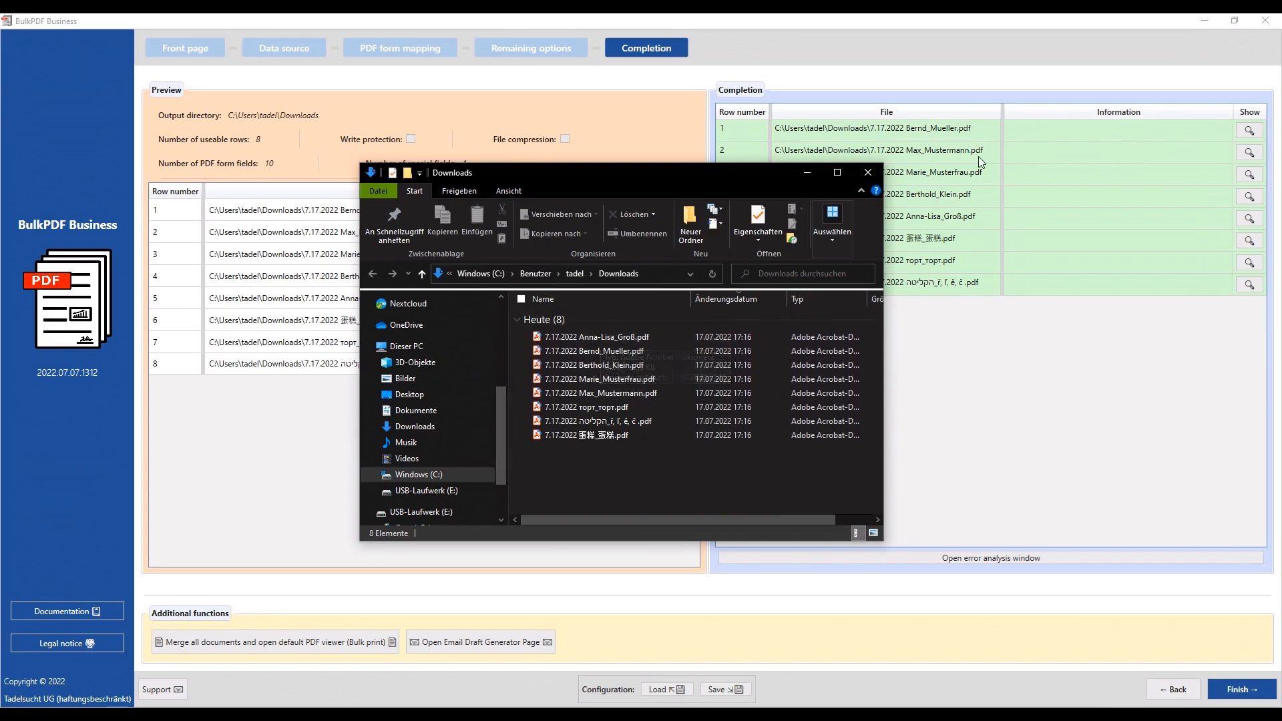
left_click(1096, 263)
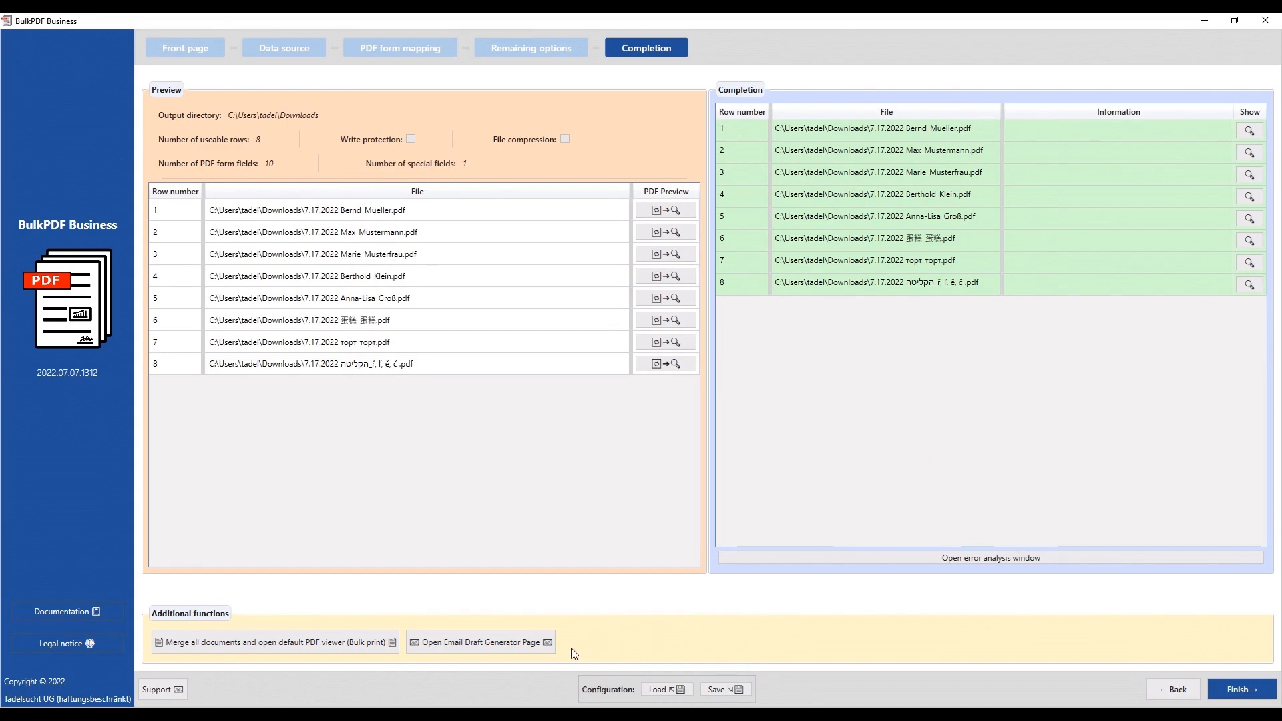
mouse_move(391, 715)
left_click(593, 673)
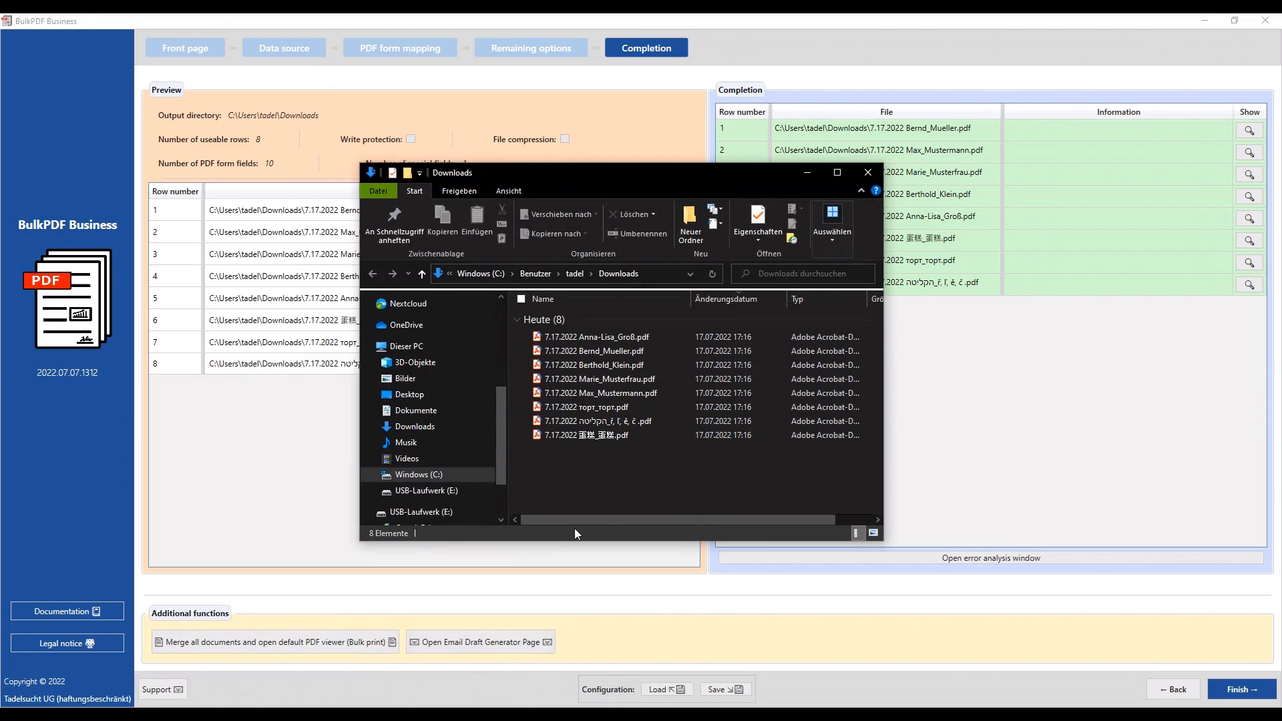
left_click(626, 335)
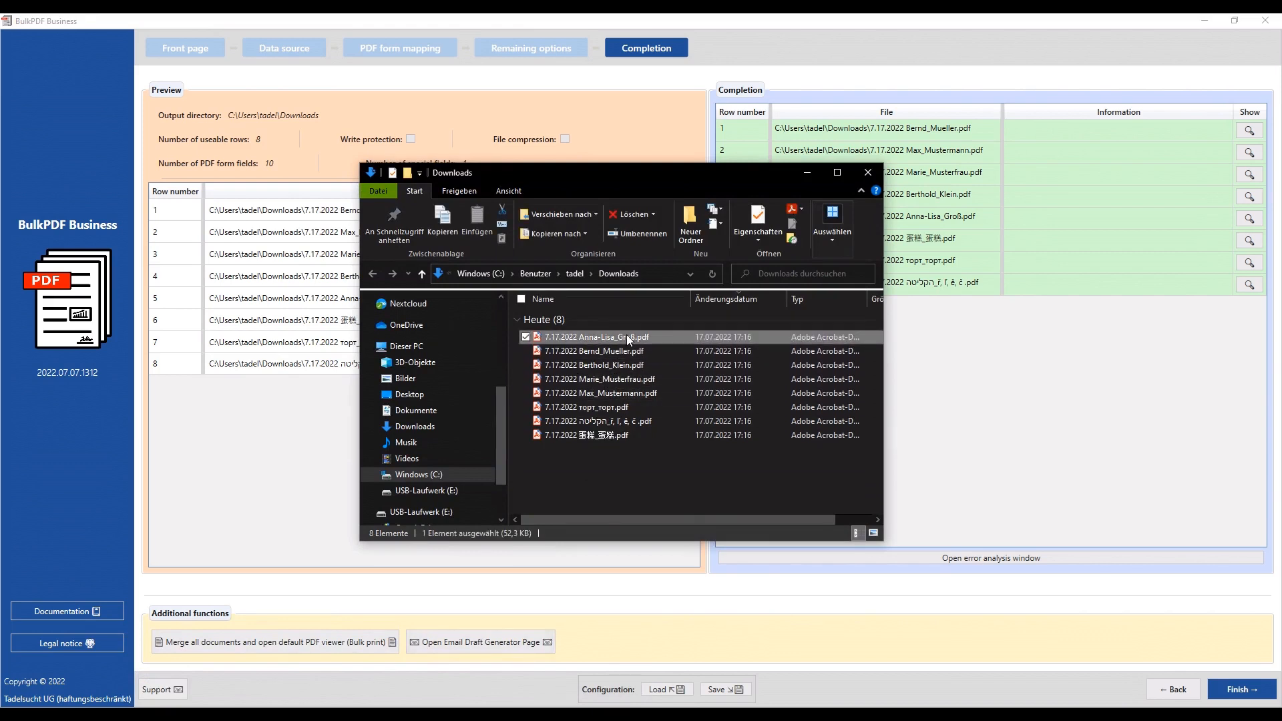
double_click(626, 334)
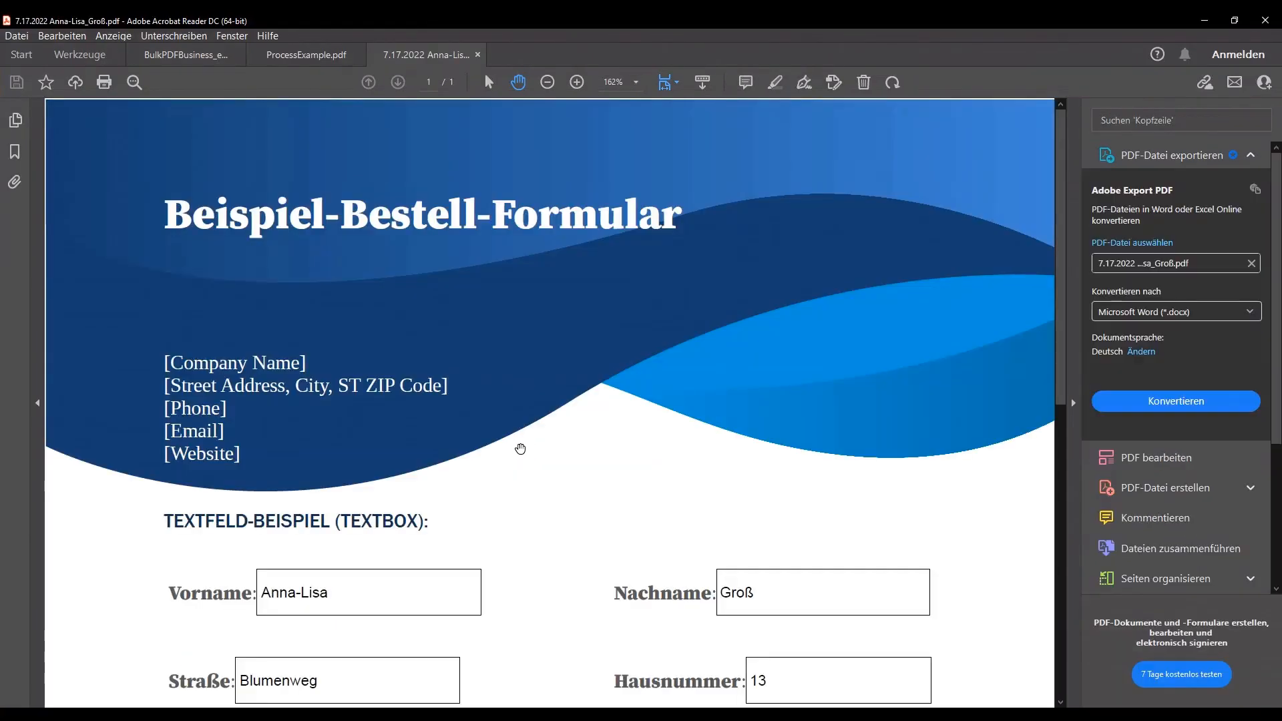
Examine the filled form fields and QR code at 100% zoom, and return to BulkPDF Business.
key("ctrl+1")
scroll(521, 447, "down", 3)
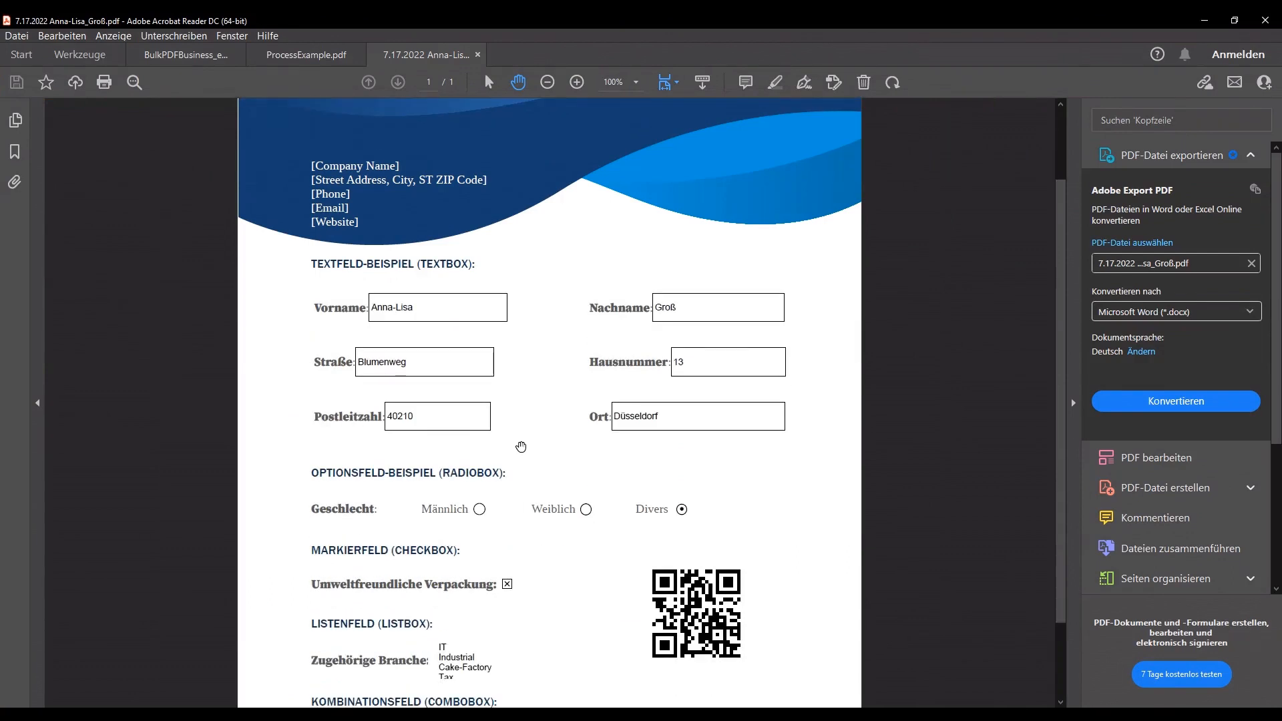
scroll(520, 447, "down", 1)
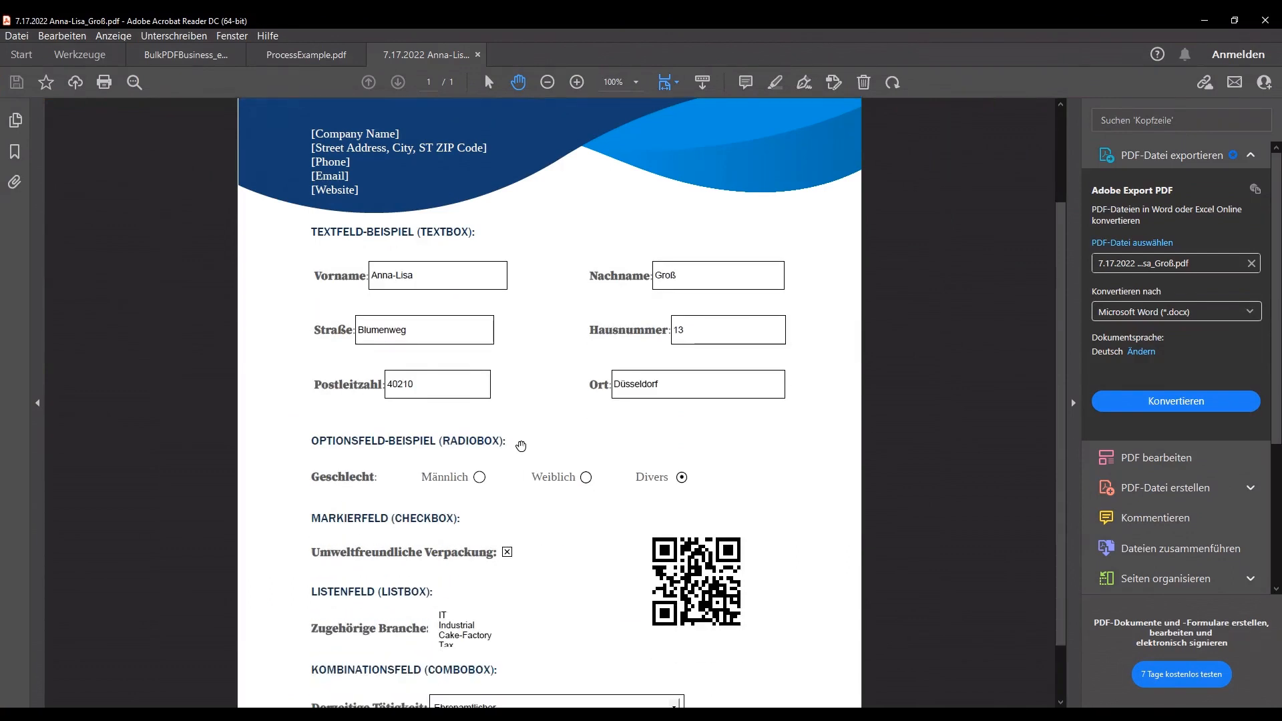
scroll(520, 446, "up", 1)
scroll(520, 446, "up", 1)
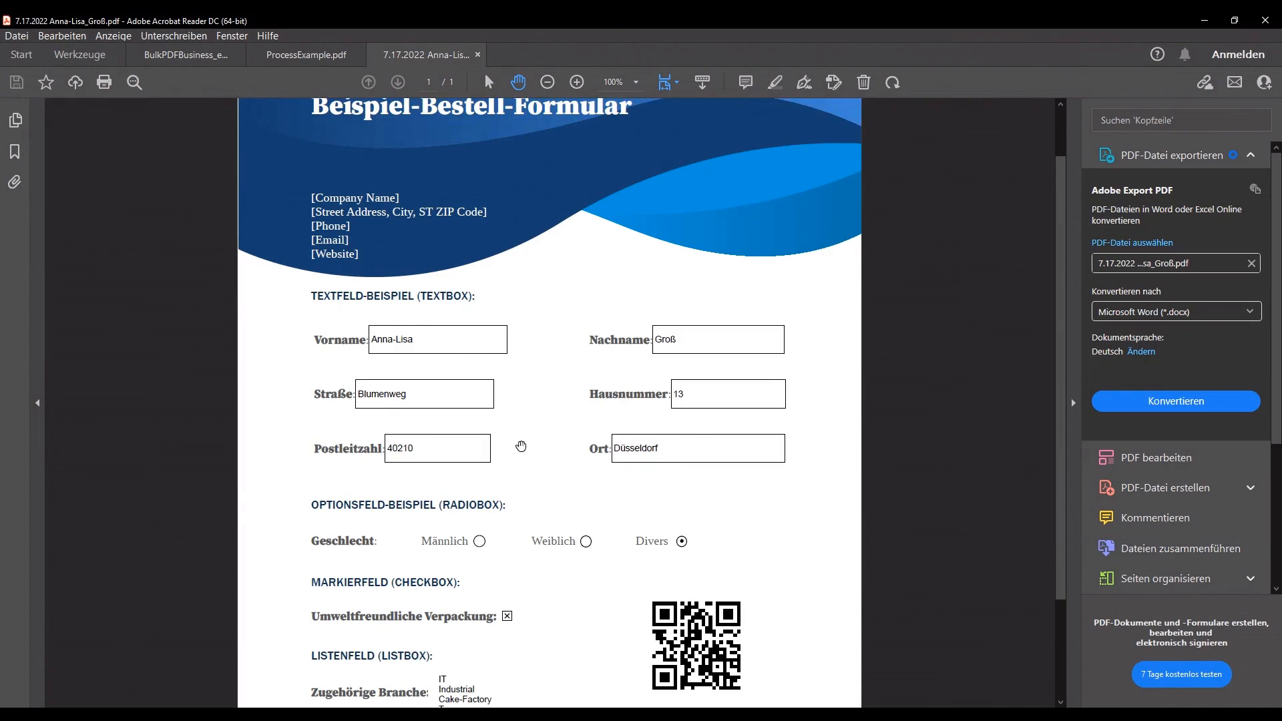
left_click(1204, 20)
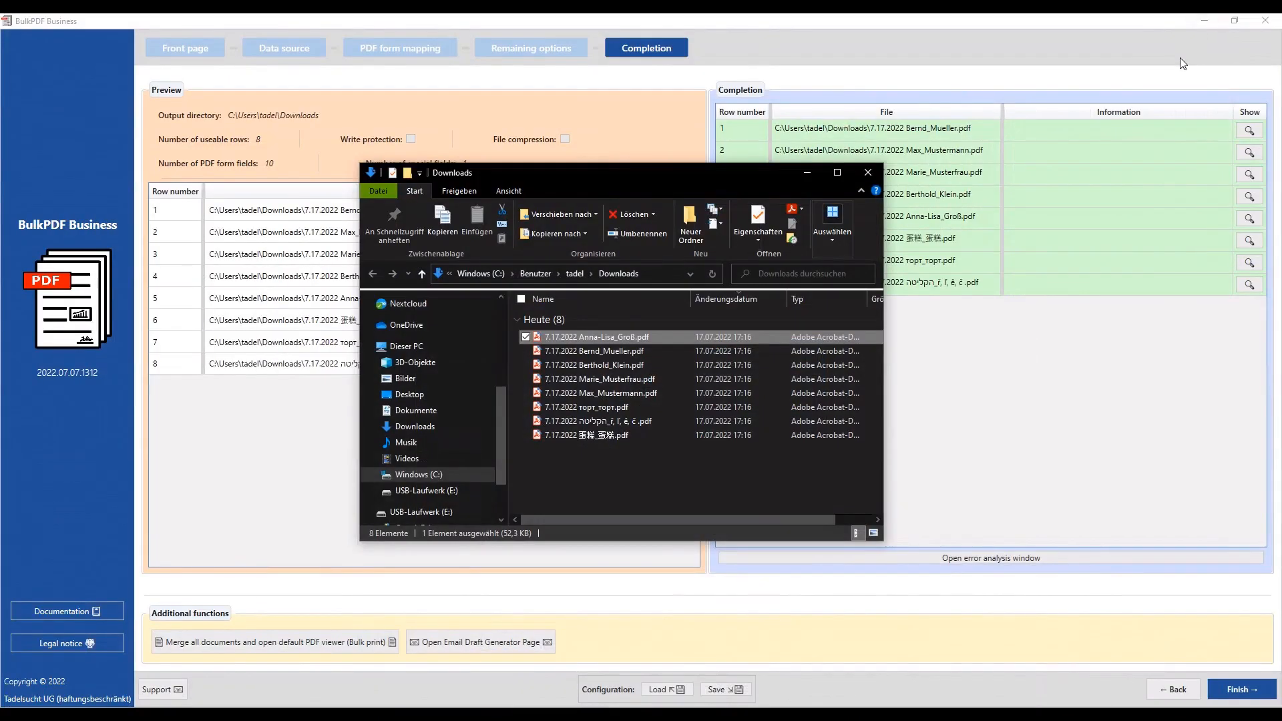
left_click(1027, 347)
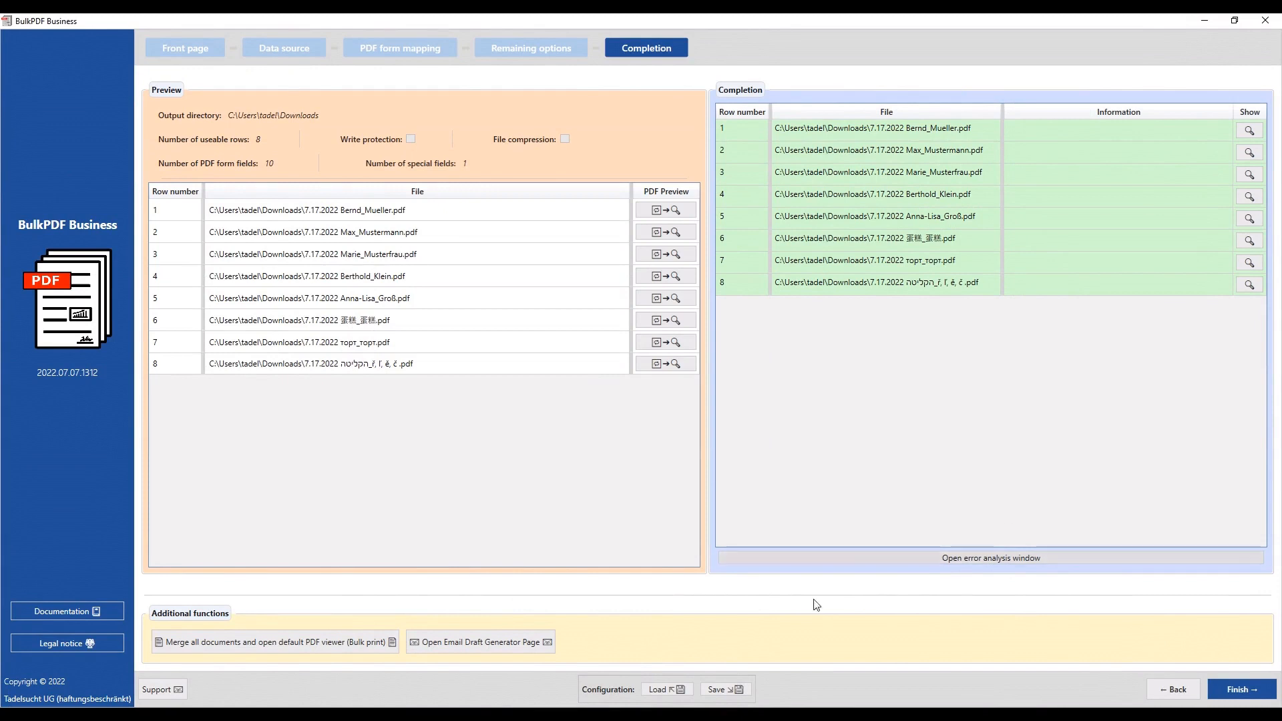
Save the configuration in the Downloads folder under the file name Example.
left_click(729, 691)
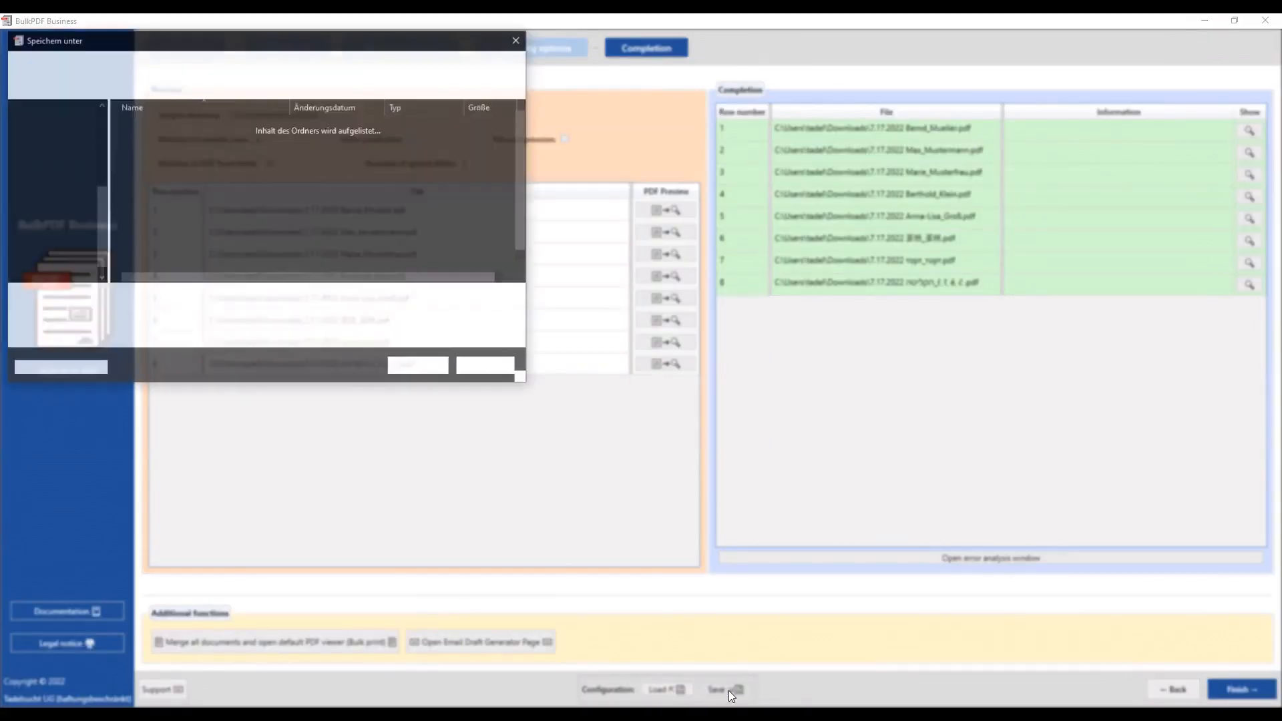
left_click(61, 149)
left_click(141, 295)
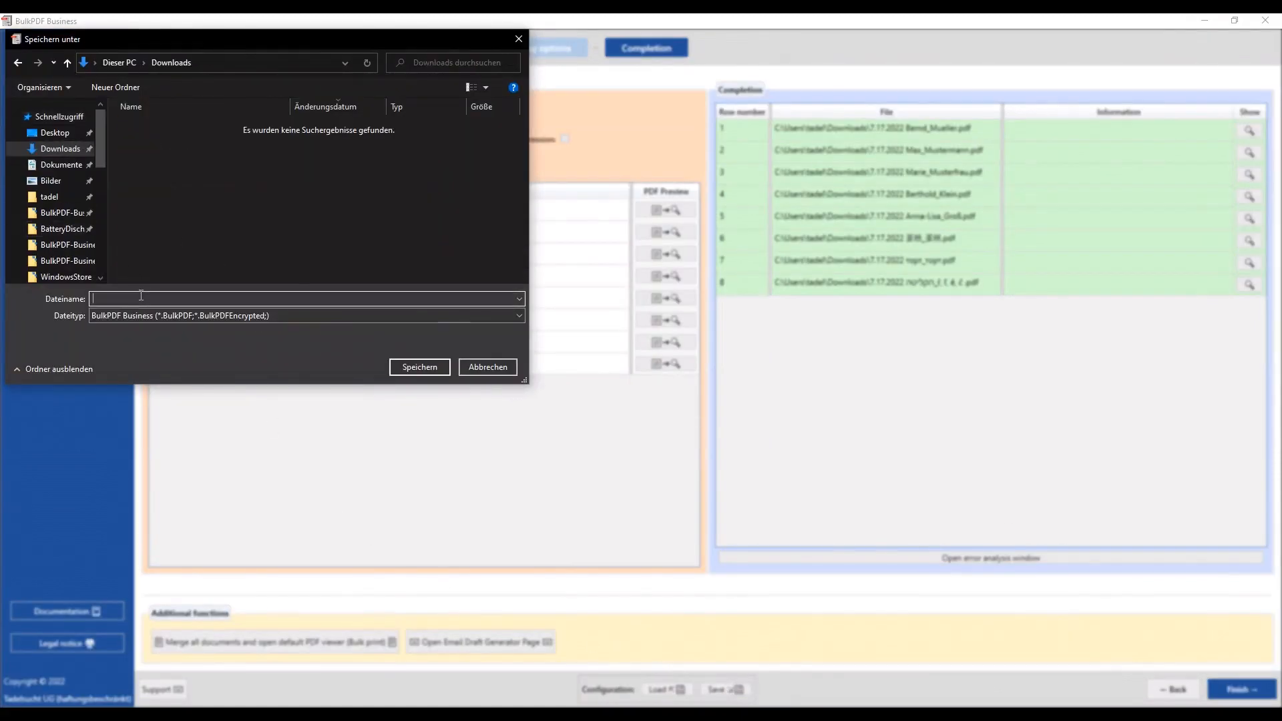
type("Example")
left_click(437, 371)
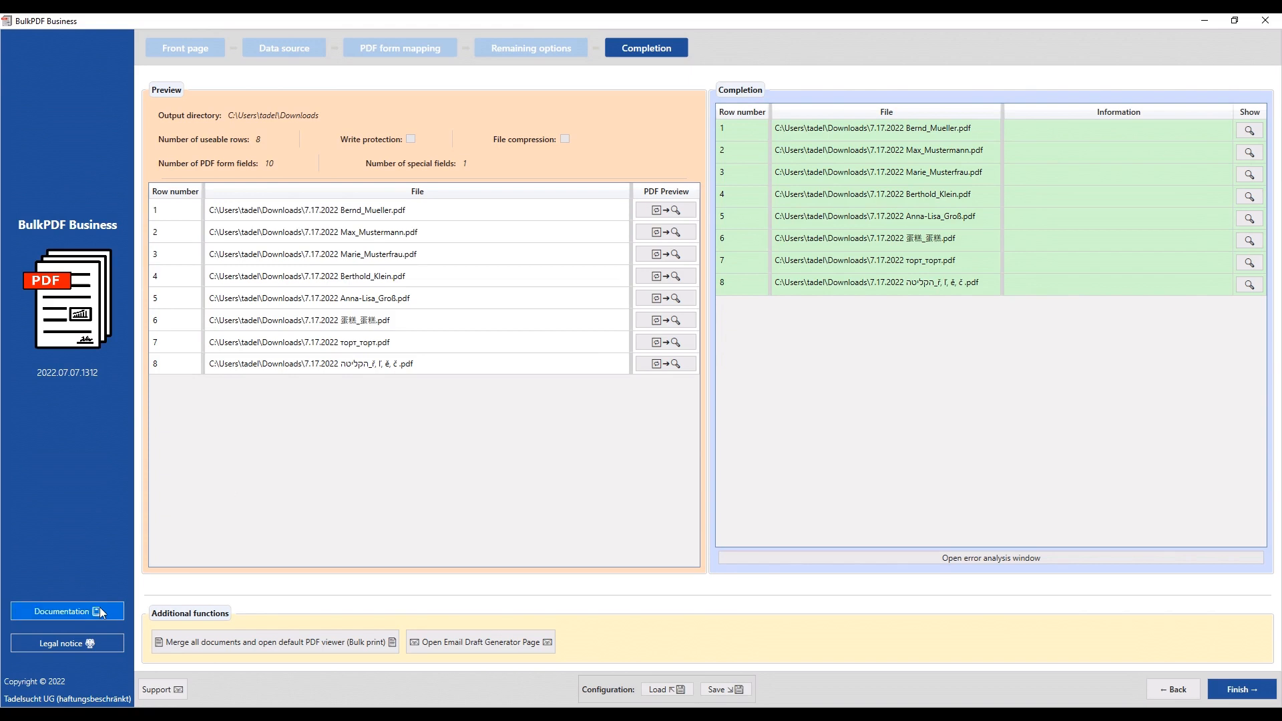
Open the program documentation, maximize its window and zoom out to view the whole cover page.
left_click(67, 611)
left_click_drag(674, 422, 1189, 646)
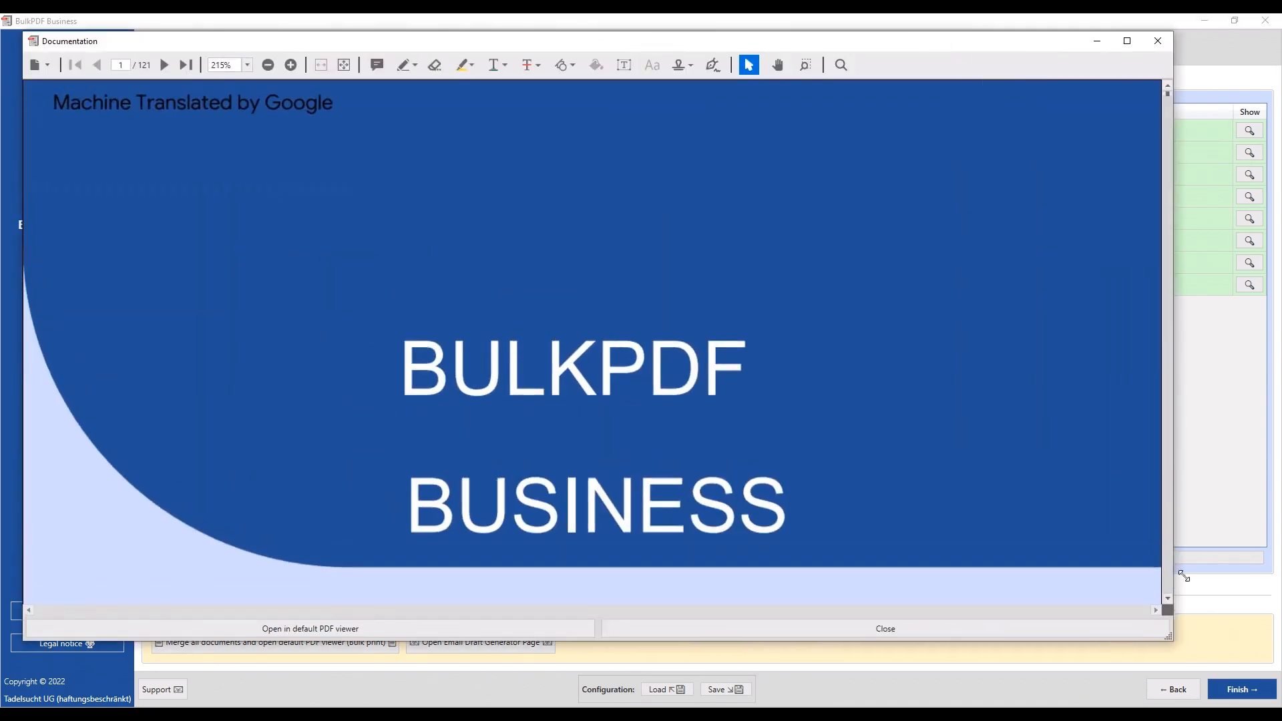
left_click(1146, 41)
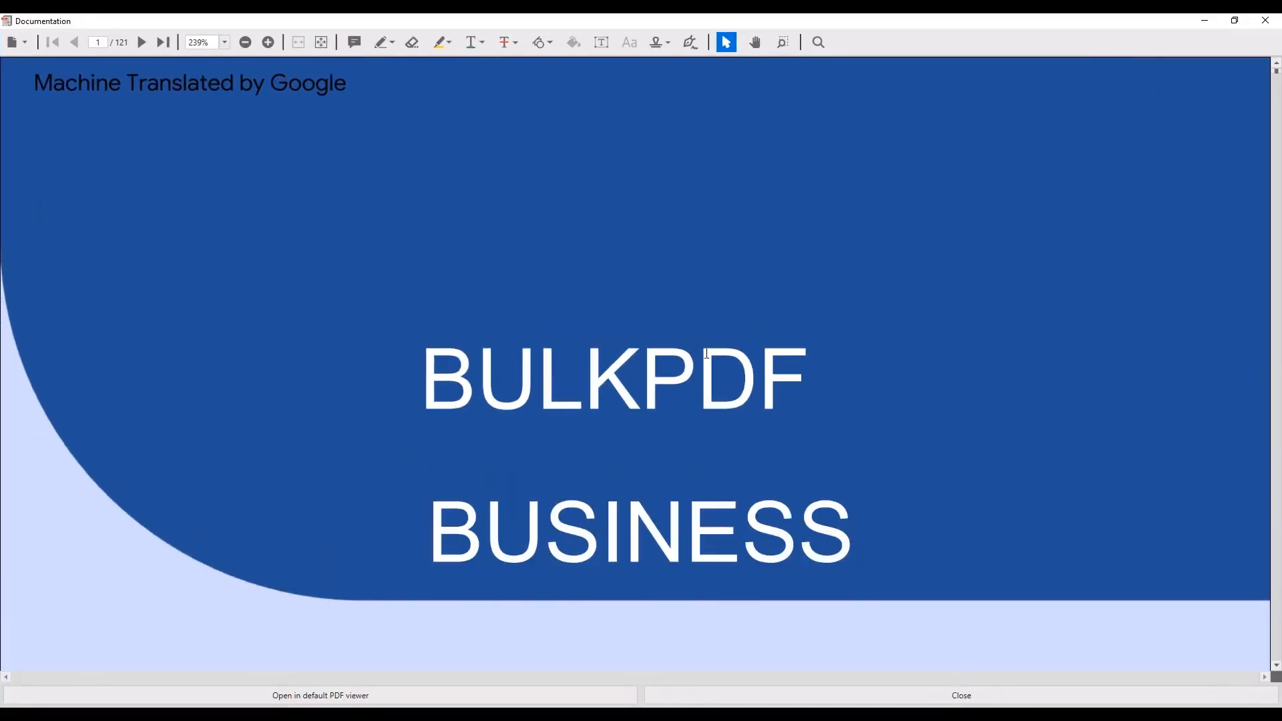
scroll(701, 354, "down", 2)
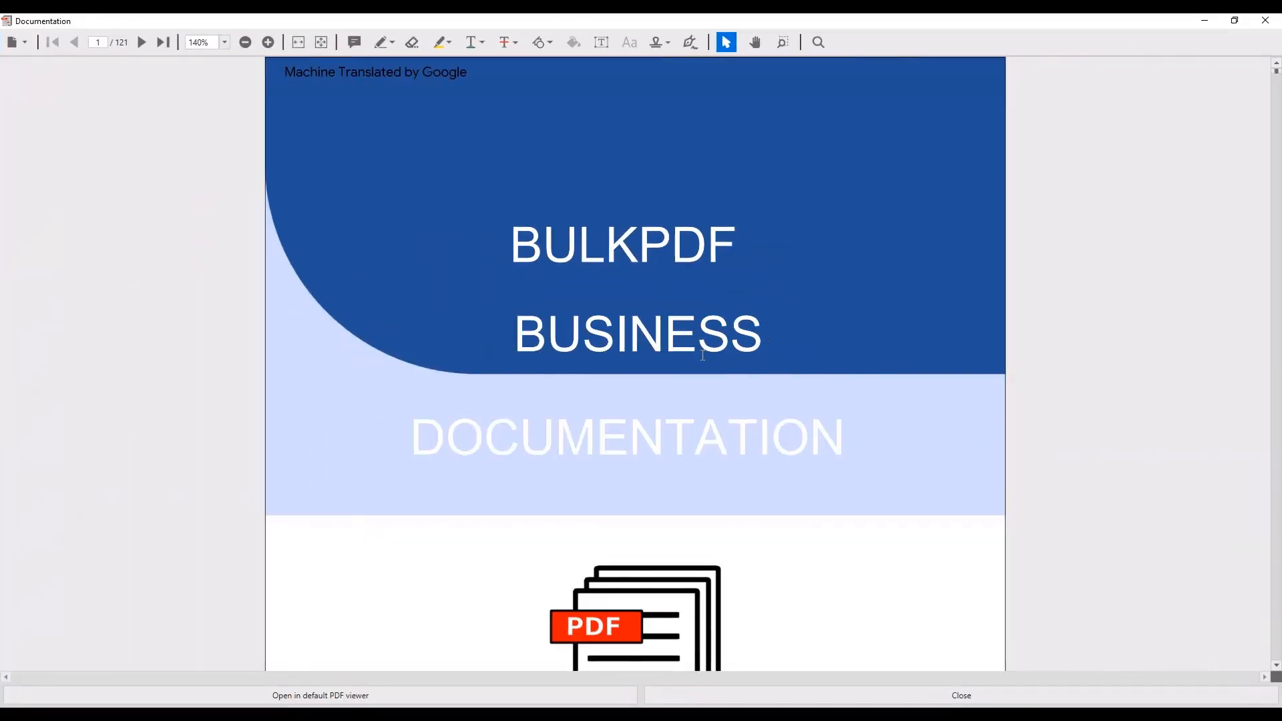
scroll(701, 354, "down", 2)
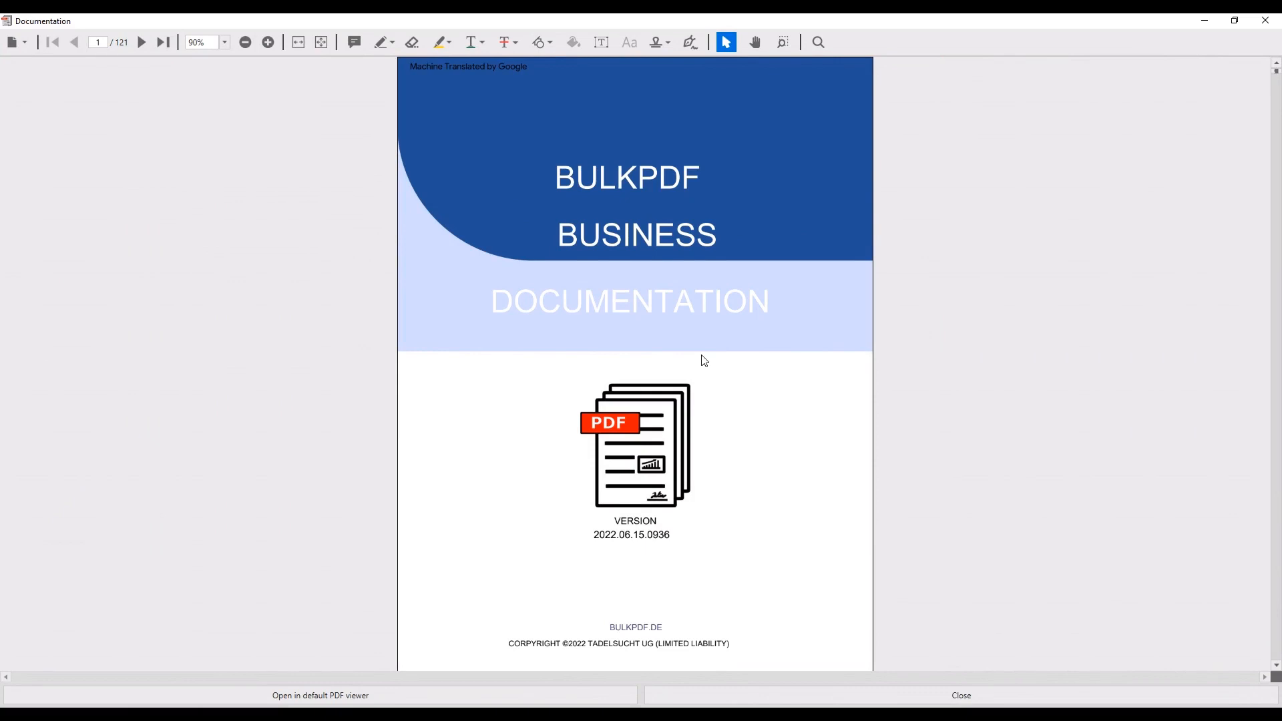